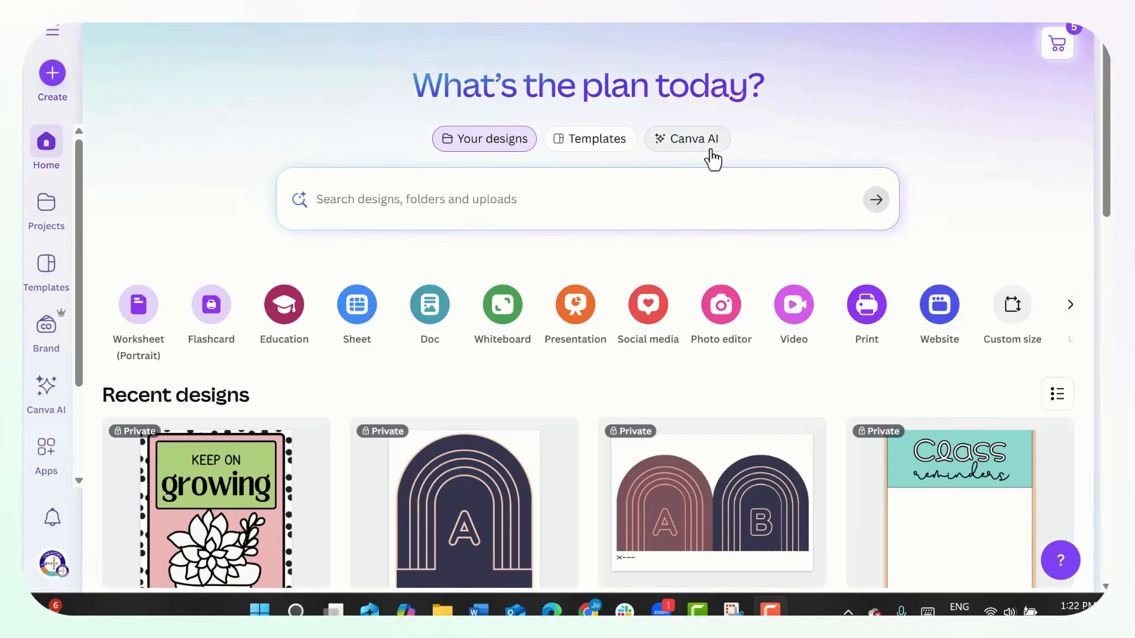
# - Generate a fun, colorful 5 minute, 10-page presentation of getting-to-know talking topics for grade 3 back-to-school using Canva AI's Design for me
pyautogui.click(711, 151)
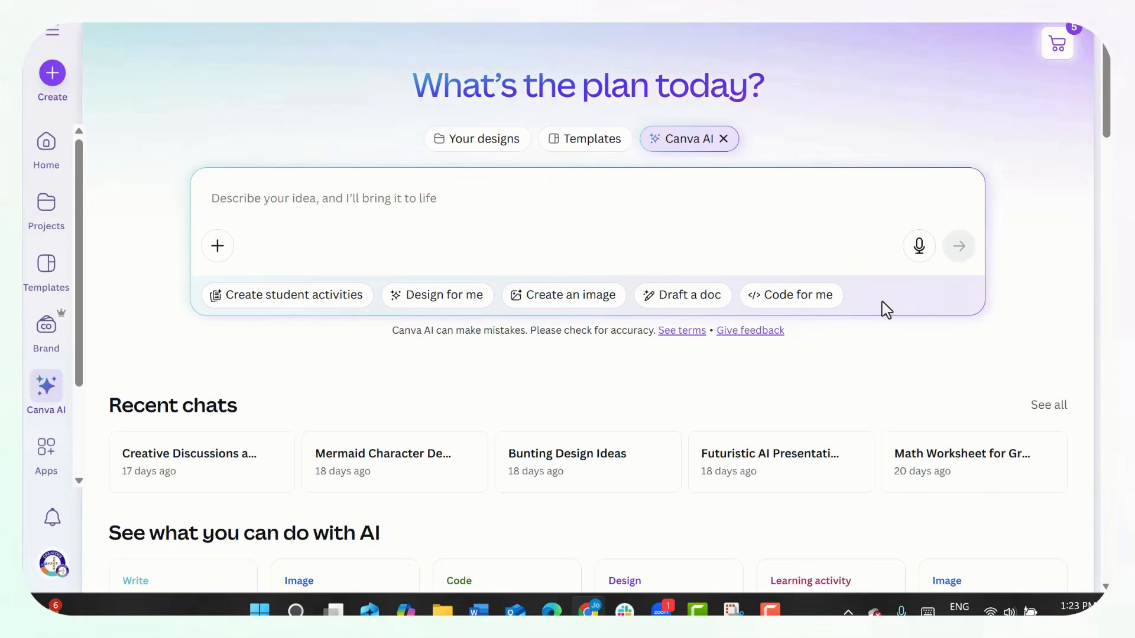
pyautogui.click(770, 611)
pyautogui.click(426, 307)
pyautogui.click(301, 205)
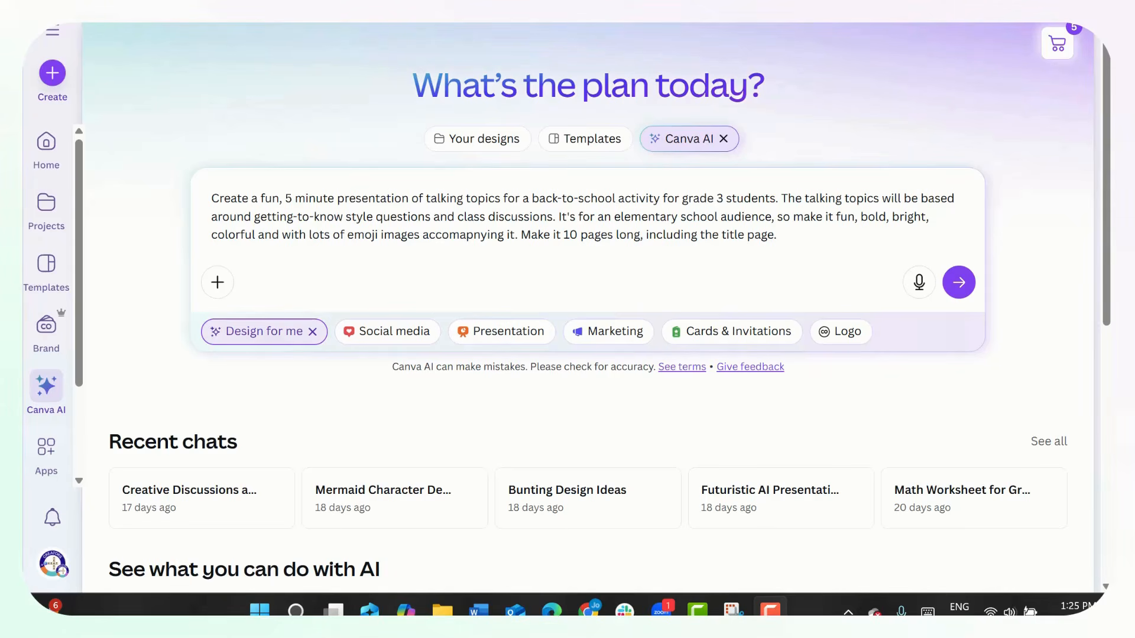
pyautogui.click(958, 283)
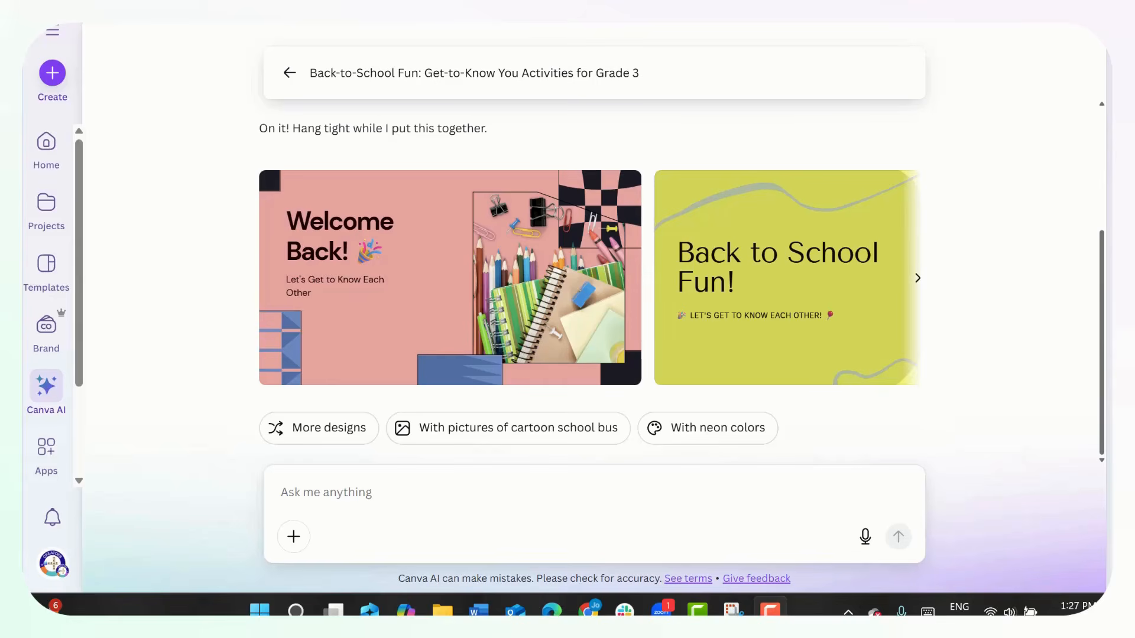
# - Compare the generated designs and open the "Back to School Fun! Welcome to Grade 3!" presentation in the Canva Editor
pyautogui.click(917, 288)
pyautogui.click(919, 283)
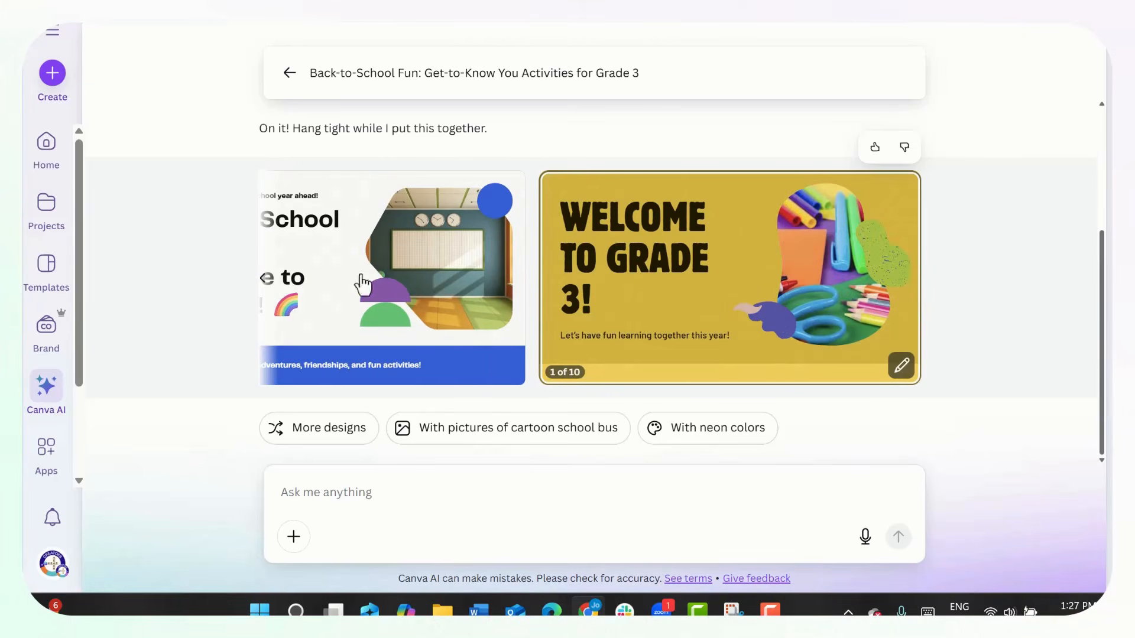
pyautogui.click(264, 283)
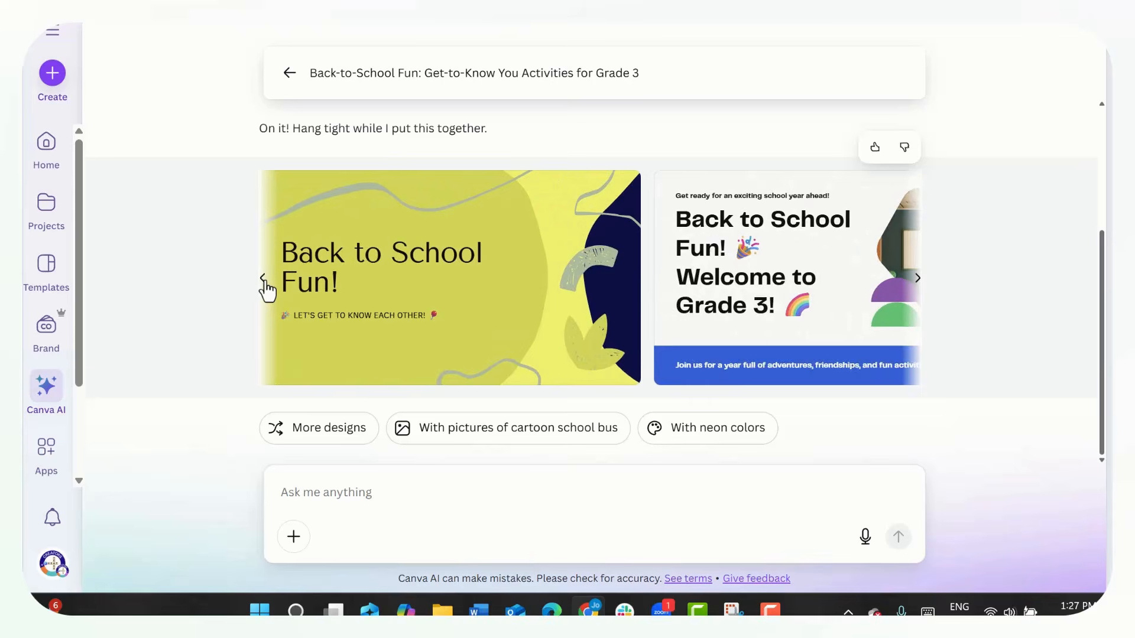
pyautogui.click(264, 283)
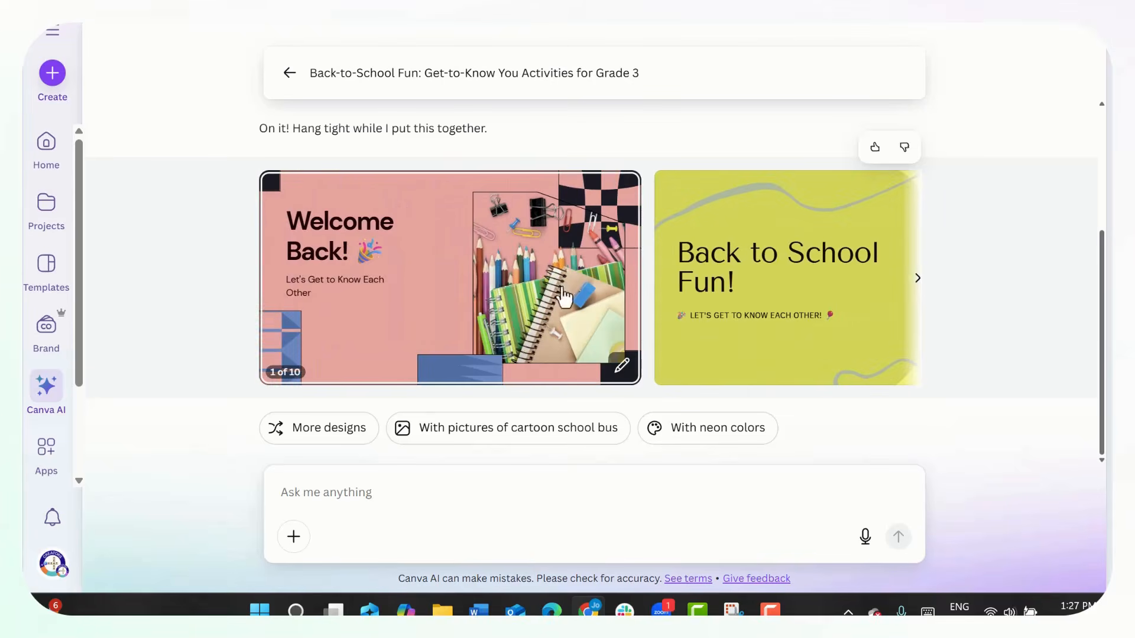
pyautogui.click(917, 283)
pyautogui.click(684, 284)
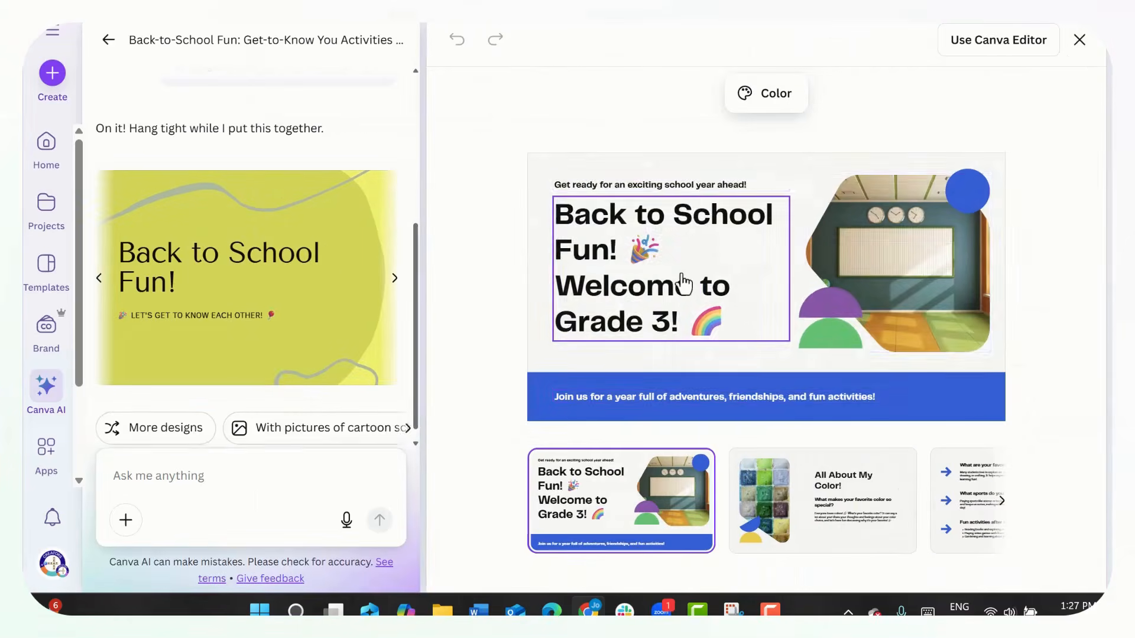
pyautogui.click(988, 48)
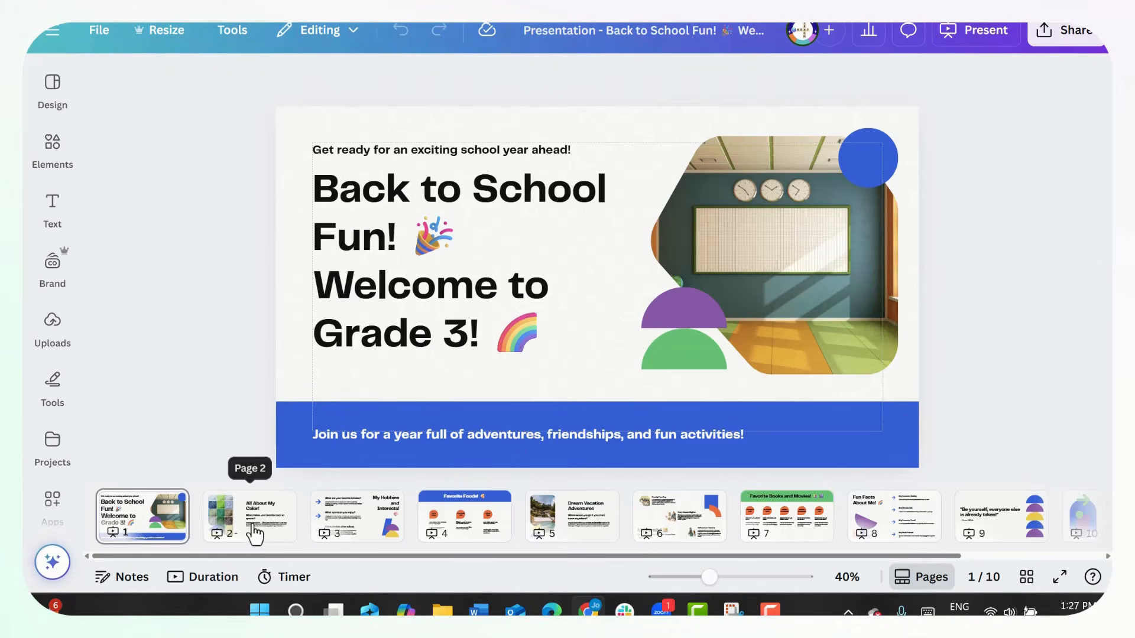
# - Review the presentation's talking-topic slides from page 2 through page 10
pyautogui.click(255, 534)
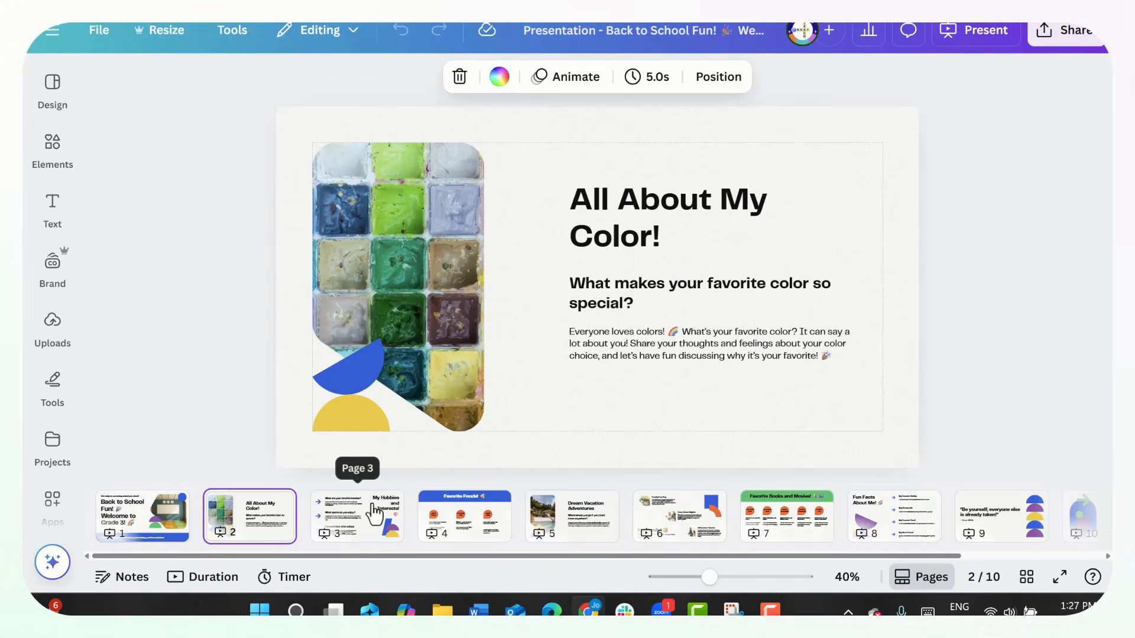
pyautogui.press('Right')
pyautogui.press('Right')
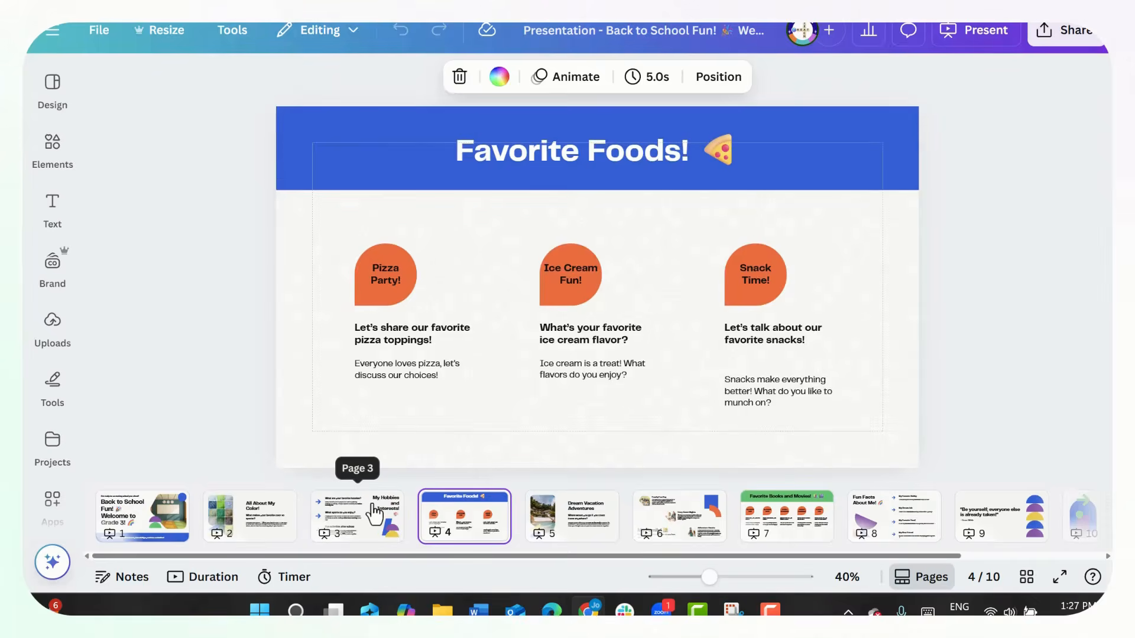
pyautogui.press('Right')
pyautogui.press('Right')
pyautogui.press('Right')
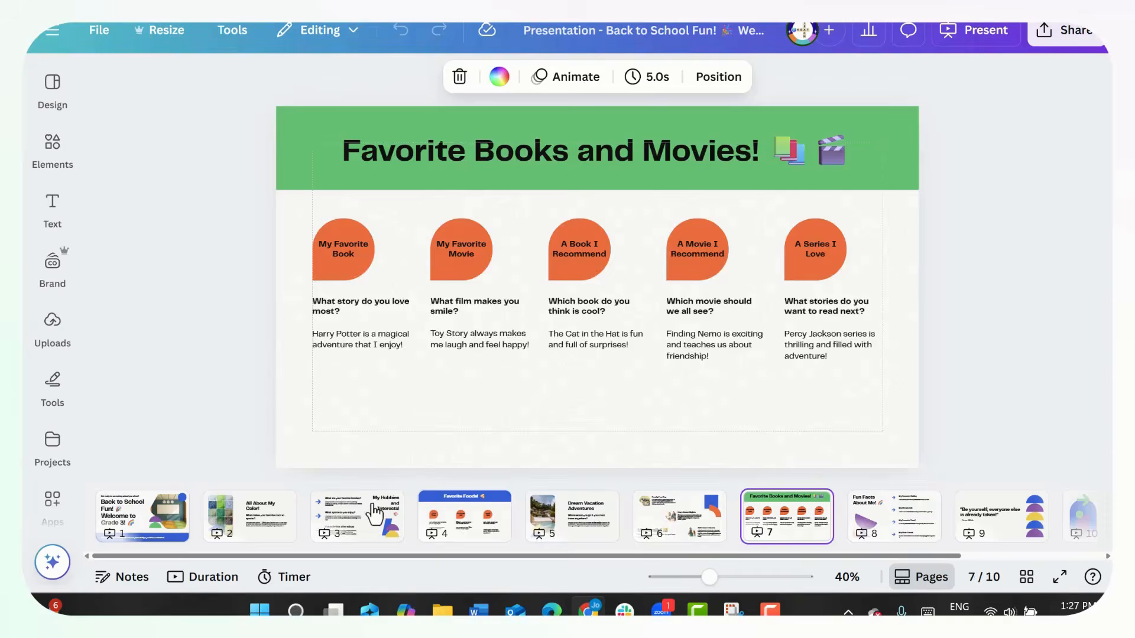
pyautogui.press('Right')
pyautogui.press('Right')
pyautogui.press('Right')
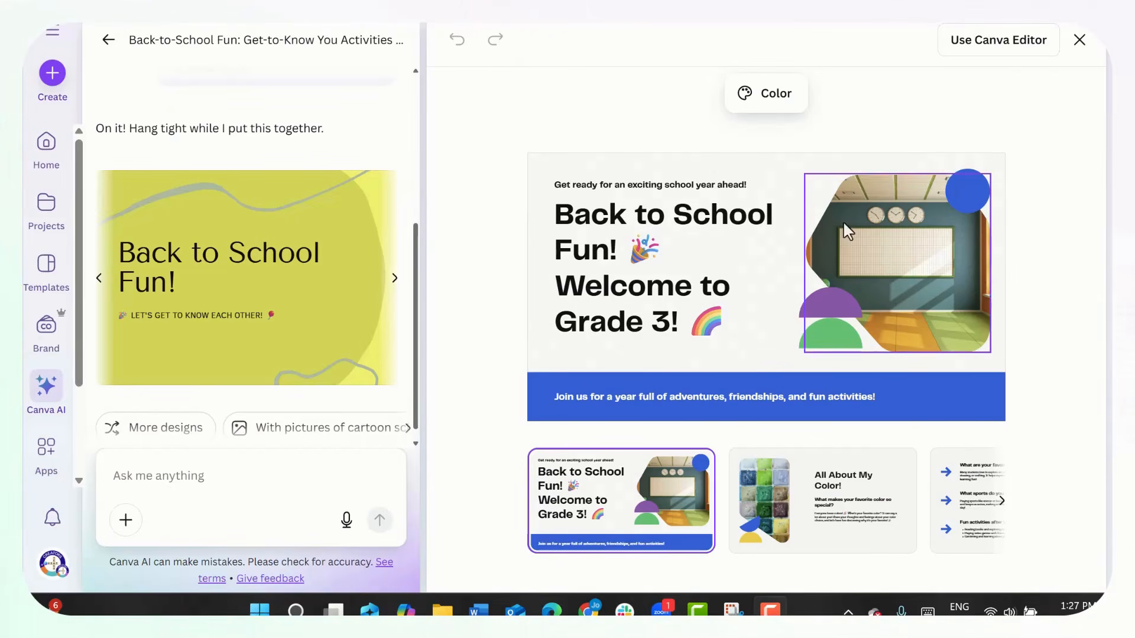
# - Leave the presentation preview and its chat, and switch Canva AI from Design for me to Create an image
pyautogui.click(1079, 43)
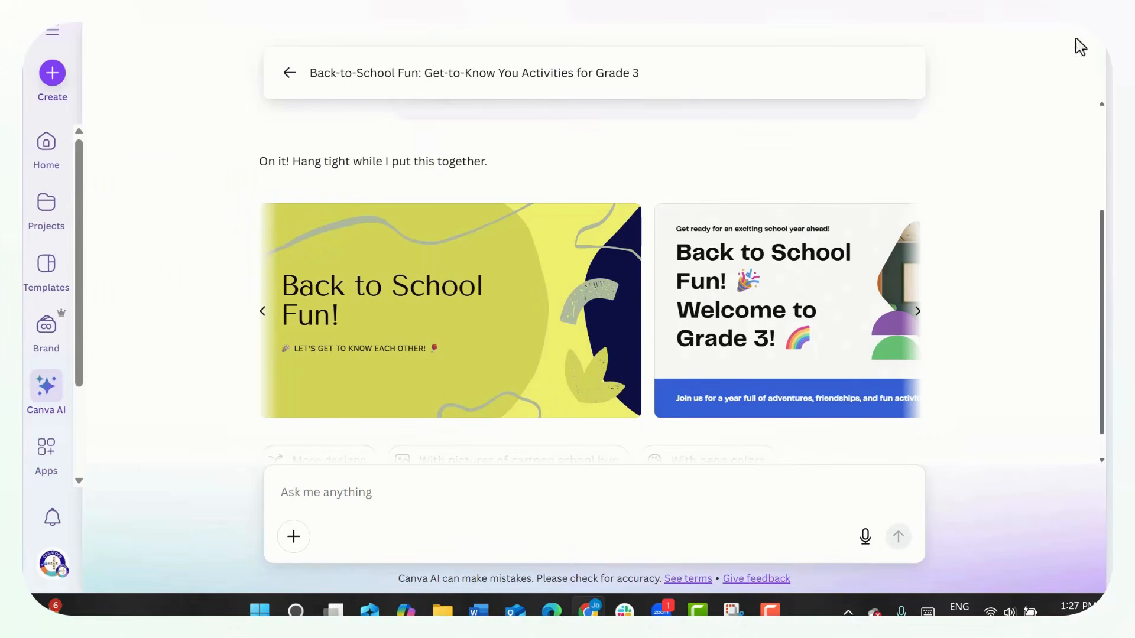
pyautogui.click(290, 73)
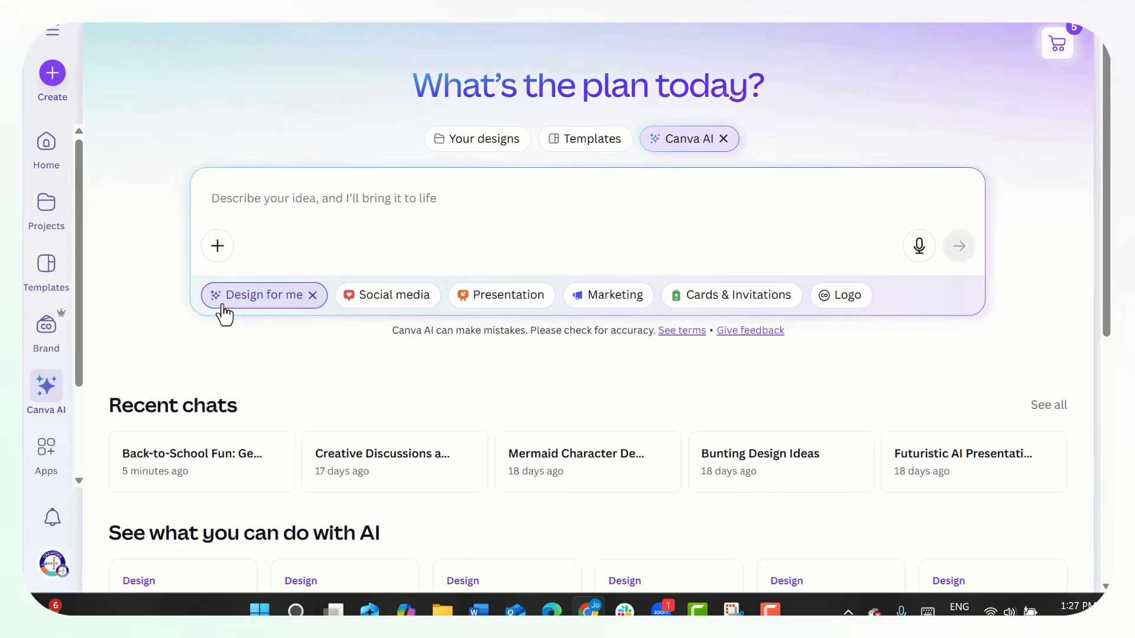
pyautogui.click(313, 295)
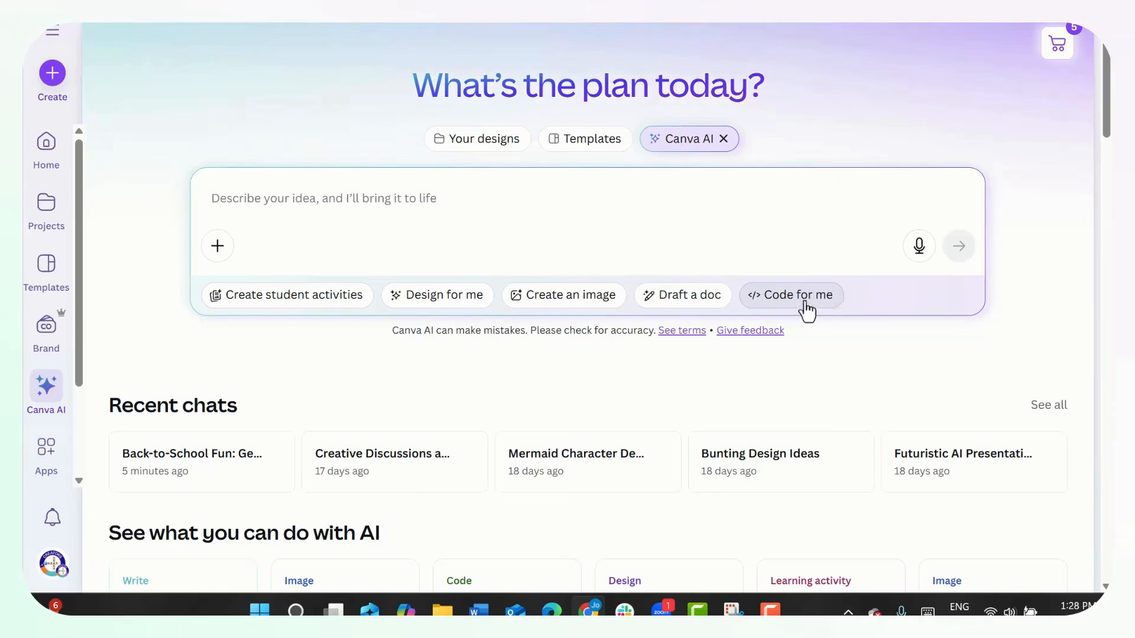
pyautogui.click(559, 302)
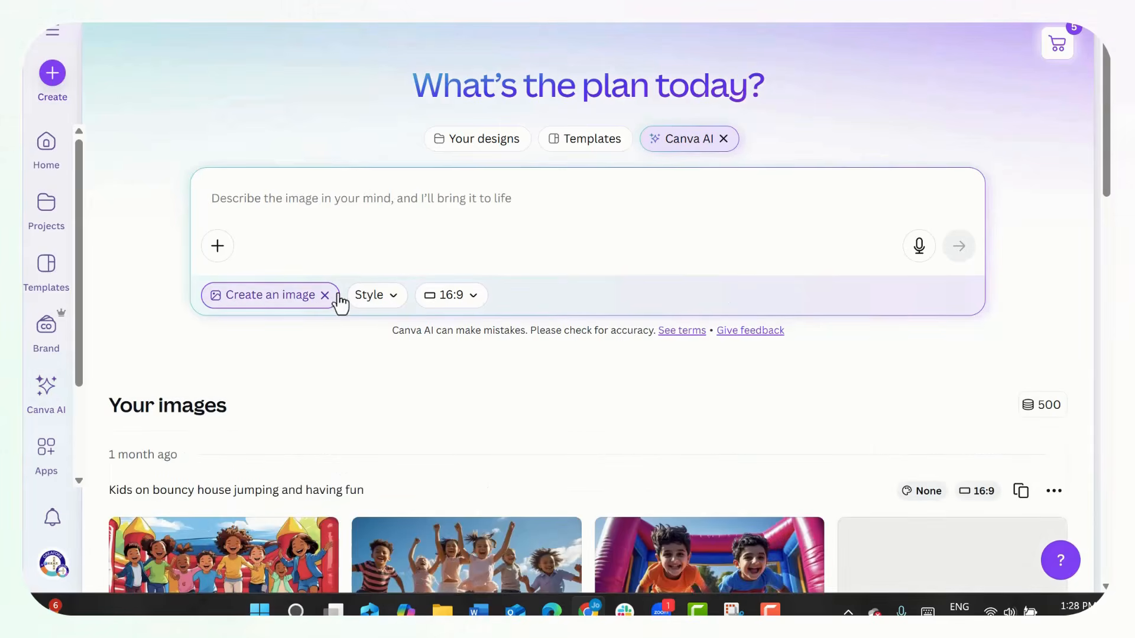
# - Enter the prompt "Create a picture of a family of cute and friendly monsters, vacationing at the beach." and choose the Smart image style
pyautogui.click(367, 301)
pyautogui.scroll(-1, 540, 440)
pyautogui.scroll(1, 540, 444)
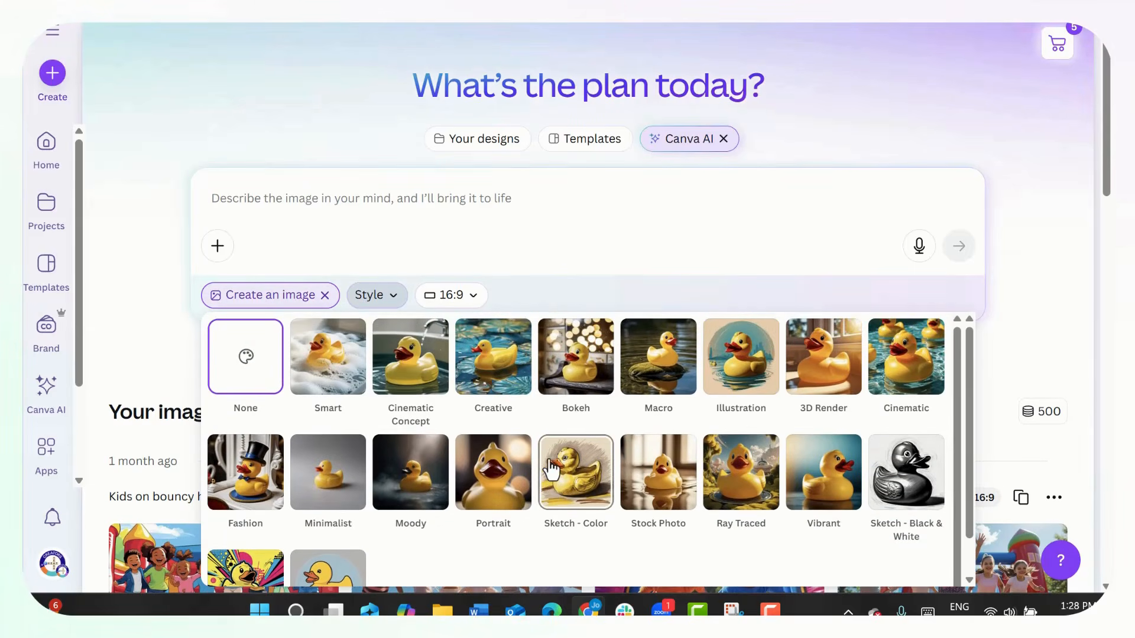
pyautogui.click(455, 298)
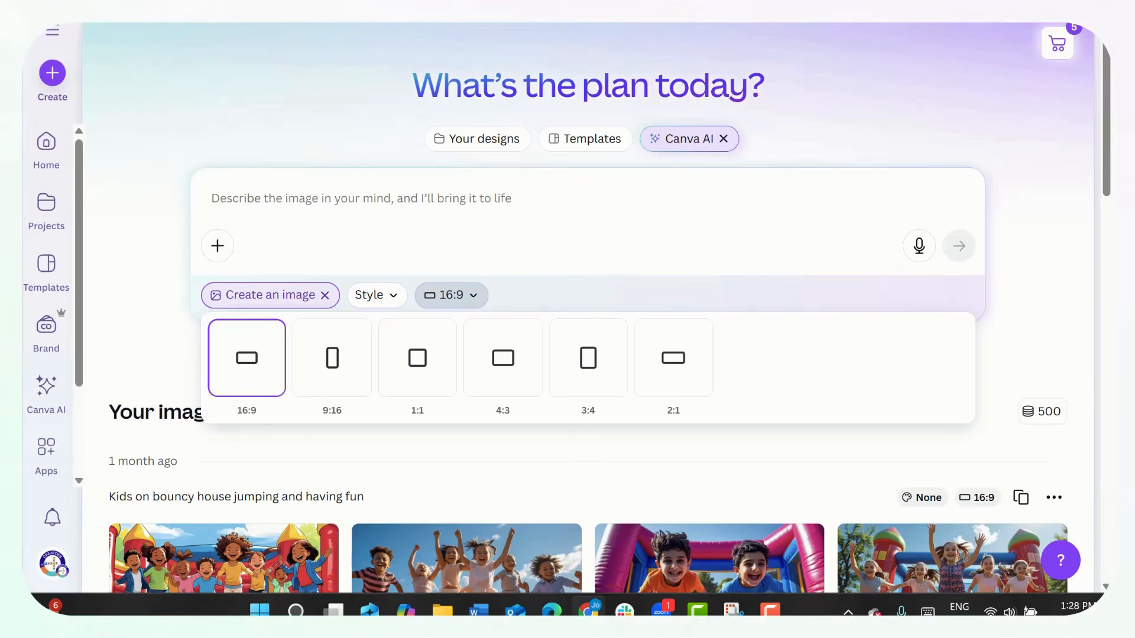
pyautogui.click(770, 611)
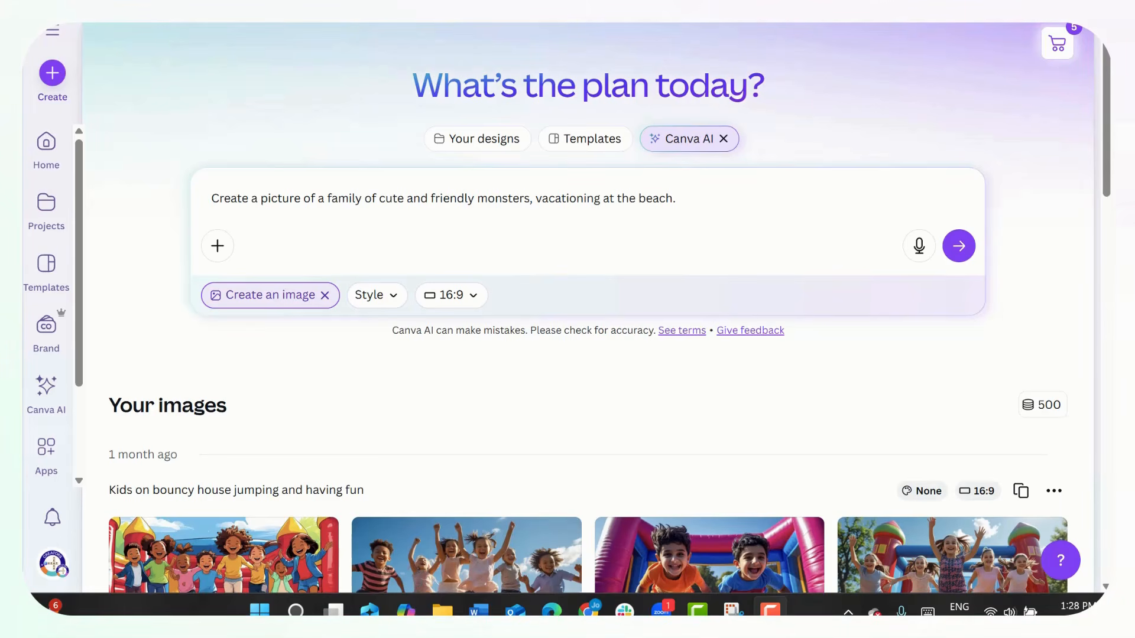
pyautogui.click(394, 298)
pyautogui.scroll(-1, 499, 466)
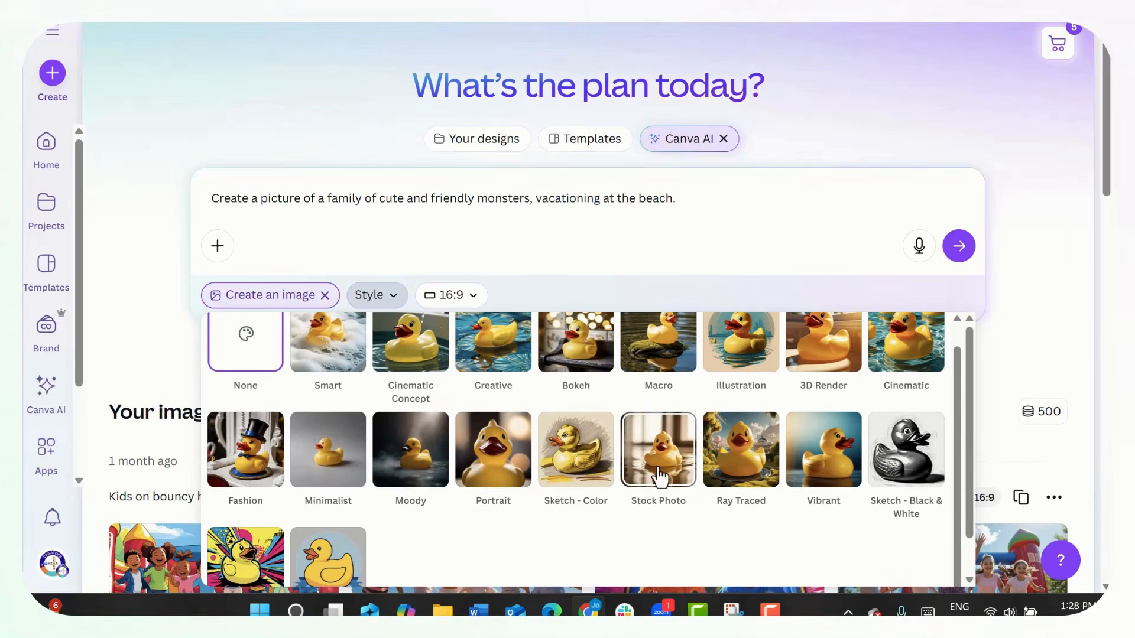
pyautogui.scroll(-1, 709, 478)
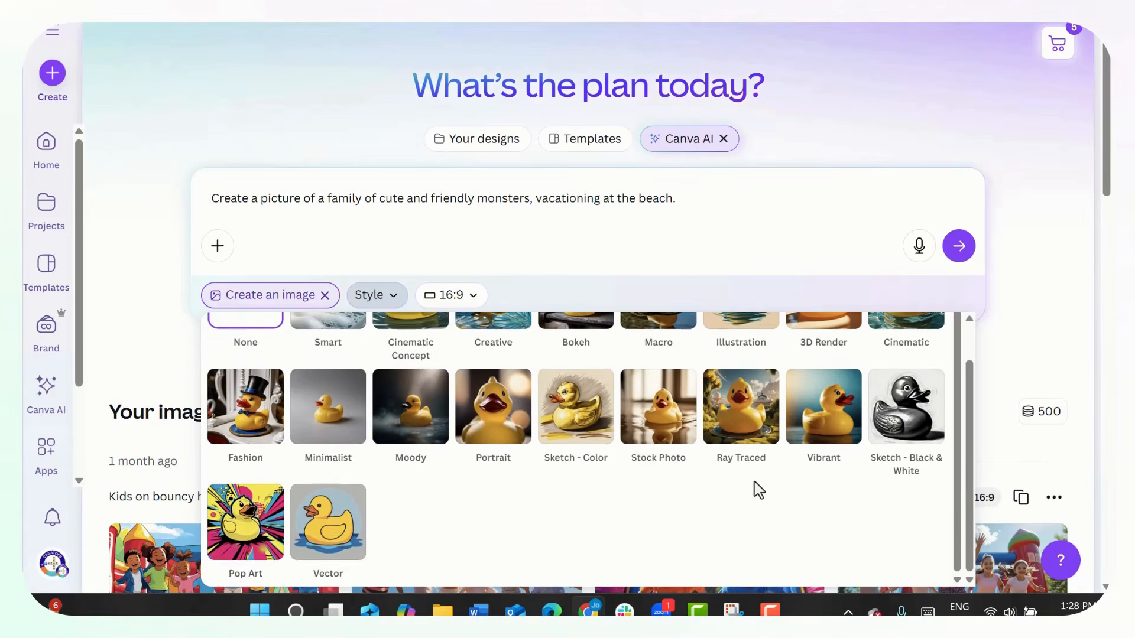
pyautogui.scroll(2, 757, 484)
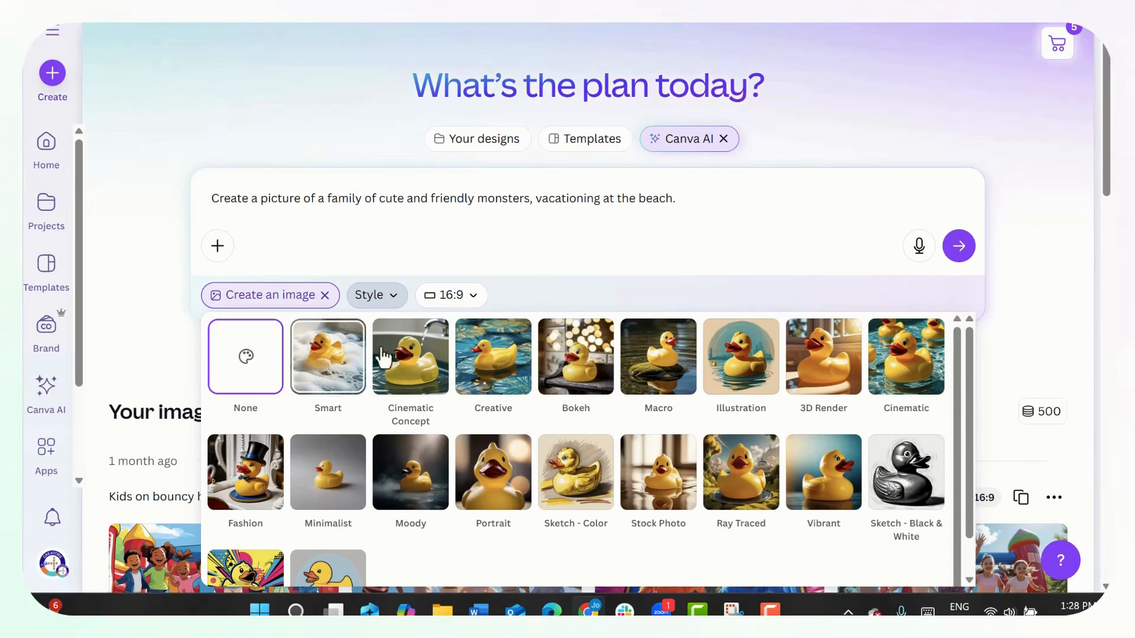
pyautogui.click(330, 378)
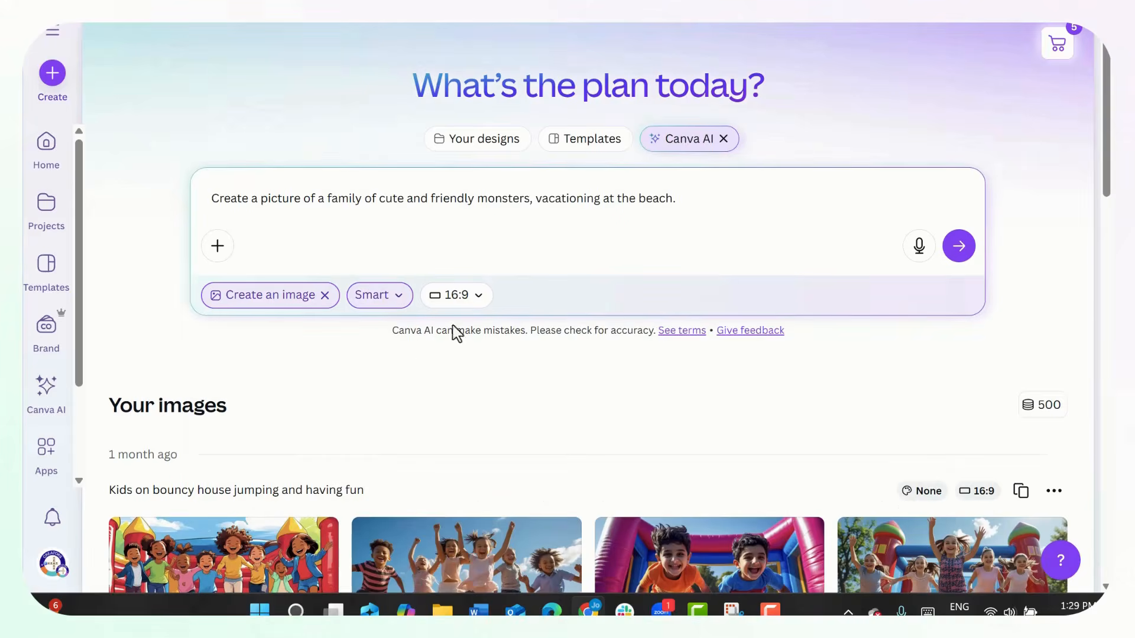
# - Set the image aspect ratio to 1:1 and generate the monster family pictures
pyautogui.click(476, 298)
pyautogui.click(410, 392)
pyautogui.click(960, 250)
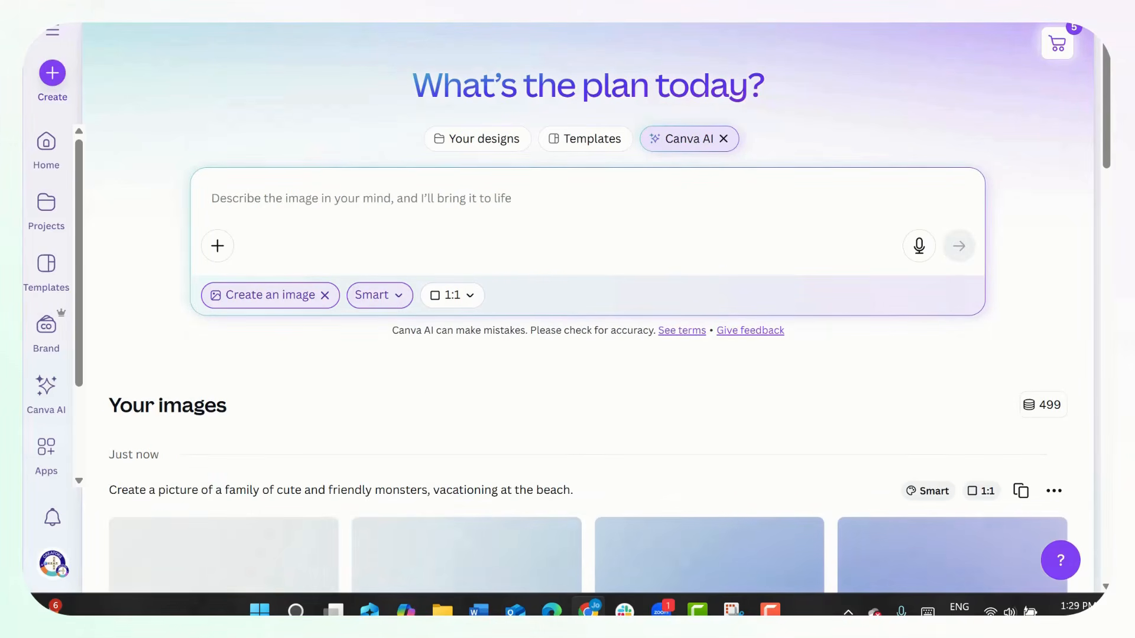
# - Examine the third generated monster image, with the sandcastle, at full size and close its preview
pyautogui.scroll(-2, 809, 368)
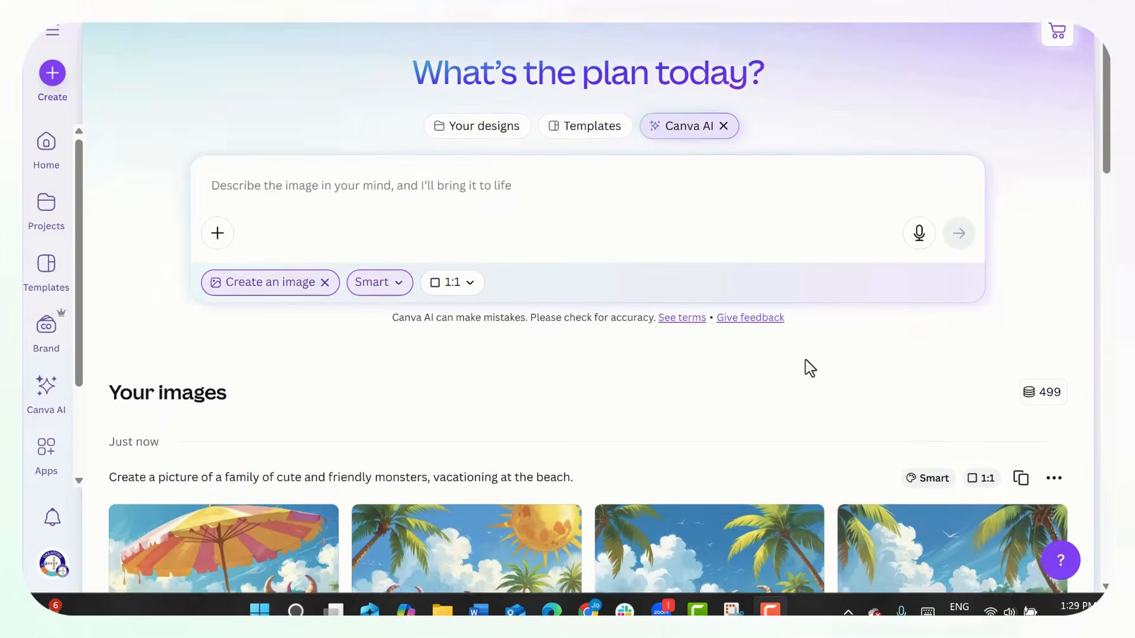
pyautogui.scroll(-4, 809, 368)
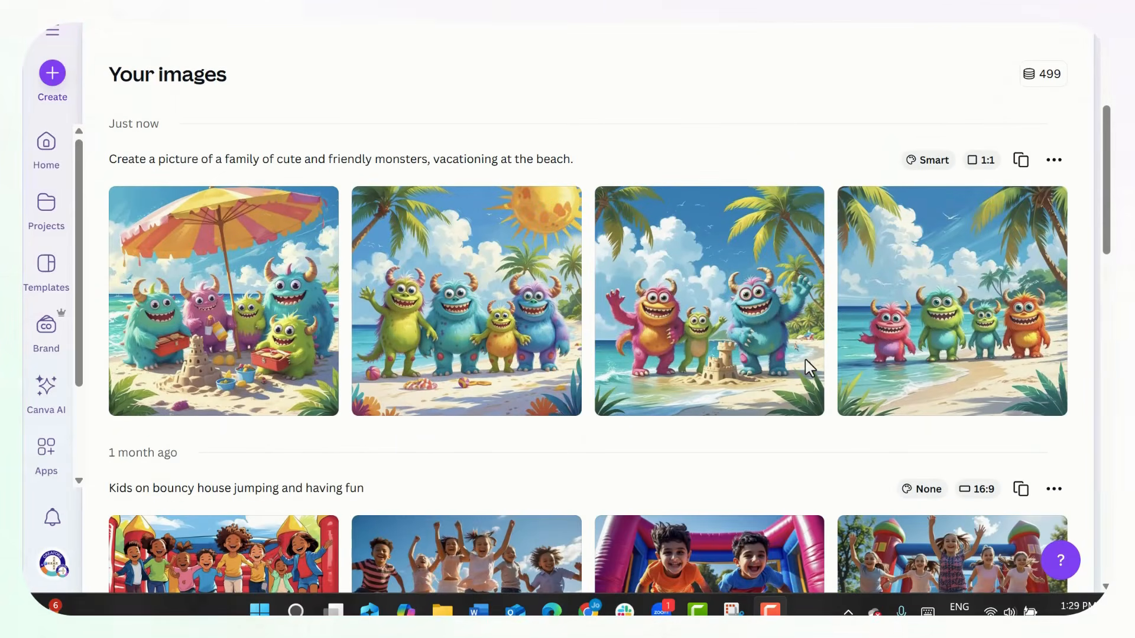
pyautogui.click(696, 359)
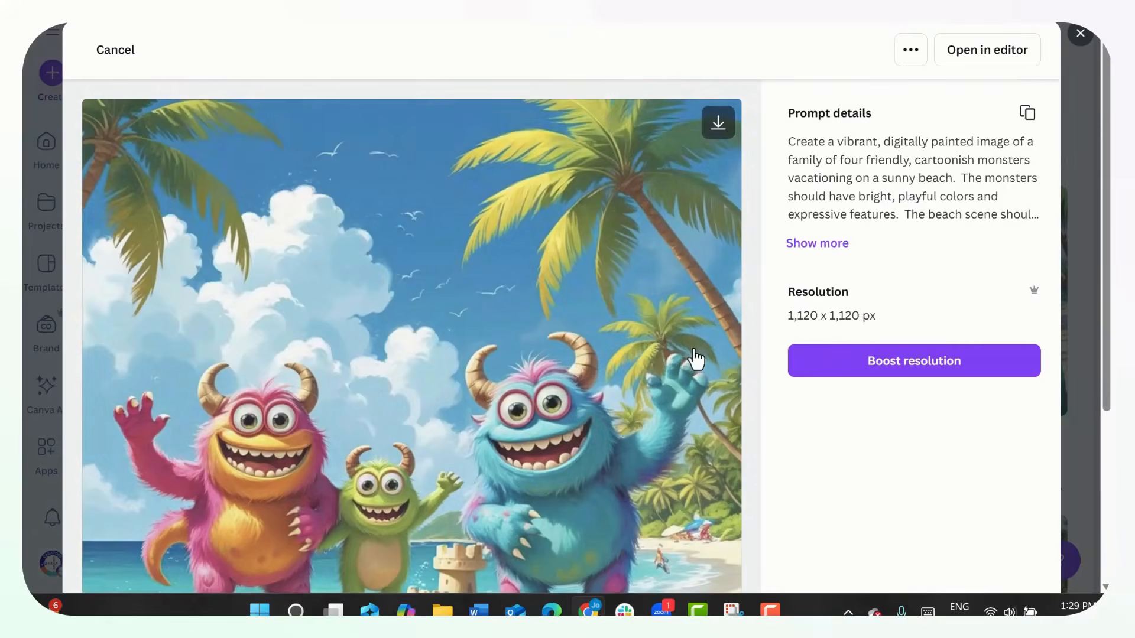
pyautogui.scroll(-3, 793, 358)
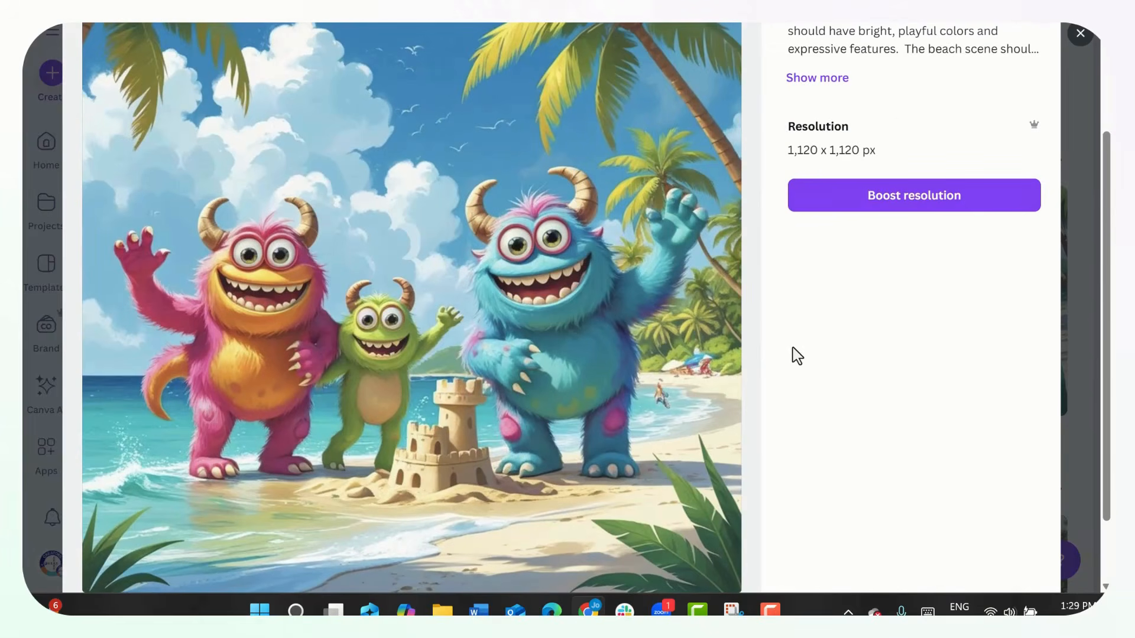
pyautogui.click(770, 611)
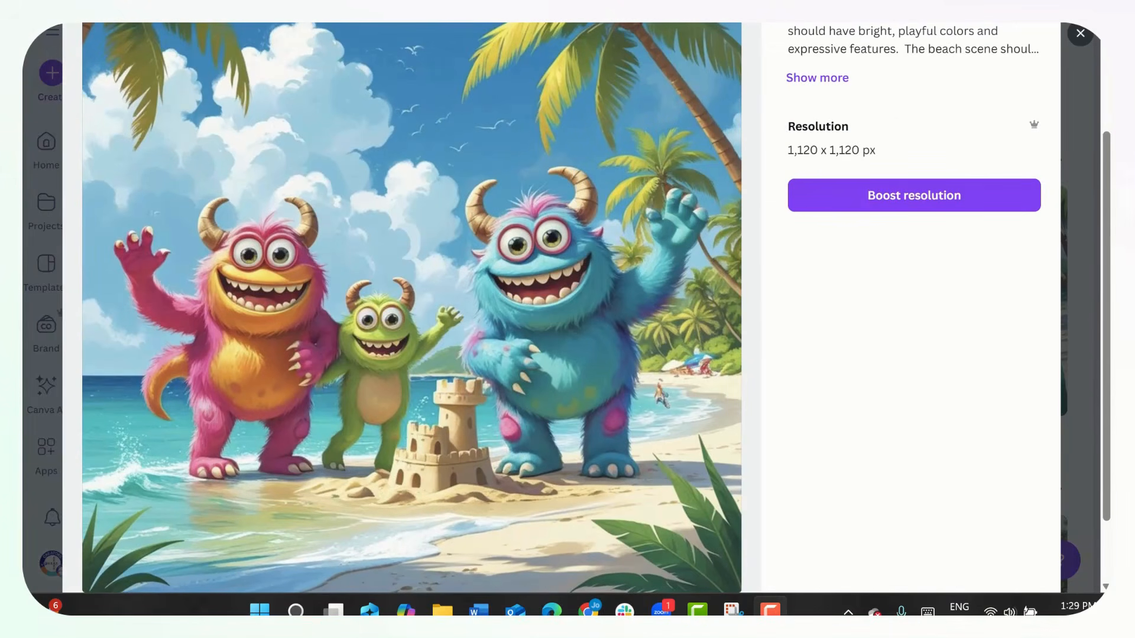
pyautogui.click(1078, 36)
# - Use Draft a doc to create a lesson plan with 4 fun ice breaker games for Grade 2's first day back, and open the document
pyautogui.scroll(5, 768, 171)
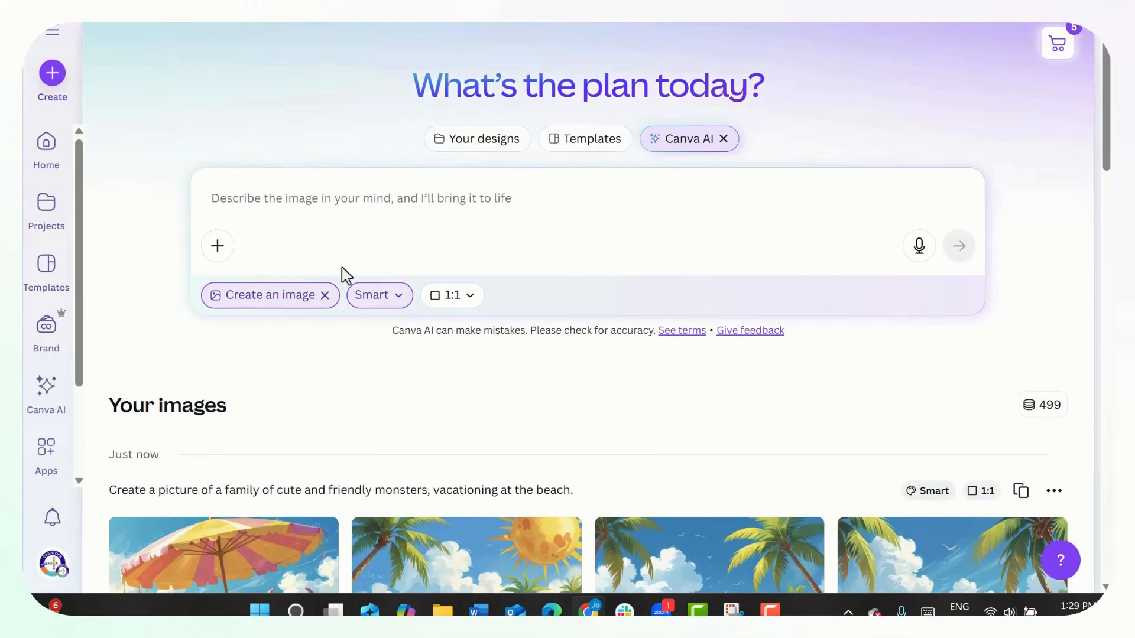
pyautogui.click(325, 295)
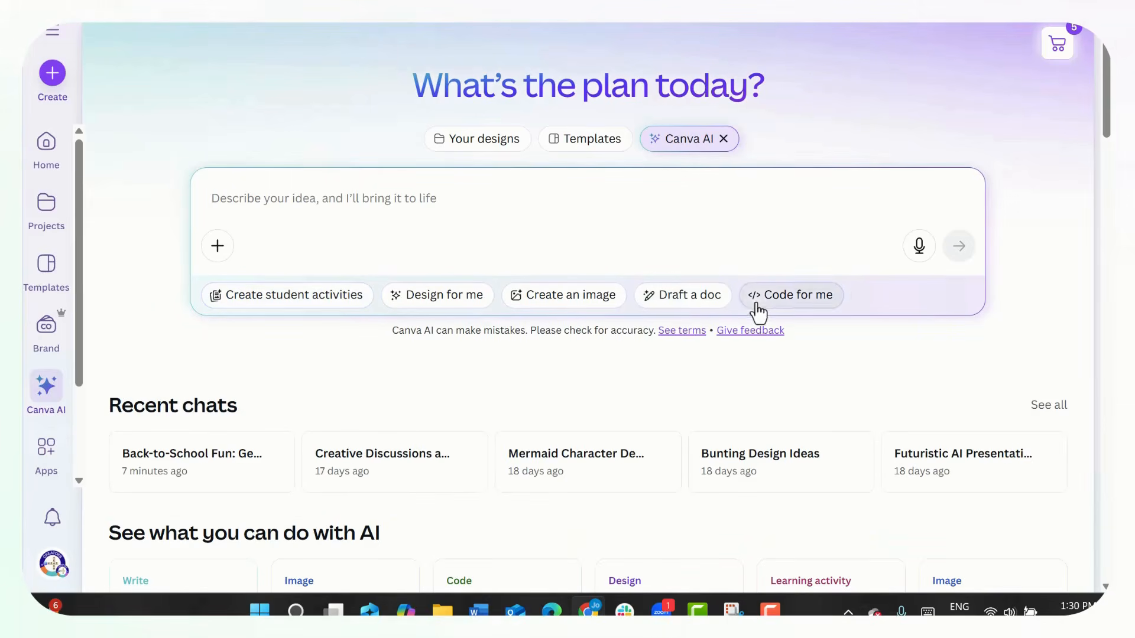
pyautogui.click(685, 296)
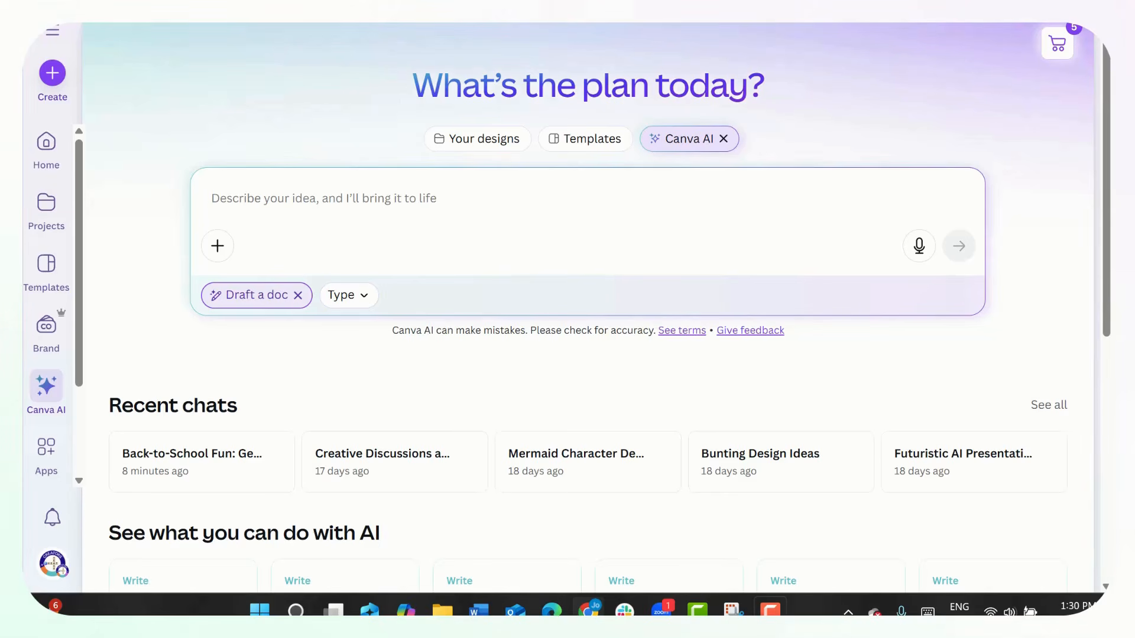
pyautogui.write('Create a lesson plan with 4 fun ice breaker games for the first day back at school. The audience is Grade 2 students.')
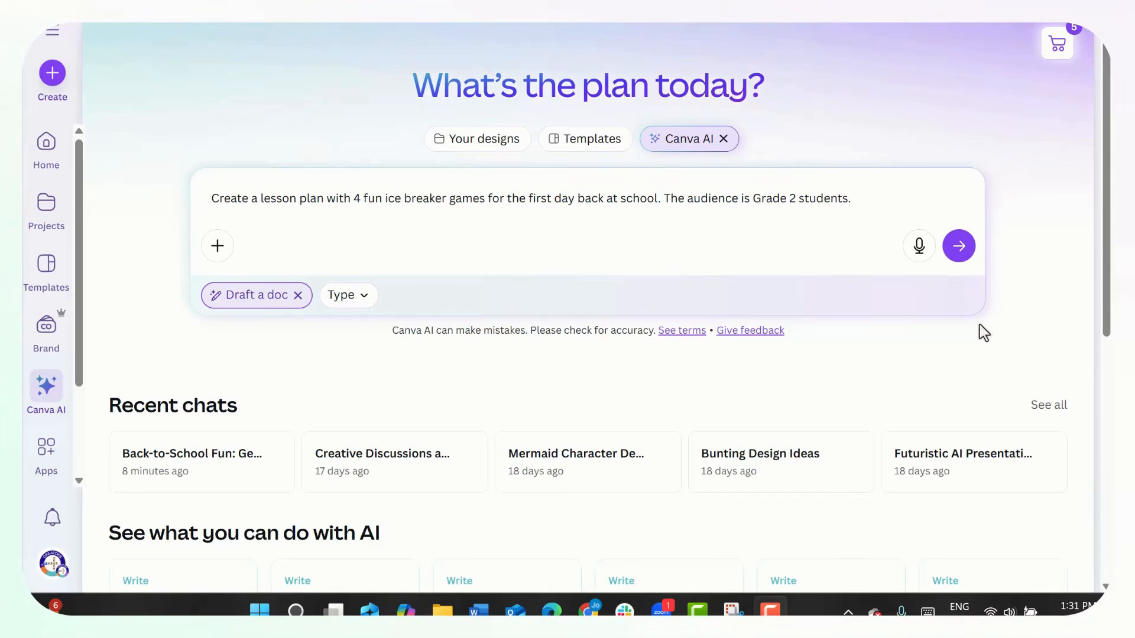
pyautogui.click(956, 255)
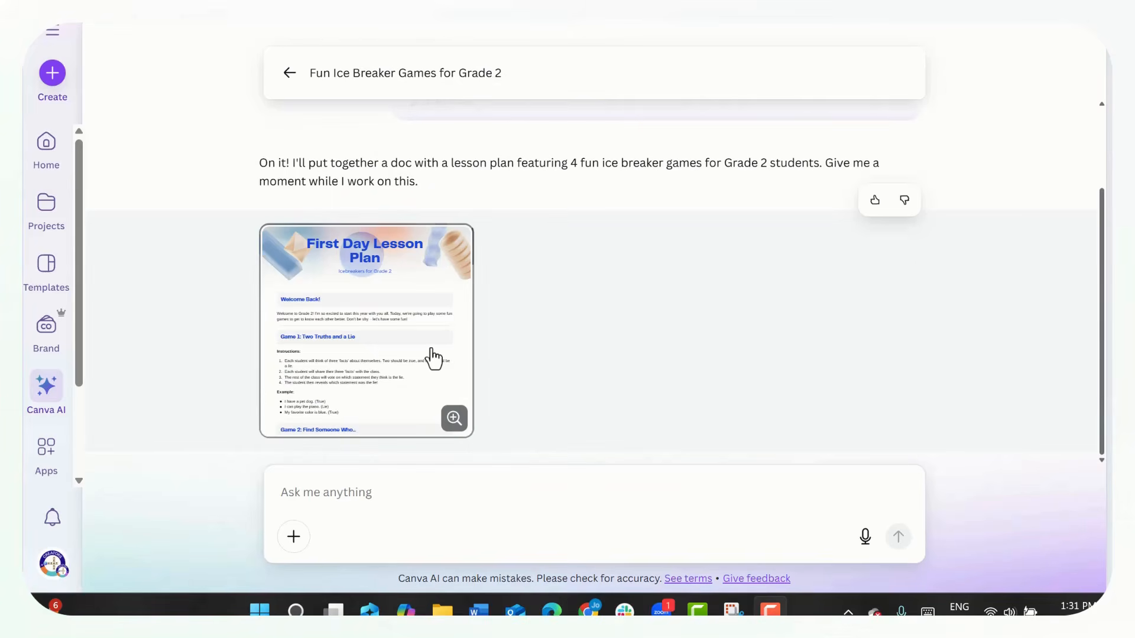
pyautogui.click(434, 357)
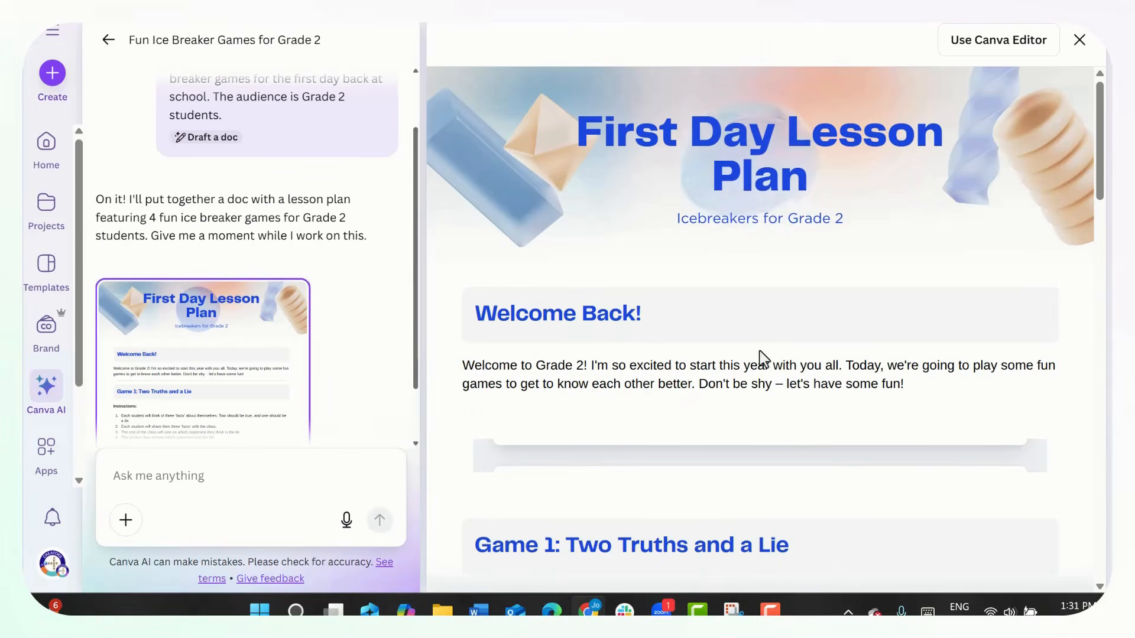
# - Review the games and summary in the First Day Lesson Plan document and open it in the Canva Editor
pyautogui.scroll(-10, 874, 332)
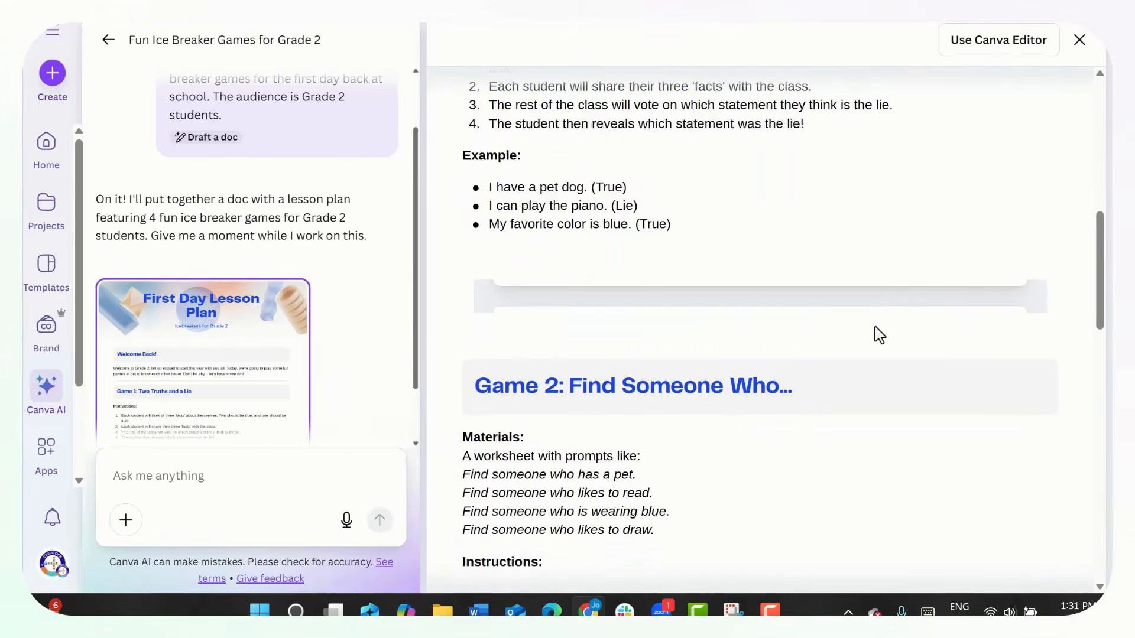
pyautogui.scroll(-8, 878, 334)
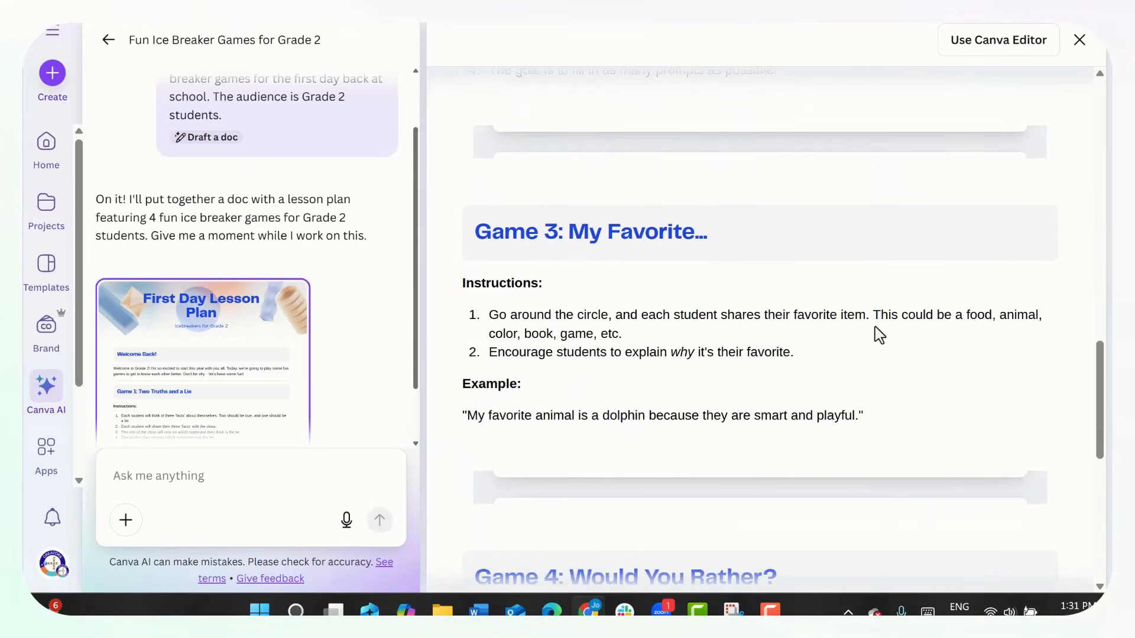
pyautogui.scroll(-8, 879, 334)
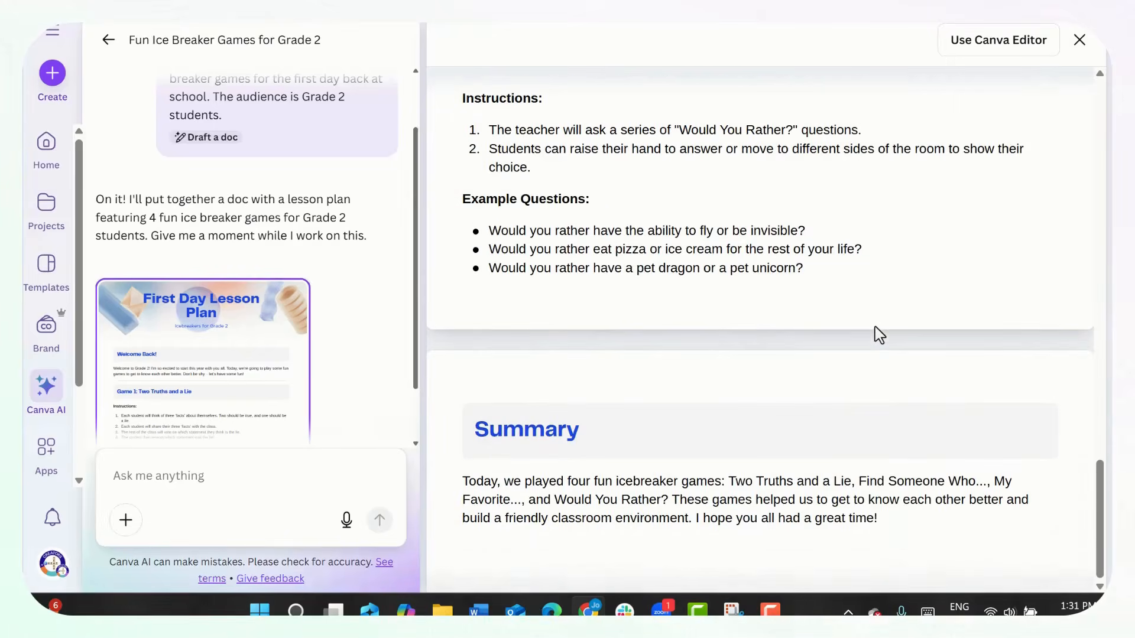
pyautogui.scroll(8, 879, 331)
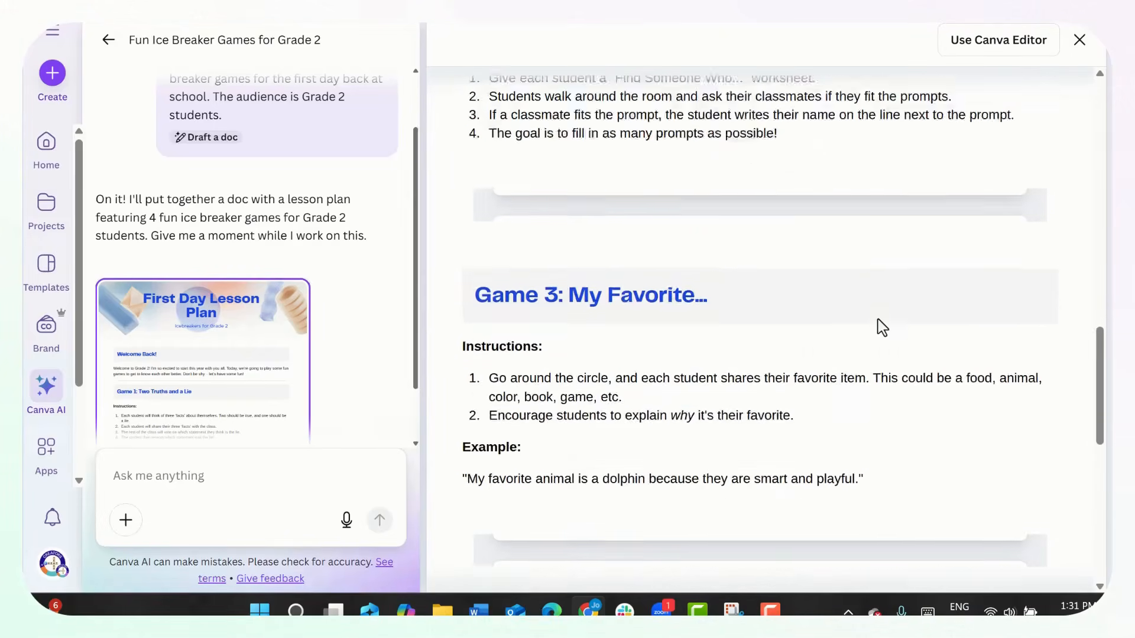
pyautogui.scroll(5, 880, 327)
pyautogui.click(996, 53)
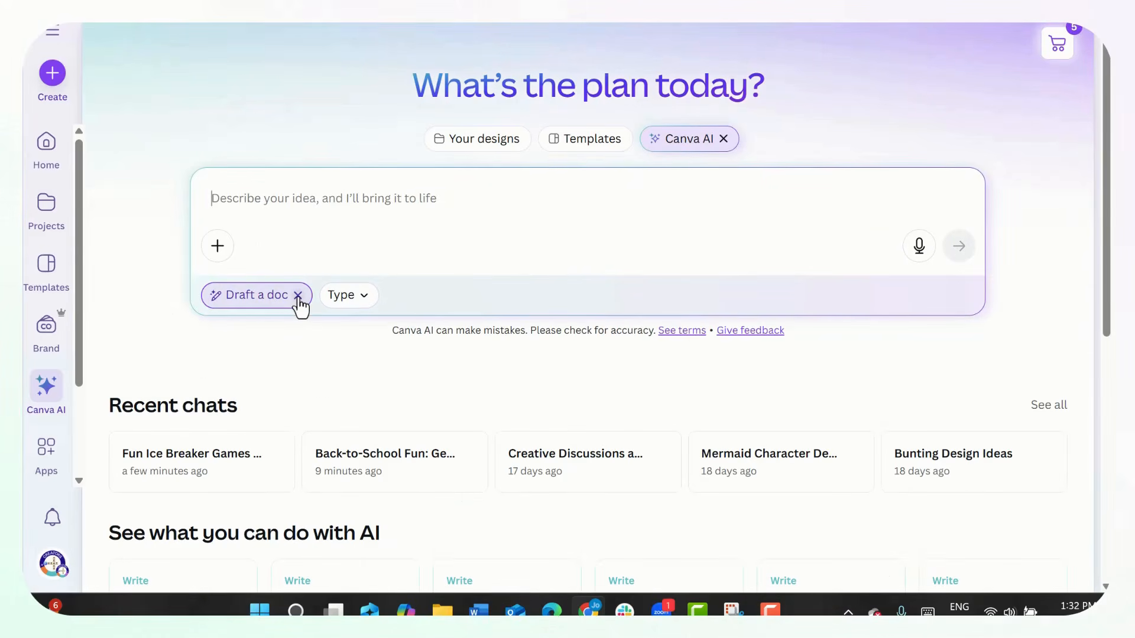
# - Use Code for me to generate a landscape classroom dashboard with countdown timer, 1-4 dice, name picker, noise traffic light, analogue clock and sand timer
pyautogui.click(298, 295)
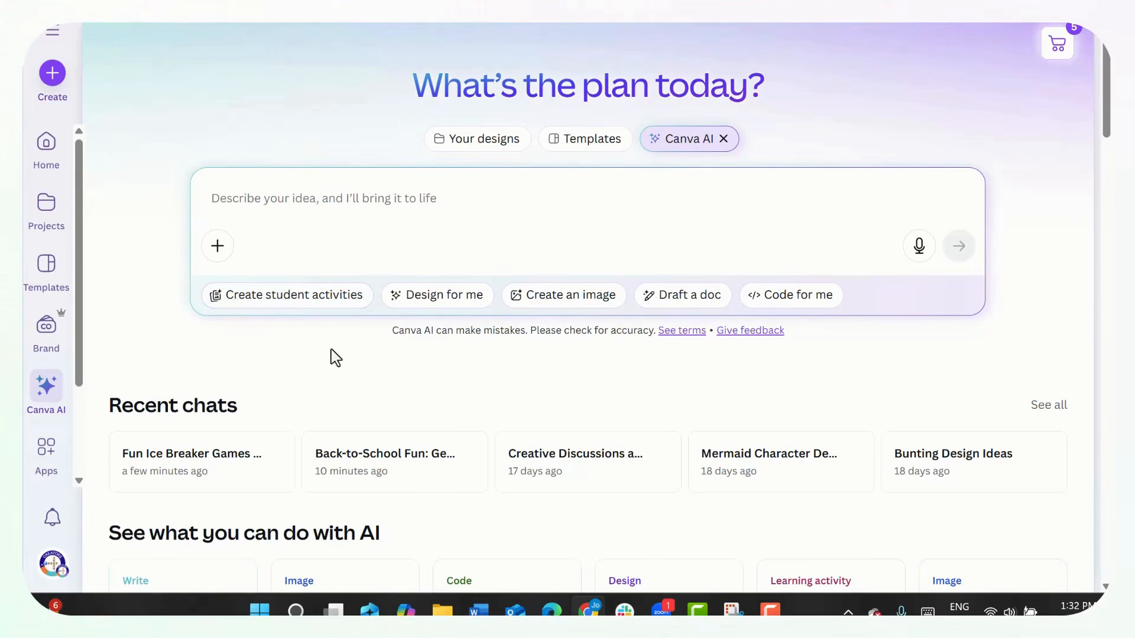
pyautogui.click(769, 302)
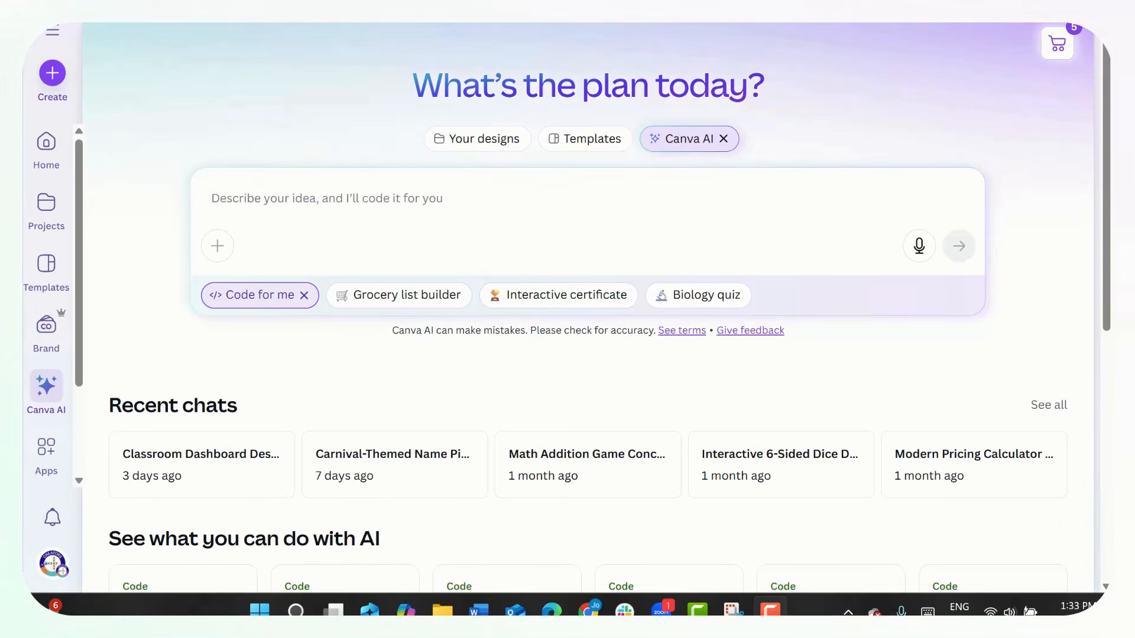
pyautogui.write('create a classroom dashboard with multiple widgets accessible on the one landscape page. it needs to fill the page, with separate containers for each page and a clear, distinct heading for each other the following: countdown timer, where the user can determine the time, press start, pause and reset; digital dice section where the user can select between 1-4 dice to spin; random name picker (where user can add up to 50 names and when the user clicks the randomiser, it will flash, cycle through some names and end on a new one each time; a noise level traffic light which the user can select red, green or orange noise levels; an analogue clock showing the correct time; a sand timer that the user can tap and turn, they should also be able to determine 1, 2 or 5 min timers). make it clean, neat and minimalistic in design so that it is accessible to all users regardless of age')
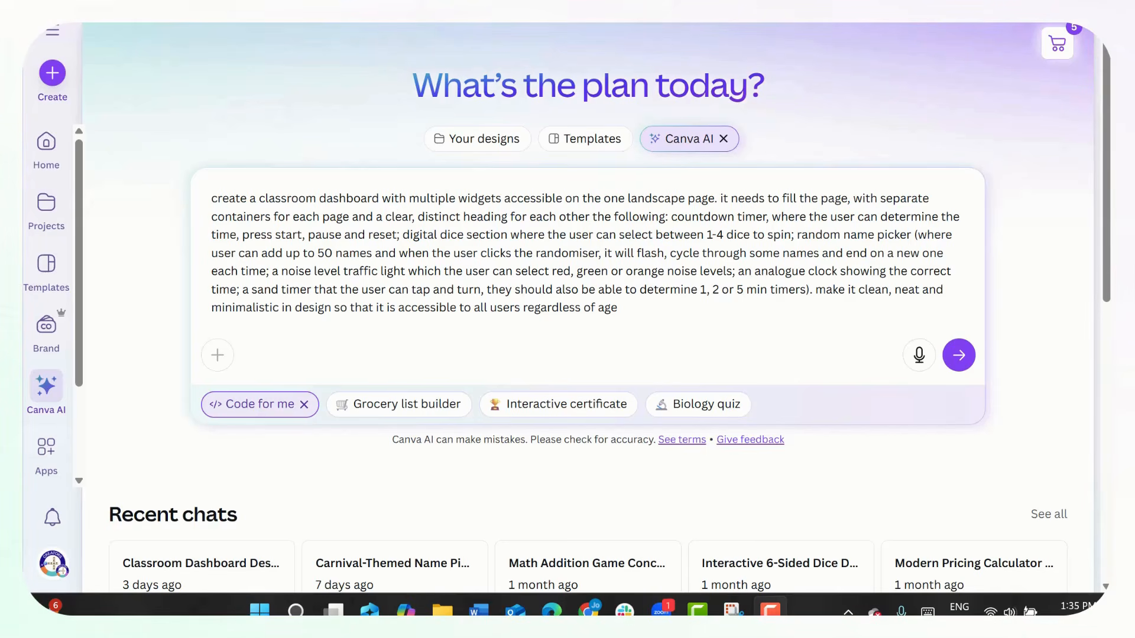
pyautogui.click(958, 356)
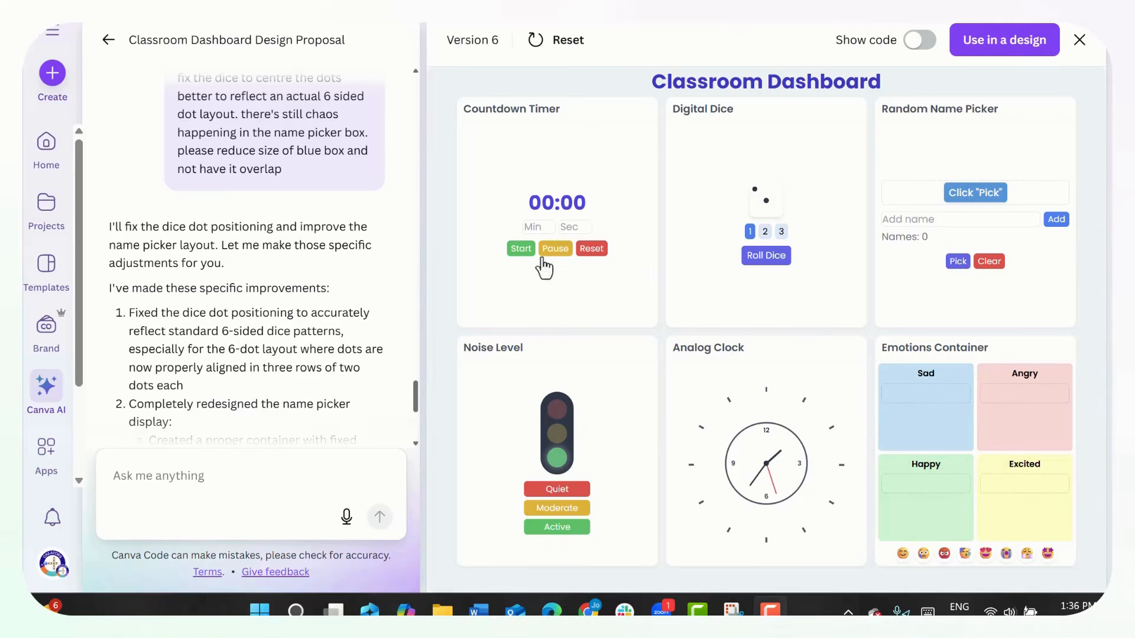
# - Test the dashboard widgets by setting the countdown timer to 1 minute, rolling the digital dice and selecting two dice
pyautogui.click(546, 225)
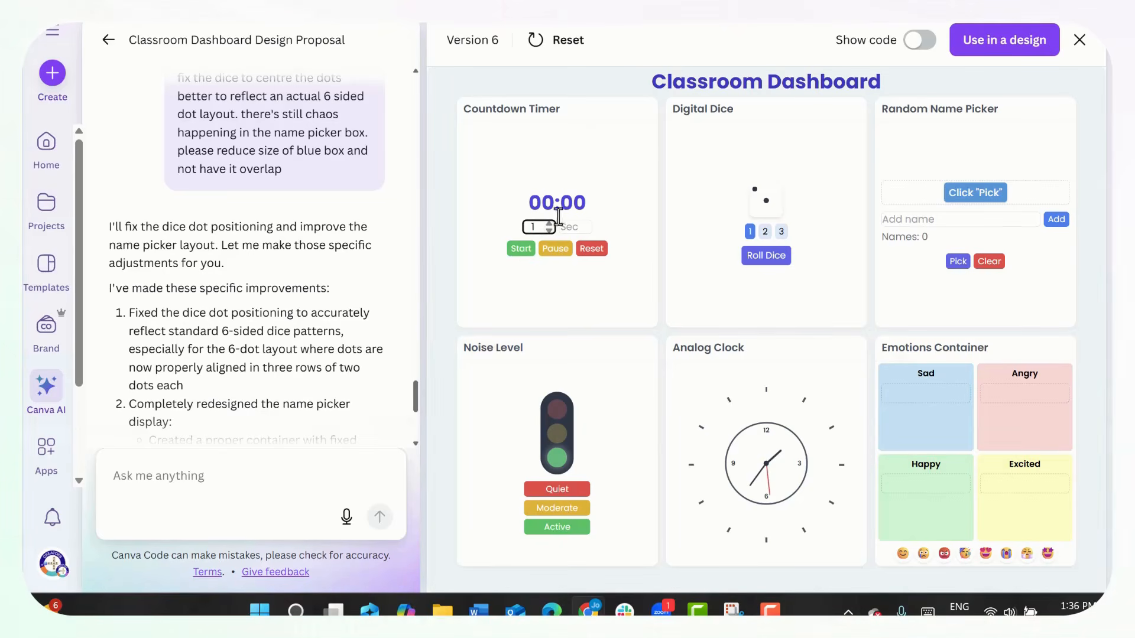
pyautogui.click(768, 256)
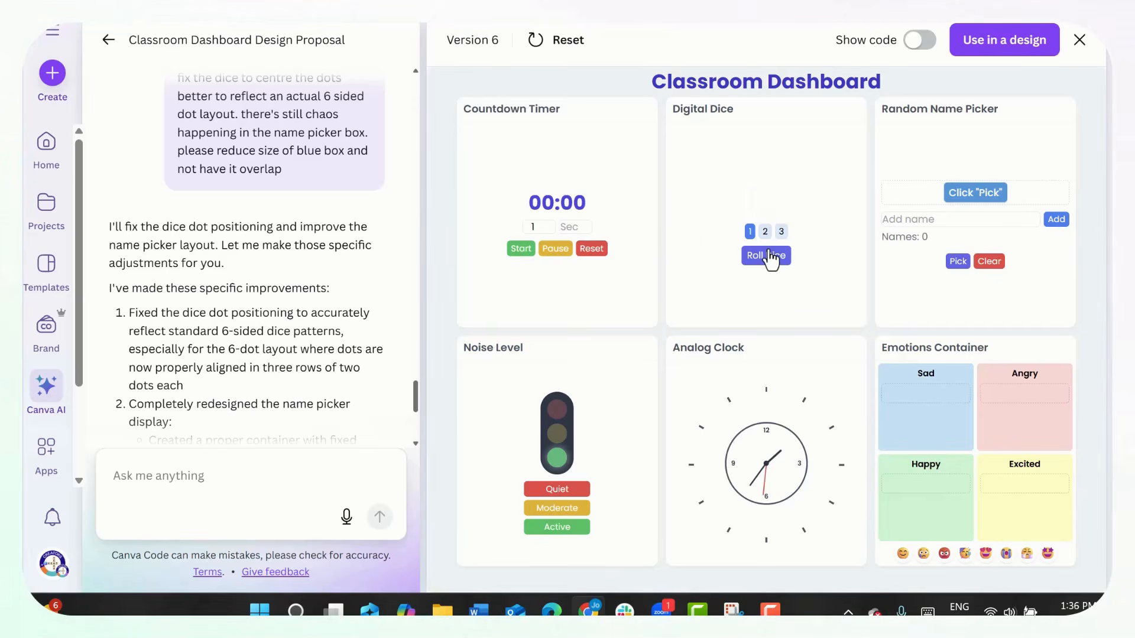
pyautogui.click(765, 231)
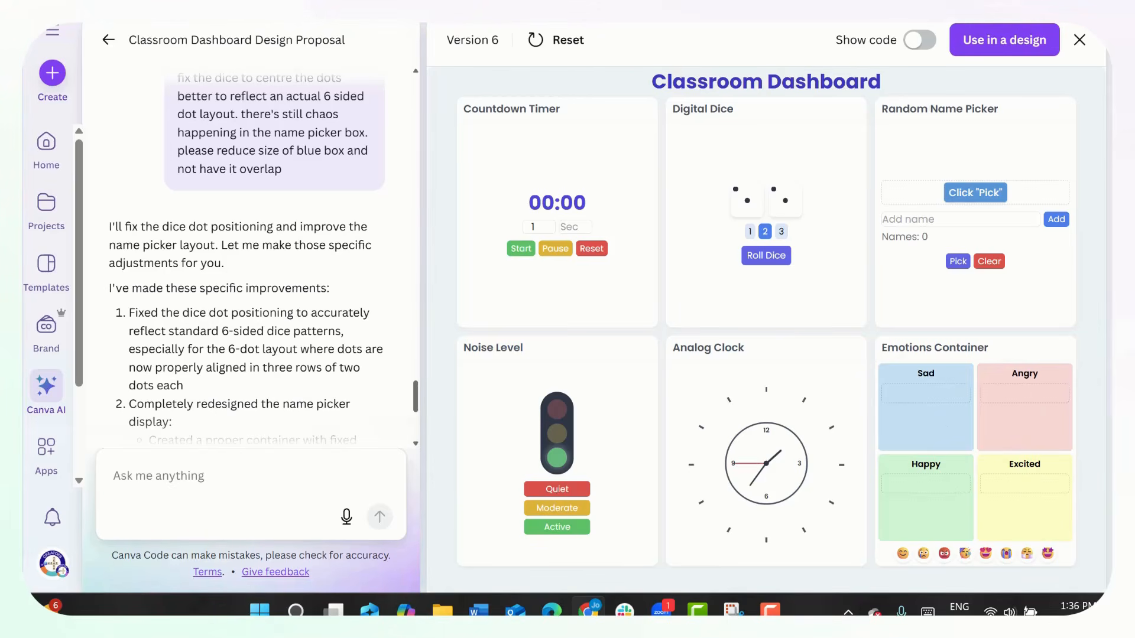
# - Browse the history of earlier code chats and show the code of the classroom dashboard
pyautogui.click(57, 39)
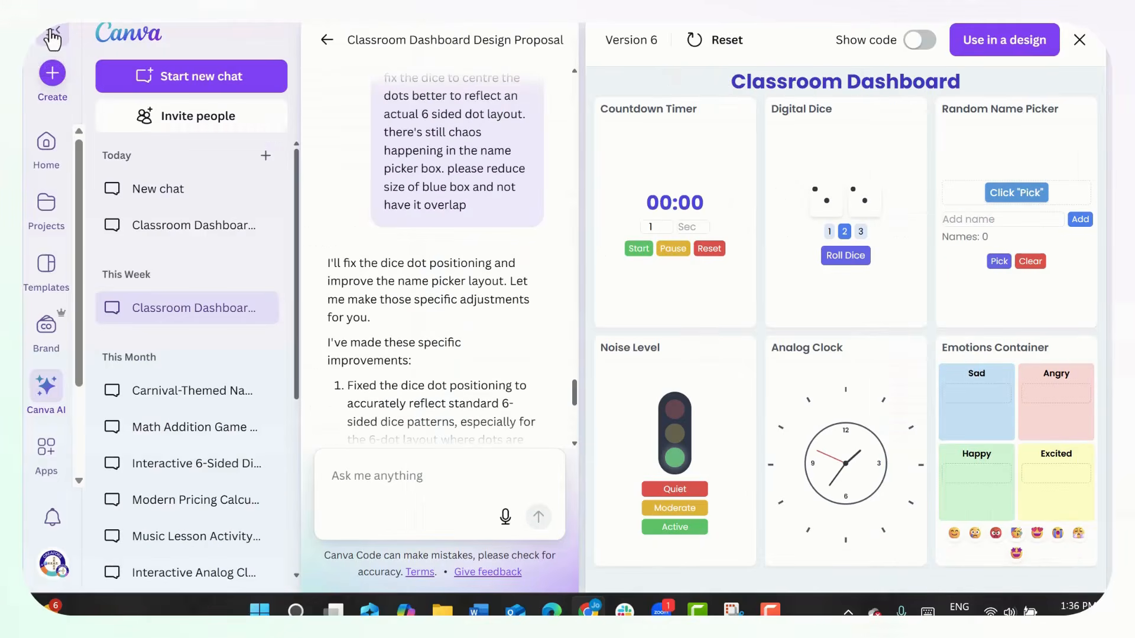
pyautogui.scroll(-5, 235, 324)
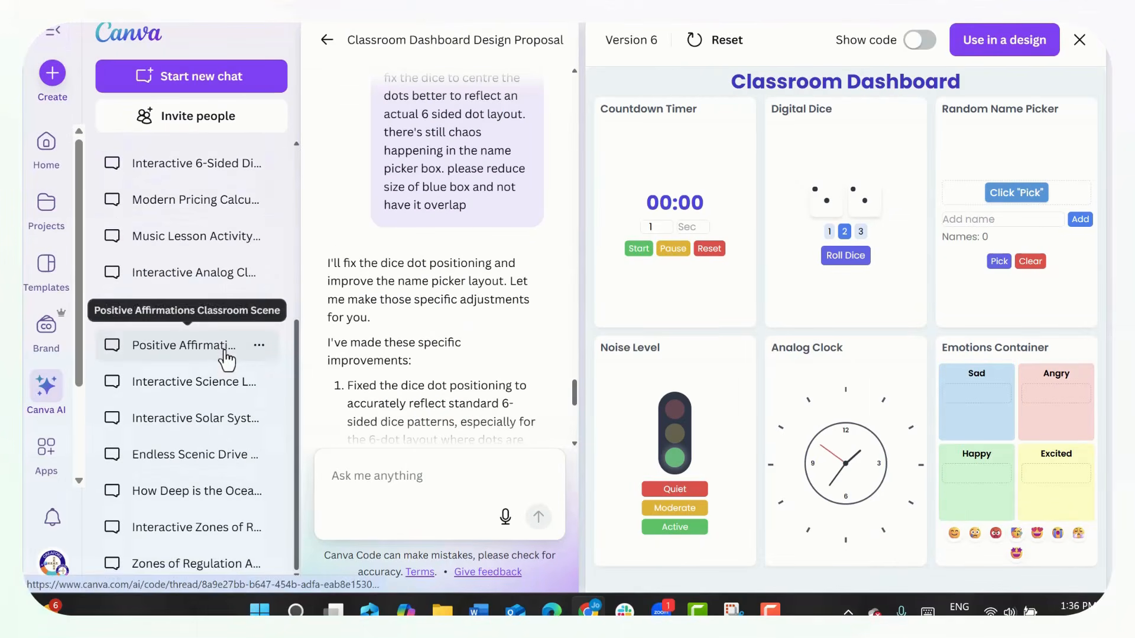
pyautogui.scroll(5, 224, 467)
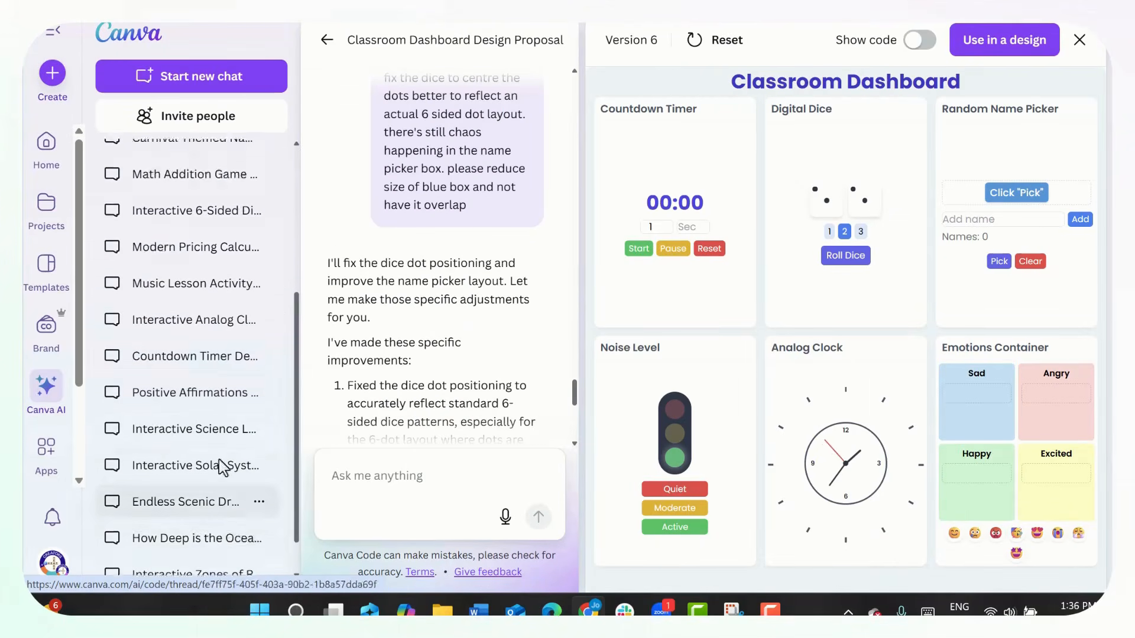
pyautogui.scroll(-5, 213, 343)
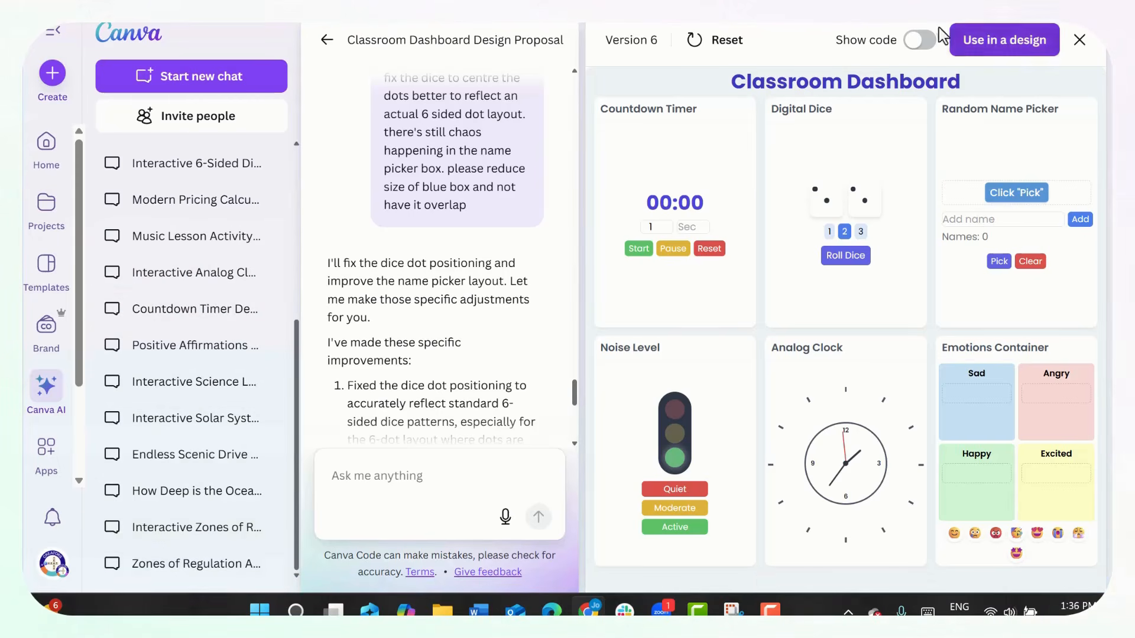
pyautogui.click(921, 40)
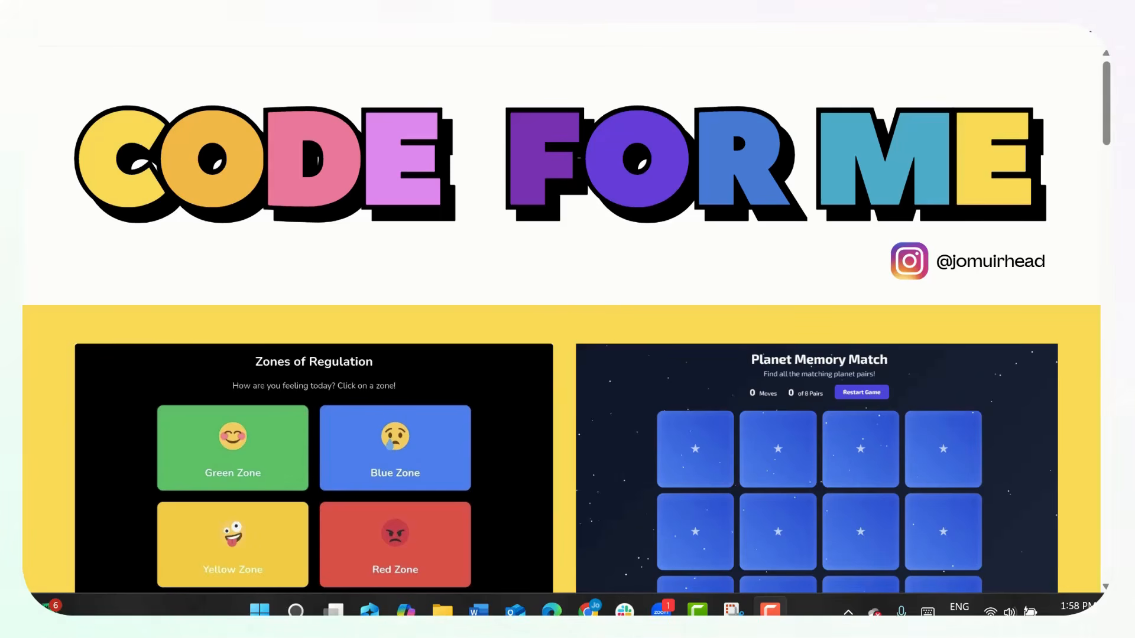
# - Look through the example projects on the Code for Me website and open the Countdown Timer prompt to read it
pyautogui.scroll(-6, 636, 322)
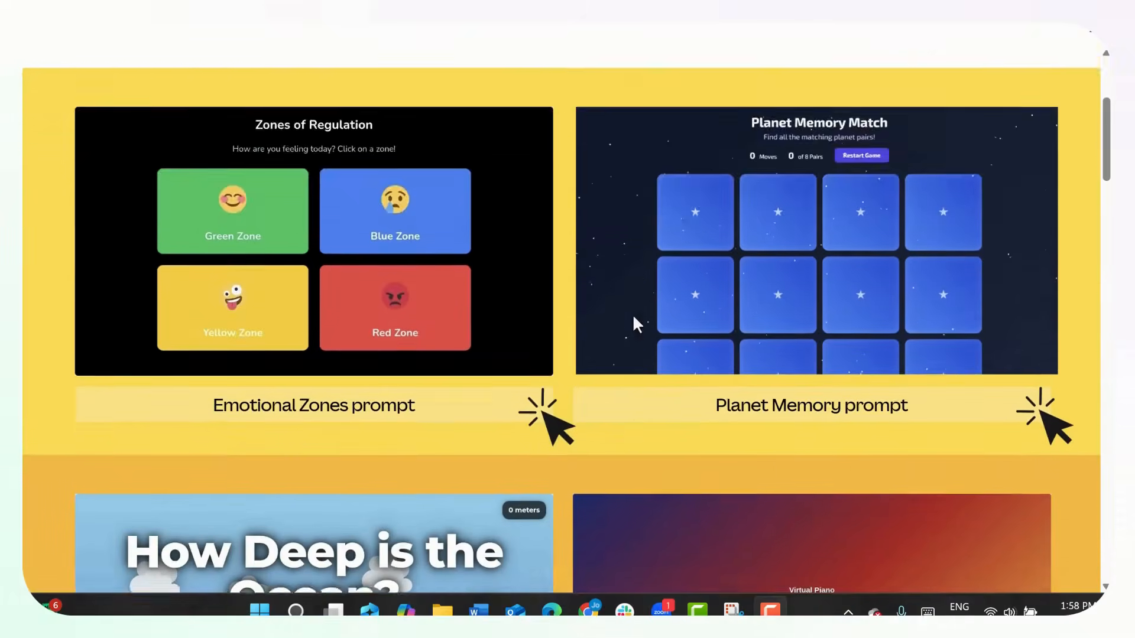
pyautogui.scroll(-12, 633, 317)
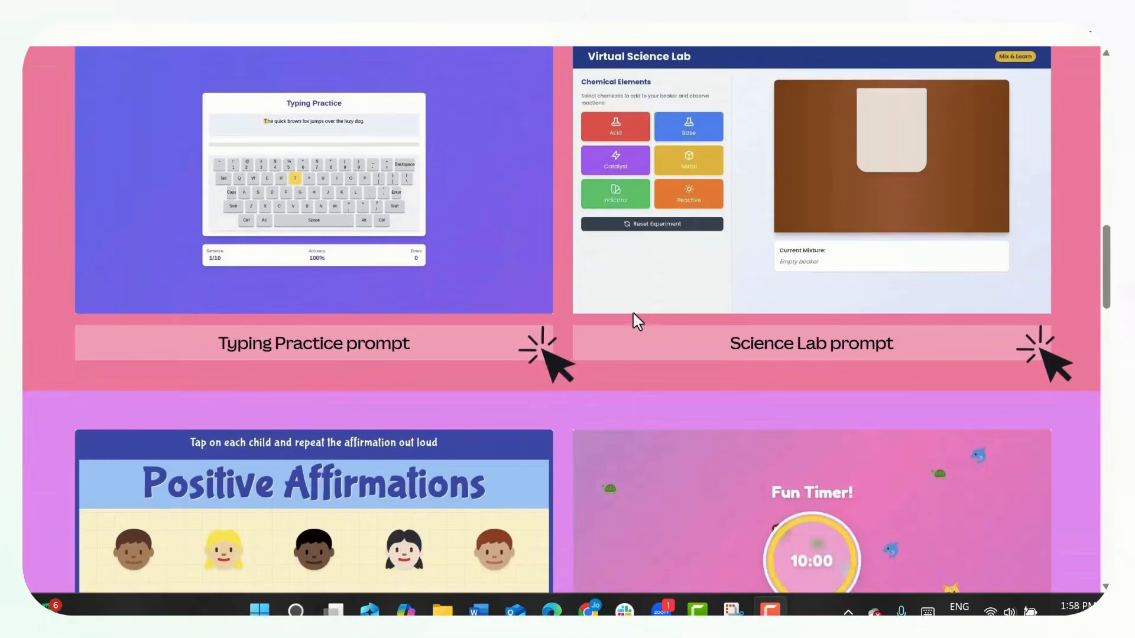
pyautogui.scroll(-3, 632, 310)
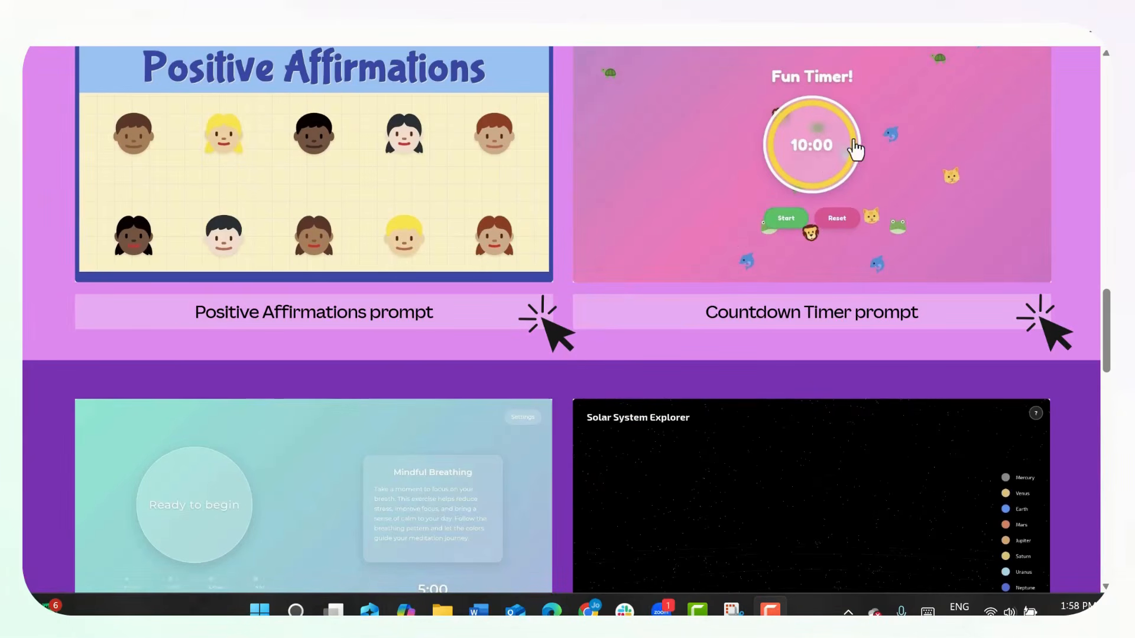
pyautogui.click(615, 330)
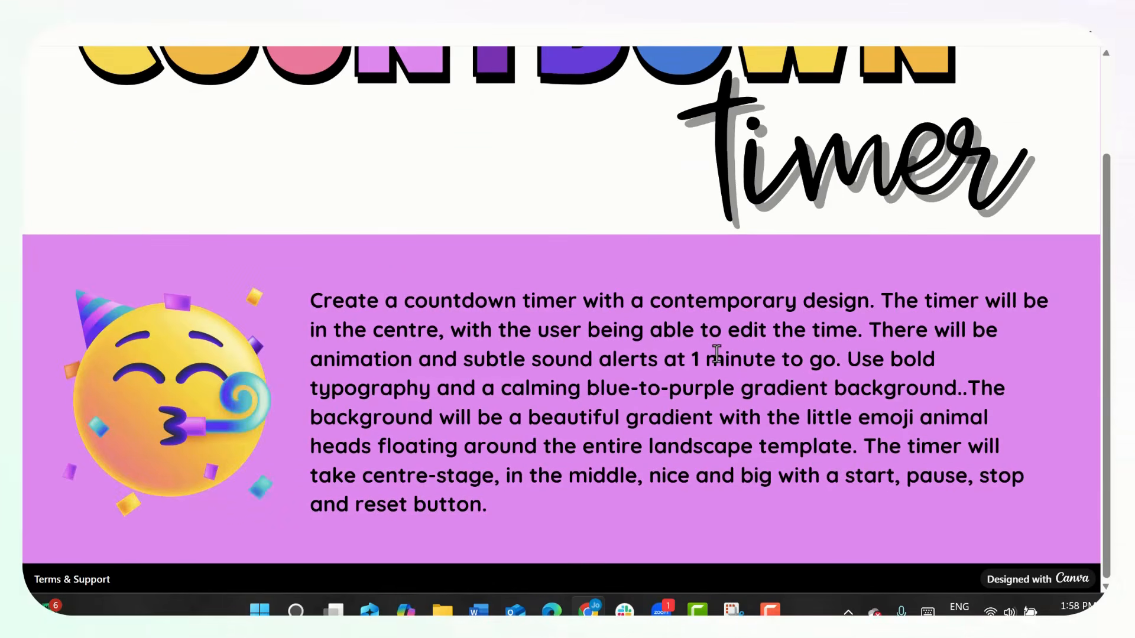
pyautogui.scroll(2, 716, 353)
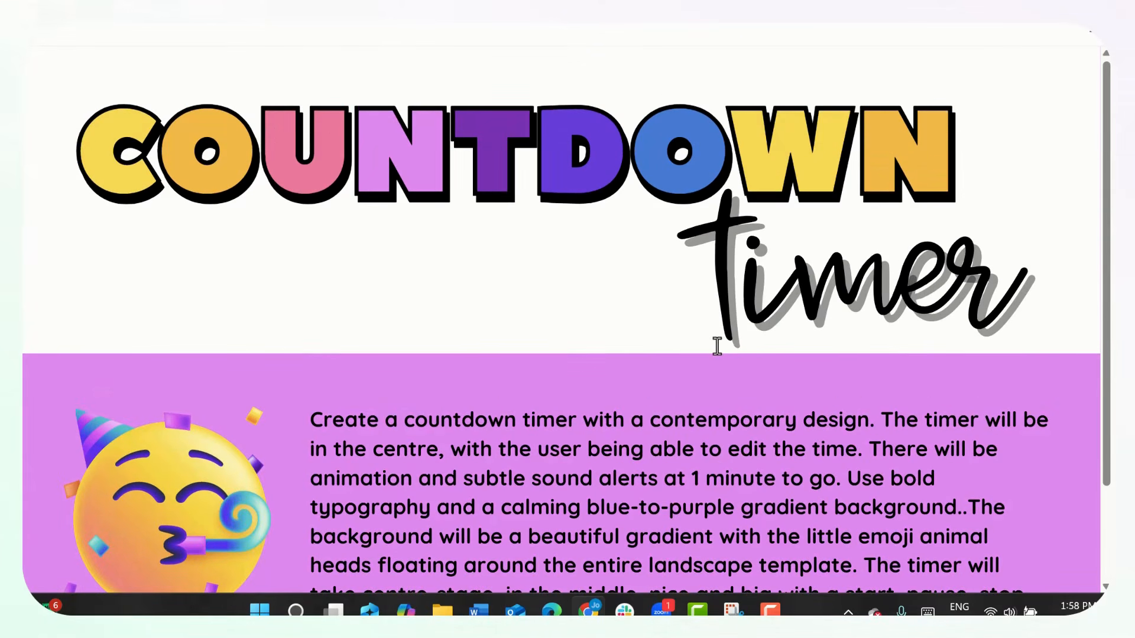
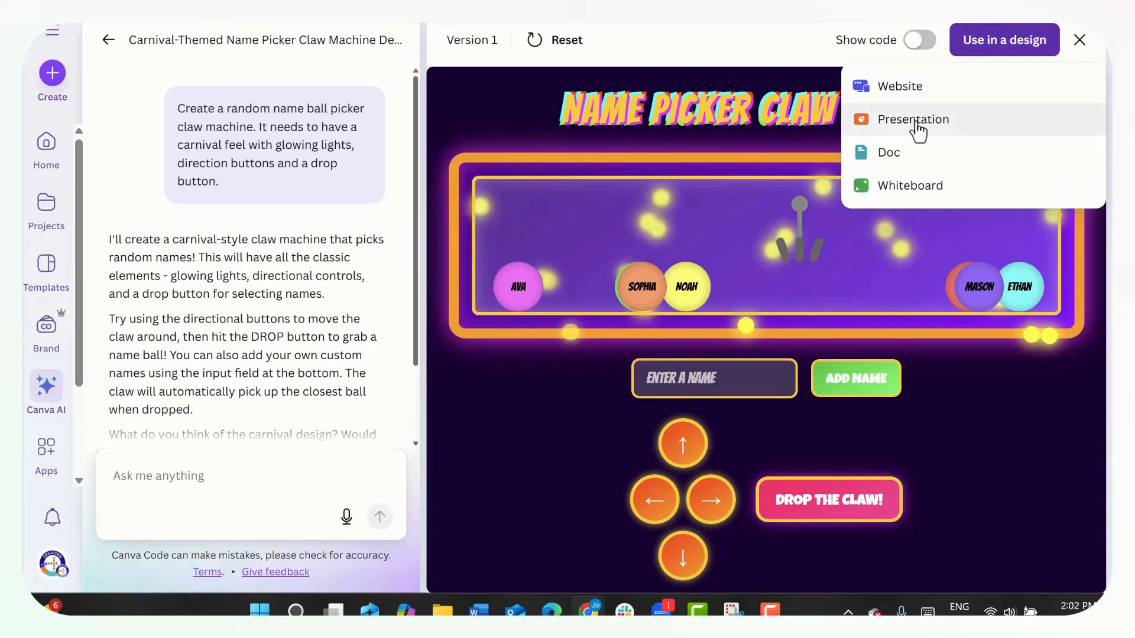
# - Use the generated name picker claw machine in a new presentation design
pyautogui.click(979, 128)
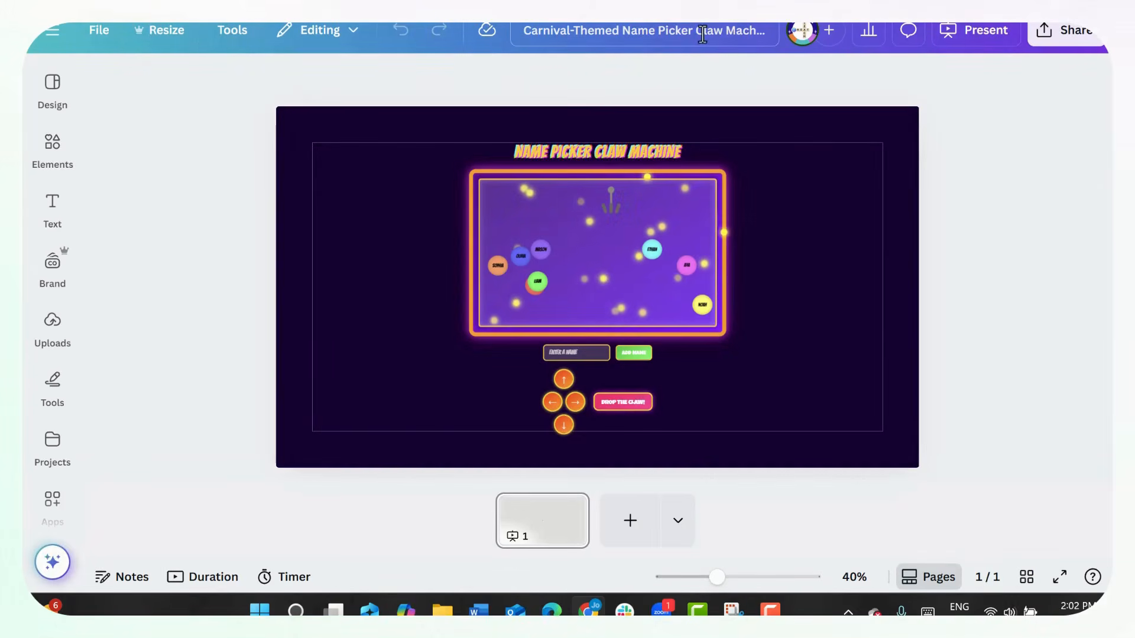
pyautogui.click(52, 145)
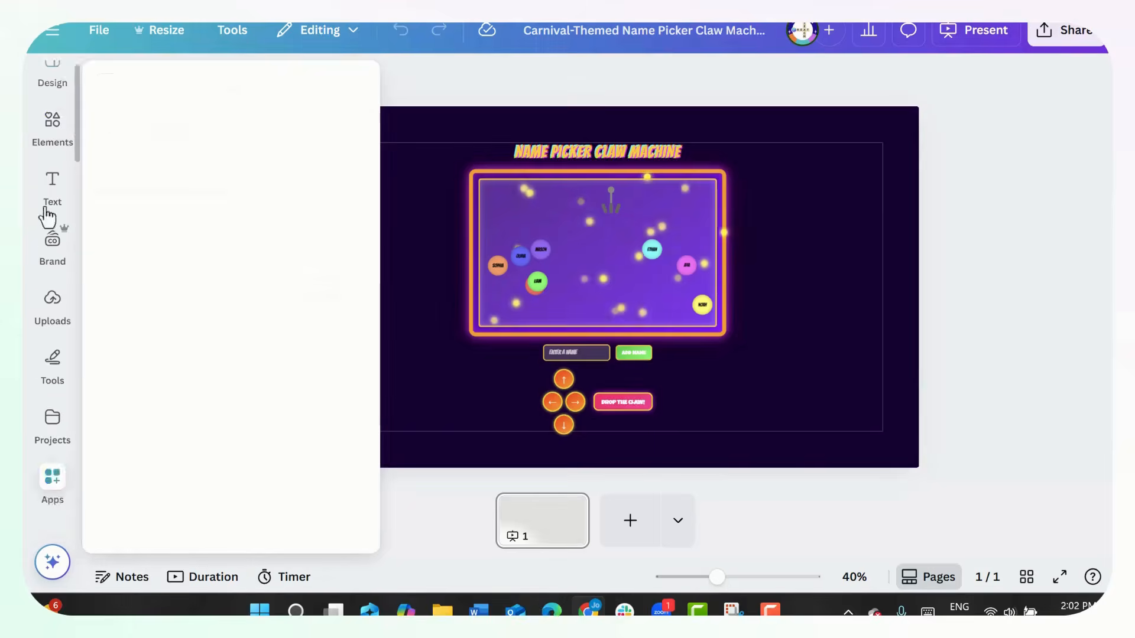
pyautogui.click(46, 476)
pyautogui.click(45, 313)
pyautogui.click(49, 142)
pyautogui.click(50, 142)
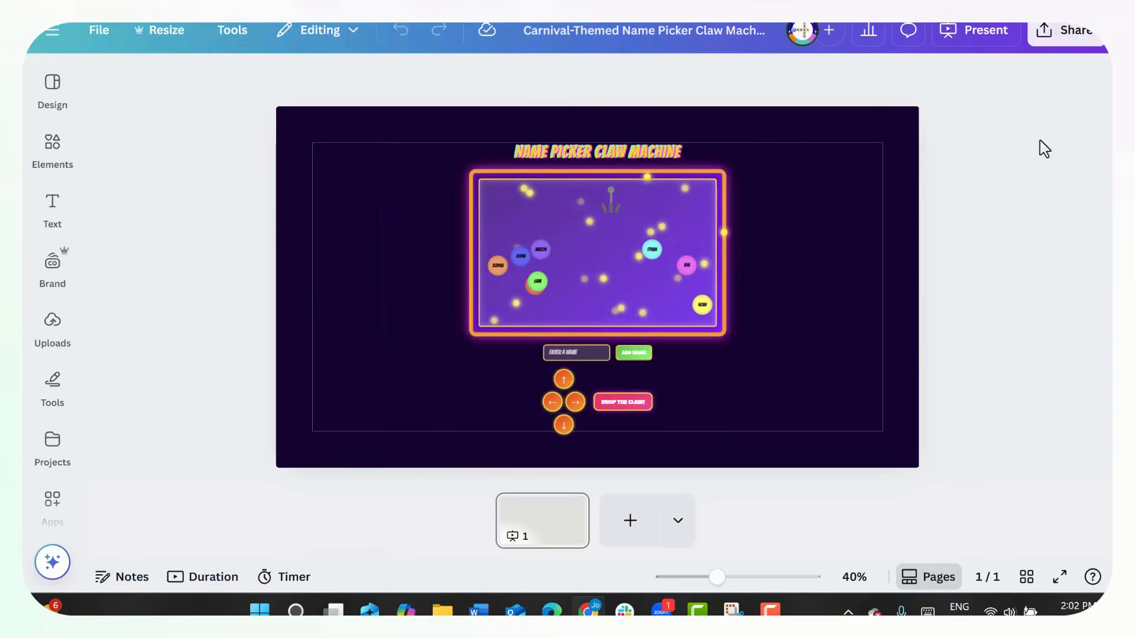
pyautogui.click(836, 222)
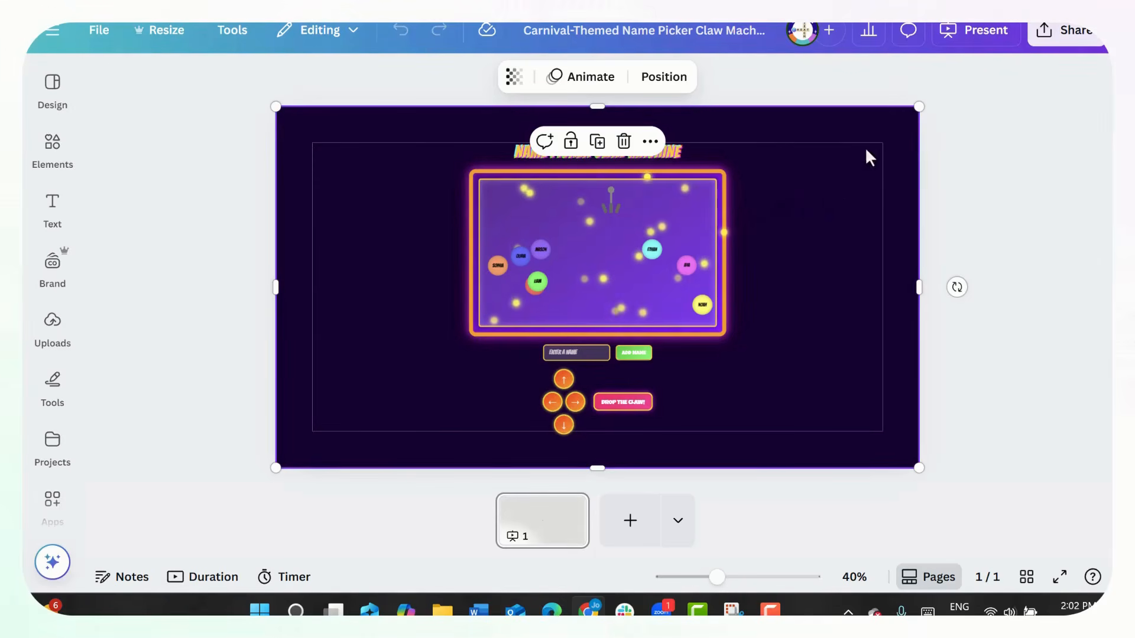
# - Create a public view link for the claw machine presentation and copy it
pyautogui.click(1063, 33)
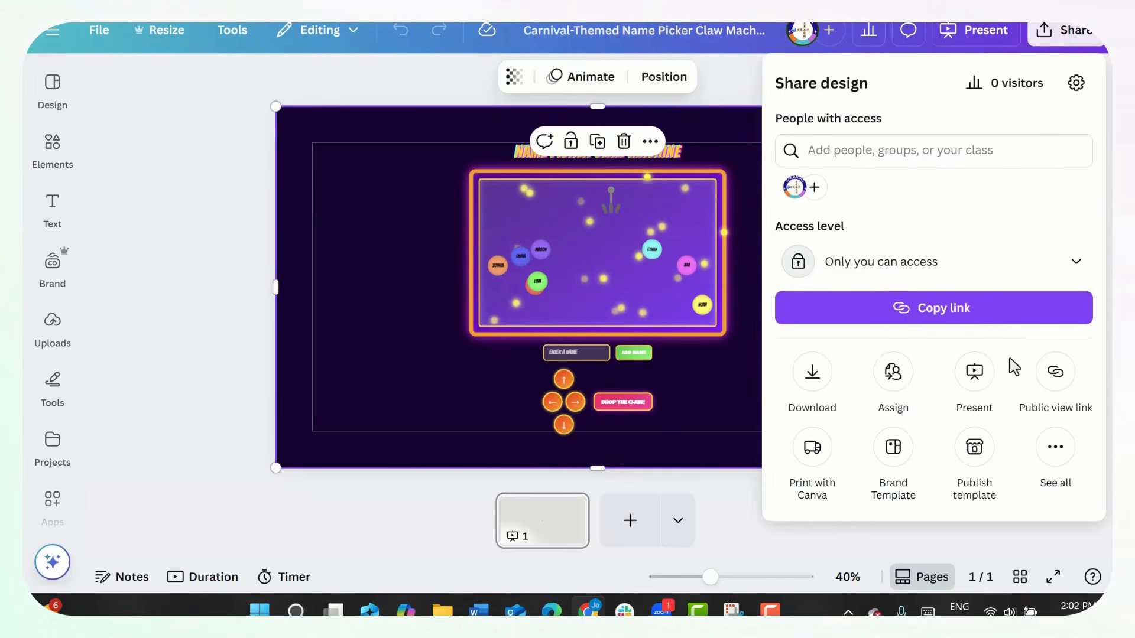
pyautogui.click(1054, 397)
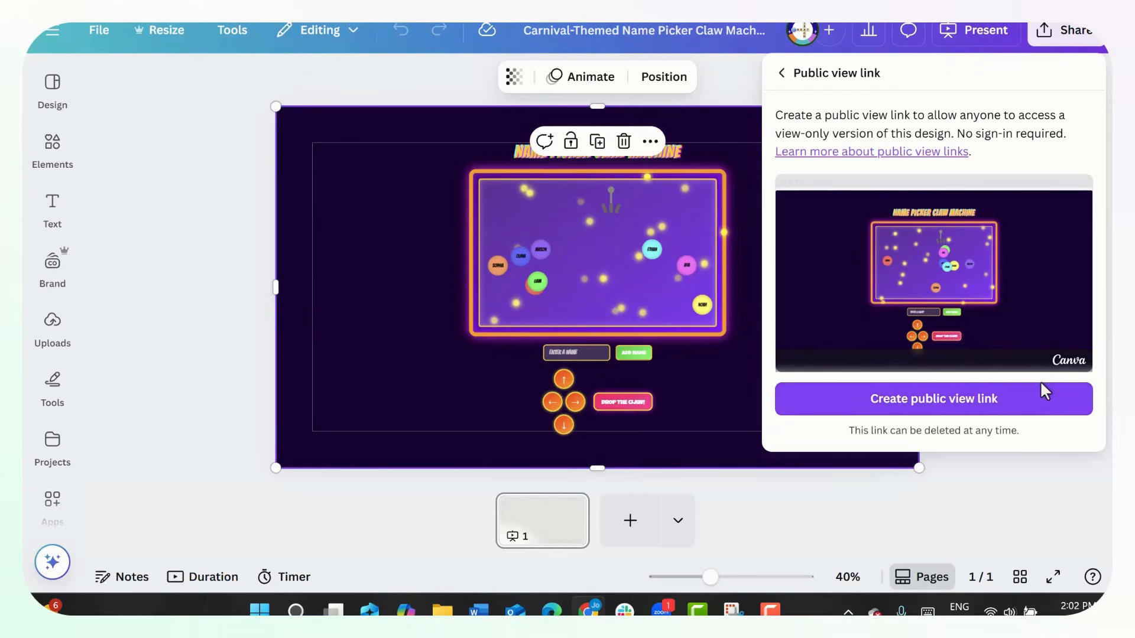
pyautogui.click(1043, 403)
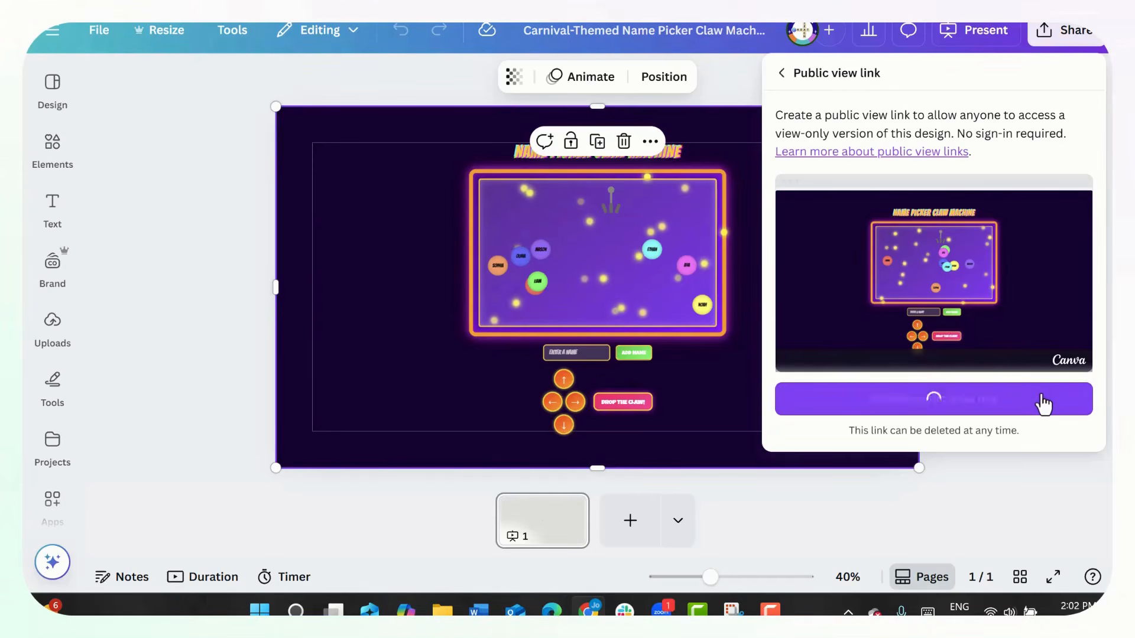
pyautogui.click(1068, 353)
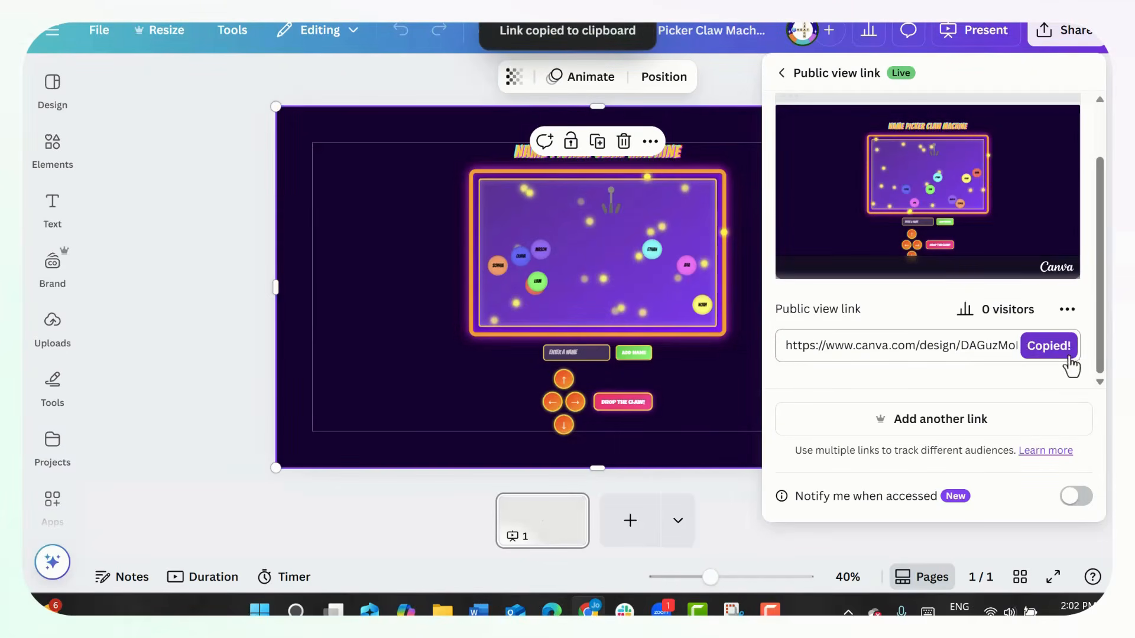
# - Open the copied public view link in a new browser tab
pyautogui.hotkey('ctrl', 't')
pyautogui.hotkey('ctrl', 'v')
pyautogui.press('Return')
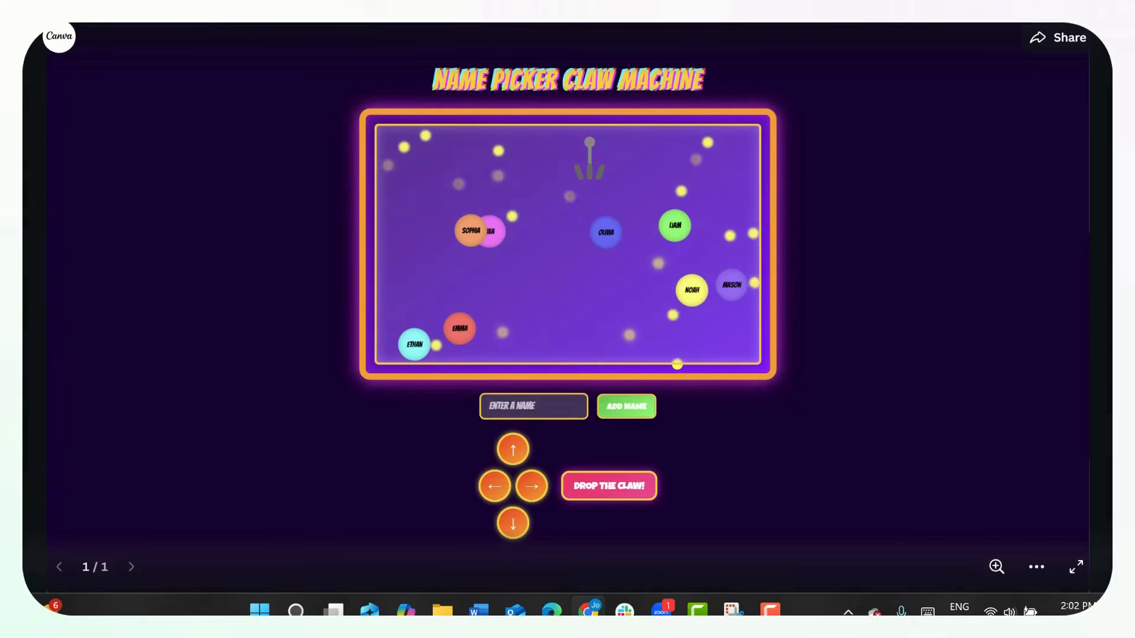
# - Test the shared claw machine by adding a student's name and moving the claw down and right
pyautogui.click(517, 406)
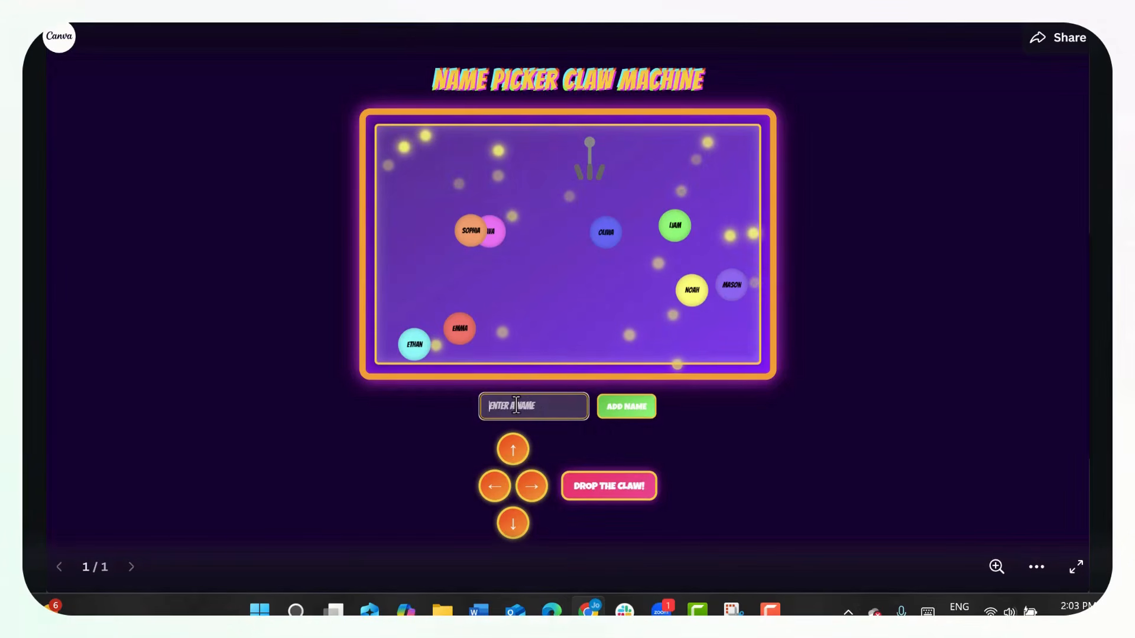
pyautogui.write('Ava')
pyautogui.click(620, 416)
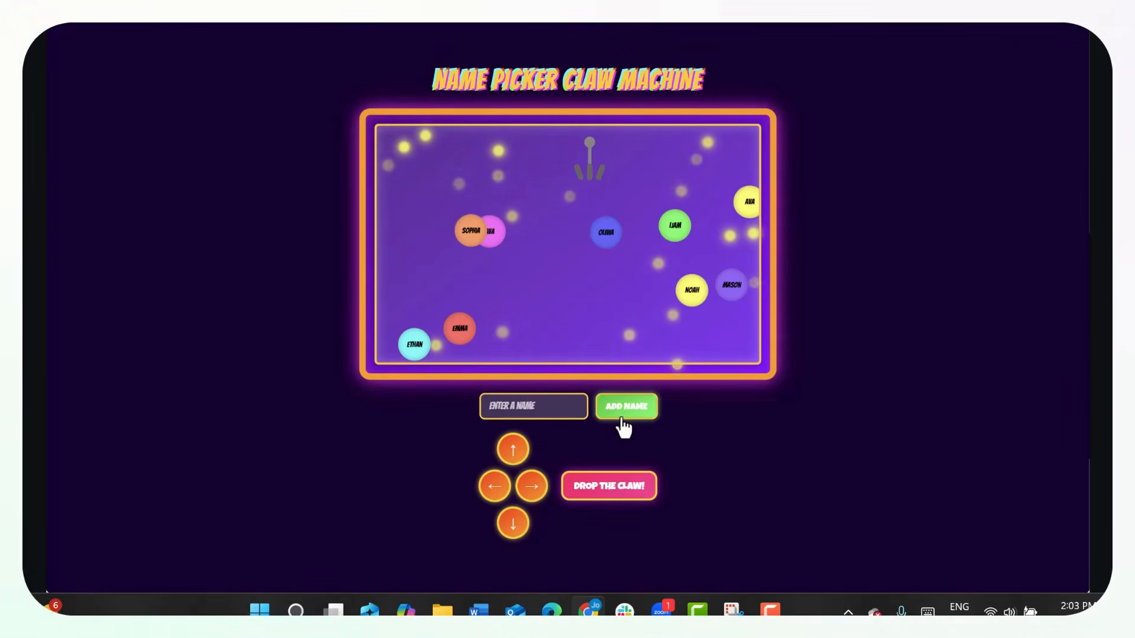
pyautogui.click(513, 523)
pyautogui.click(543, 492)
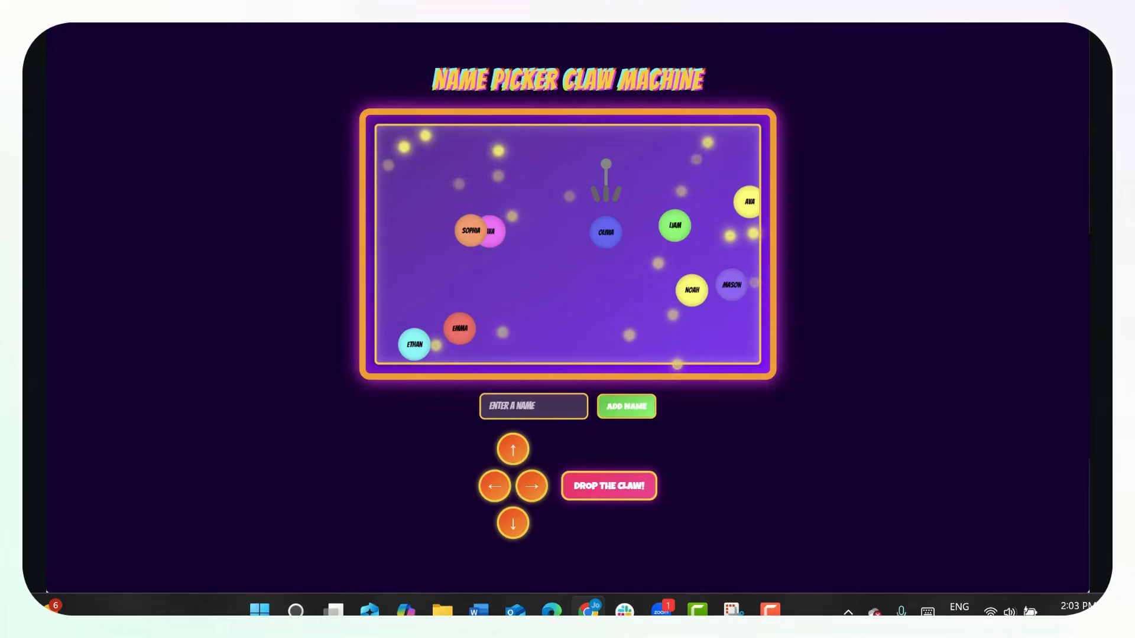
# - Return to the claw machine presentation in the editor and search the available apps for "QR"
pyautogui.hotkey('ctrl', 'shift', 'Tab')
pyautogui.click(171, 236)
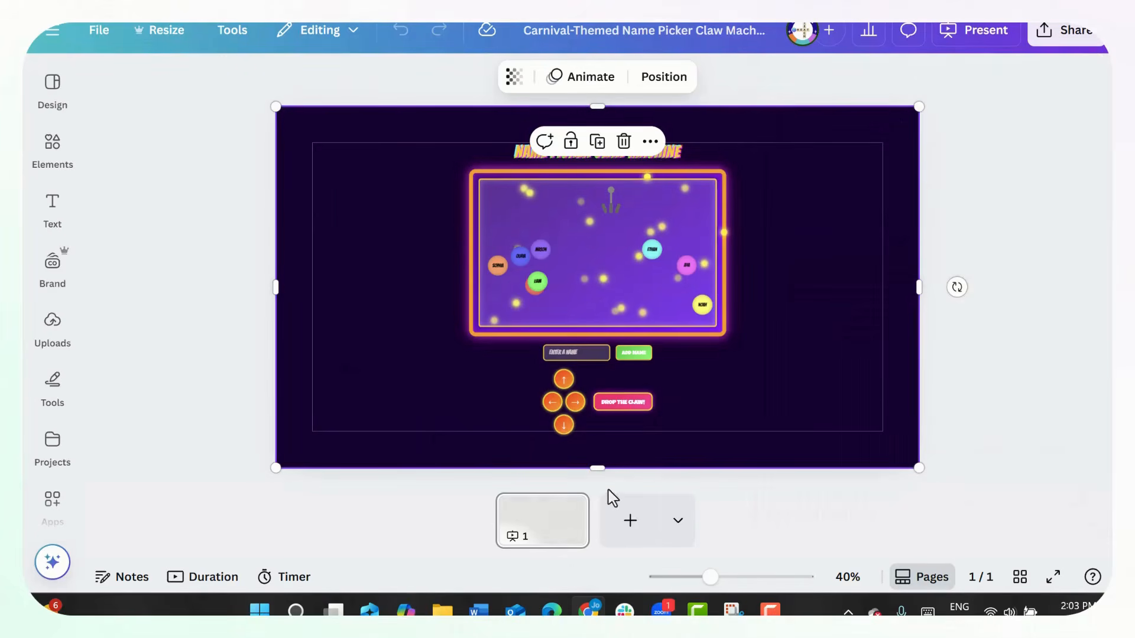
pyautogui.click(52, 263)
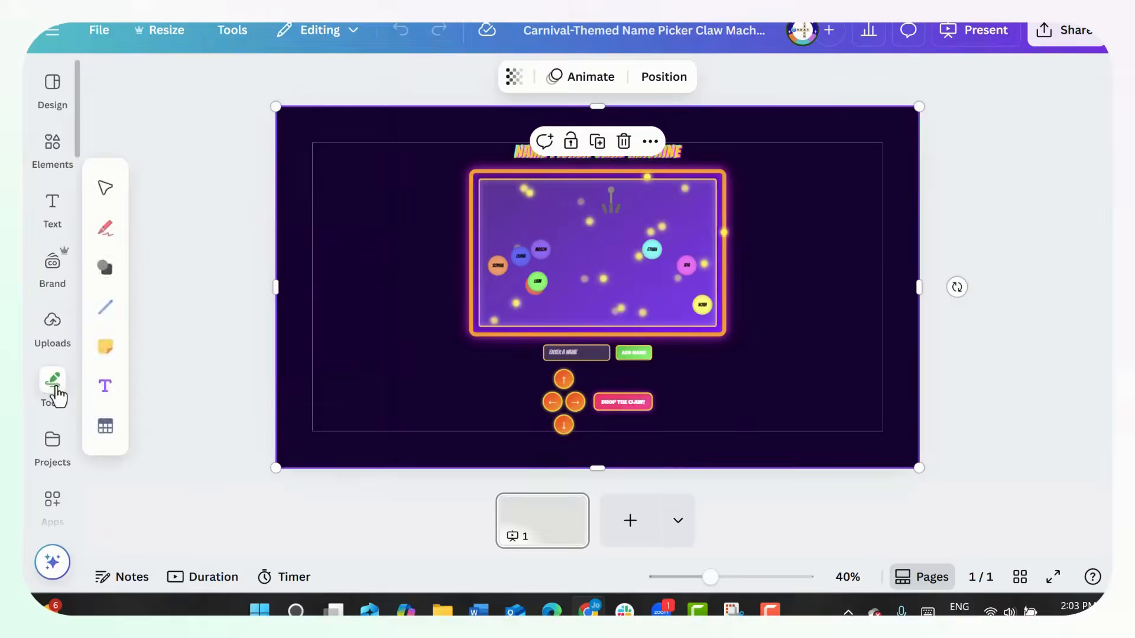
pyautogui.scroll(-3, 57, 395)
pyautogui.click(52, 352)
pyautogui.click(242, 82)
pyautogui.write('QR')
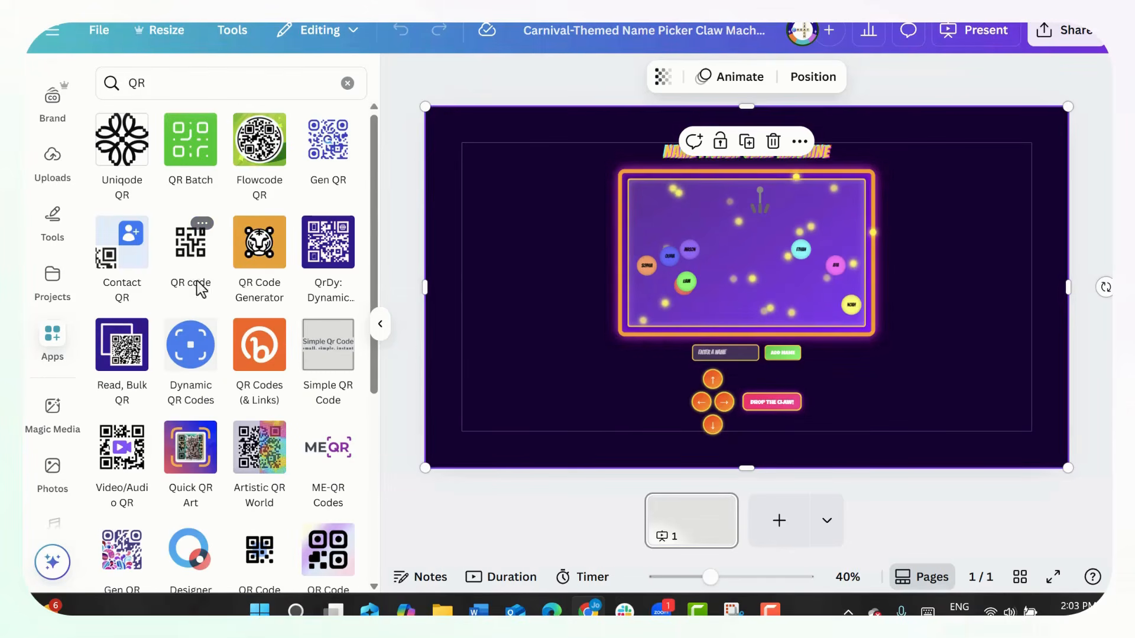
# - Generate a QR code from the copied public view link with the QR code app and place it beside the claw machine
pyautogui.click(192, 262)
pyautogui.click(204, 200)
pyautogui.hotkey('ctrl', 'v')
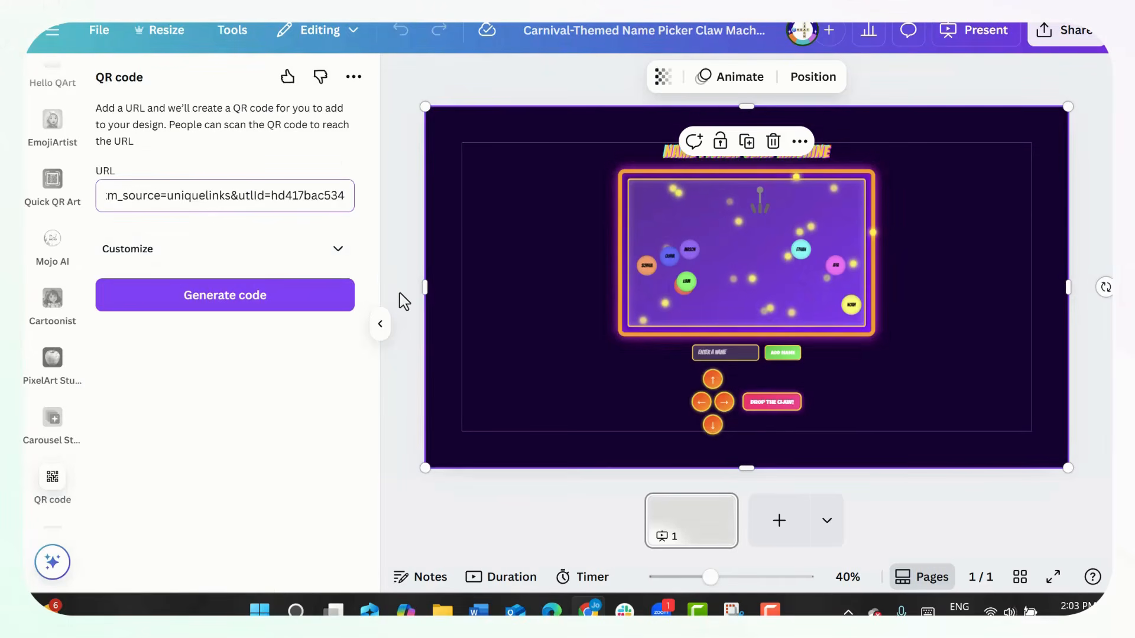
pyautogui.click(295, 295)
pyautogui.moveTo(739, 319); pyautogui.dragTo(522, 290)
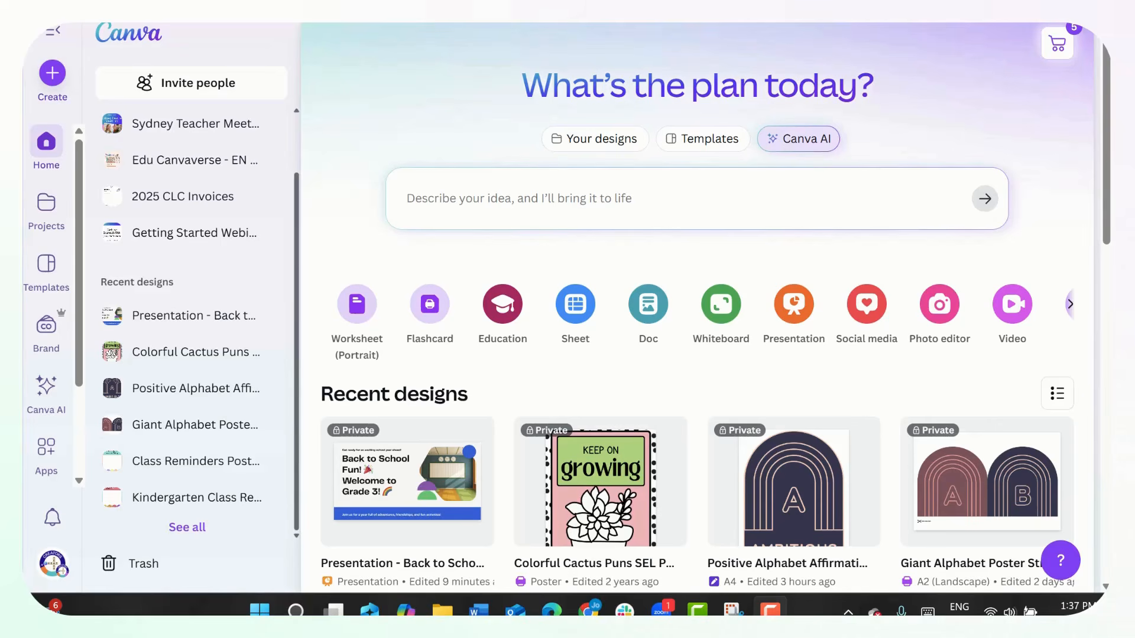
# - Create a new blank Presentation (16:9) design
pyautogui.click(50, 83)
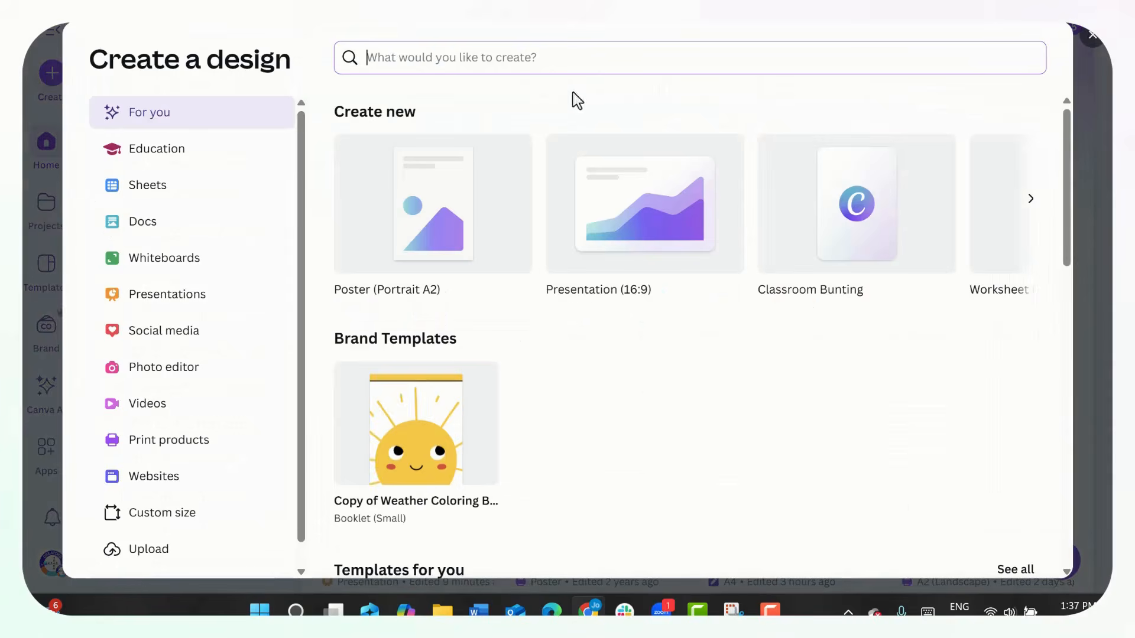
pyautogui.click(644, 240)
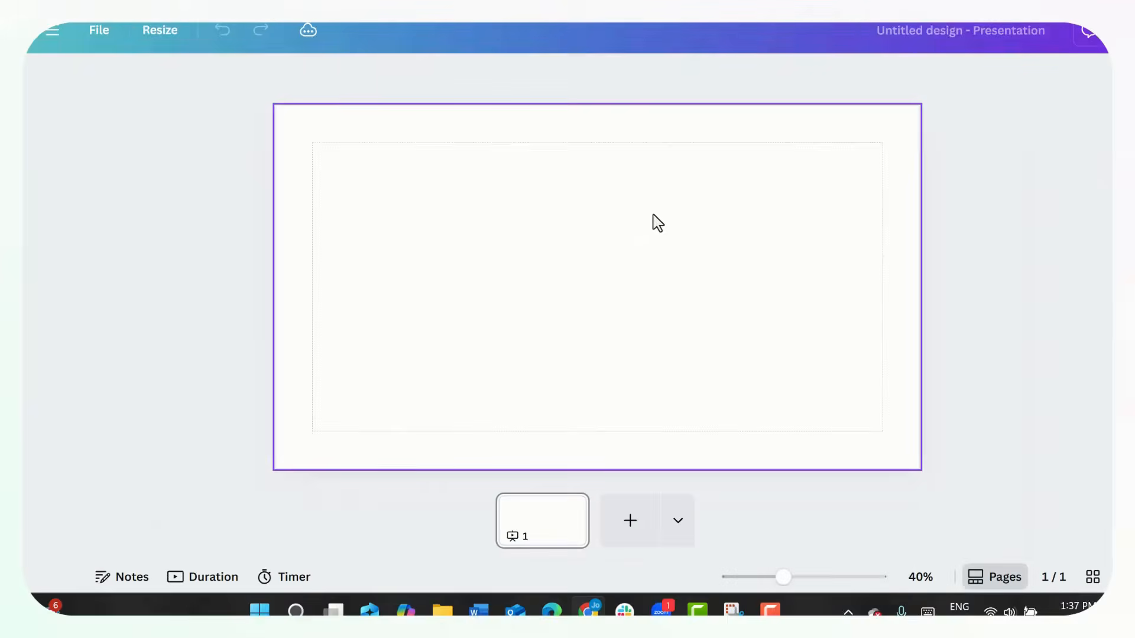
pyautogui.click(997, 224)
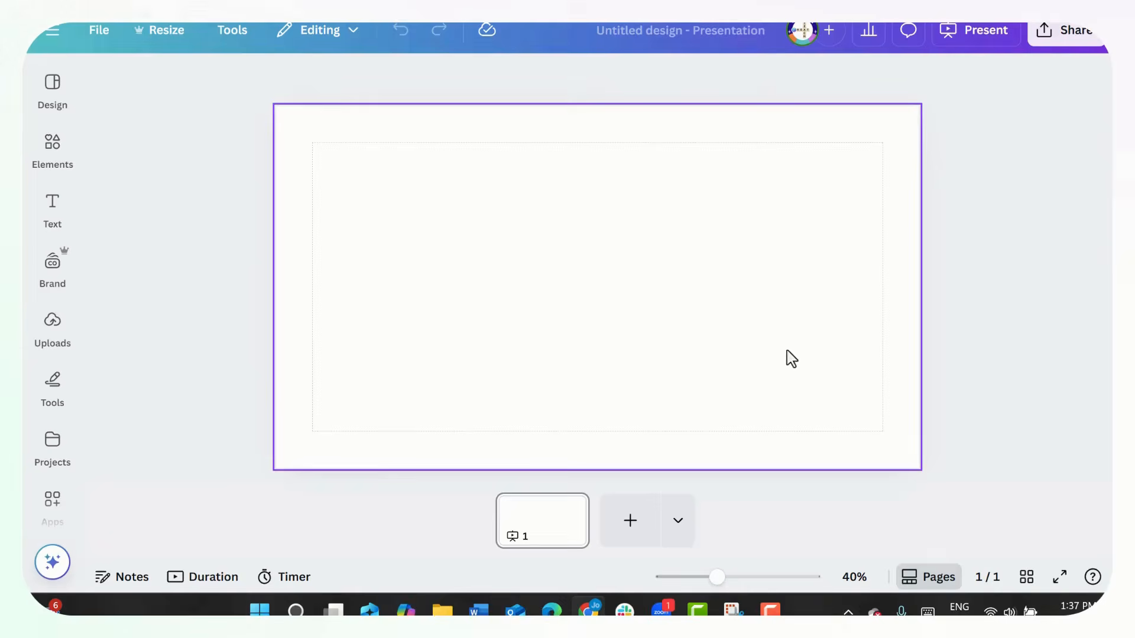
# - Add two blank pages to the presentation, check the page thumbnails view and return to page 1
pyautogui.click(628, 522)
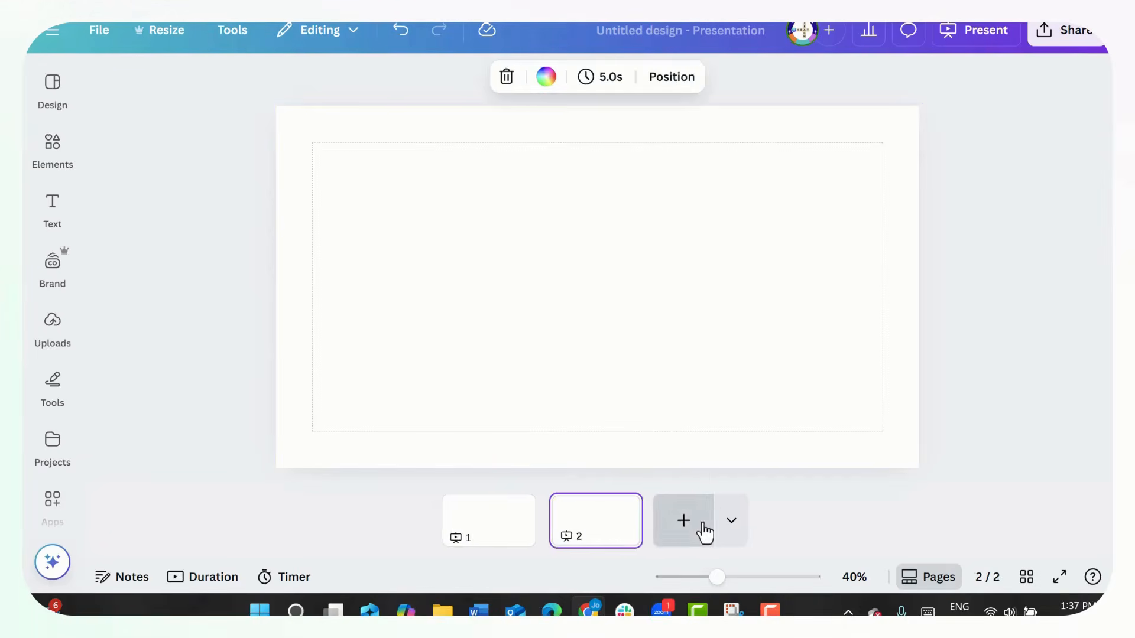
pyautogui.click(700, 523)
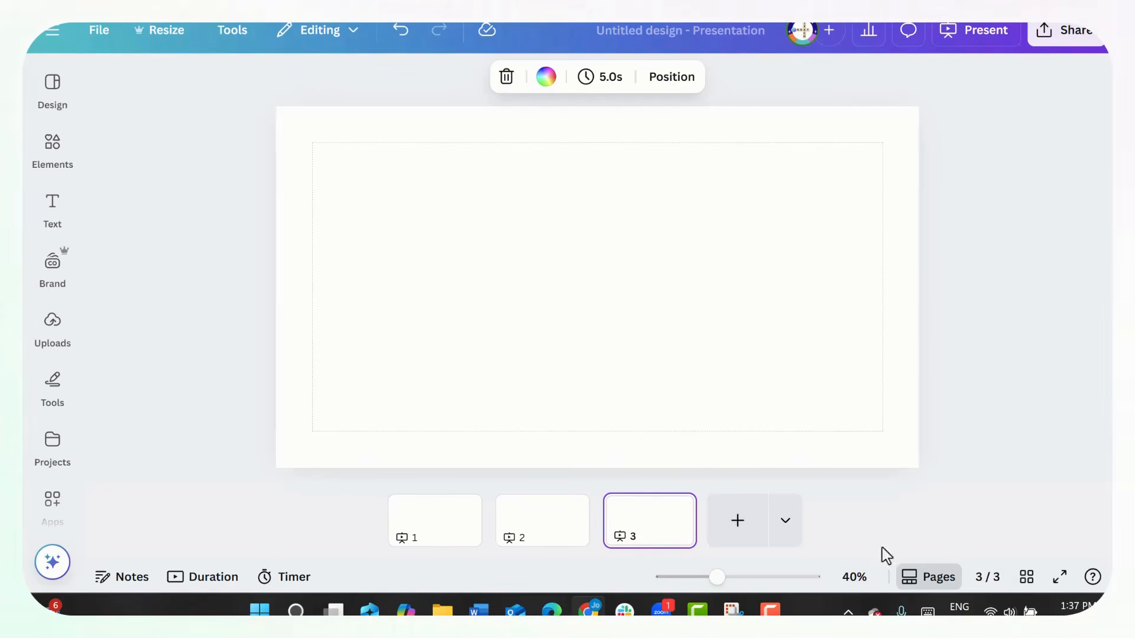
pyautogui.click(926, 582)
pyautogui.click(926, 582)
pyautogui.click(424, 530)
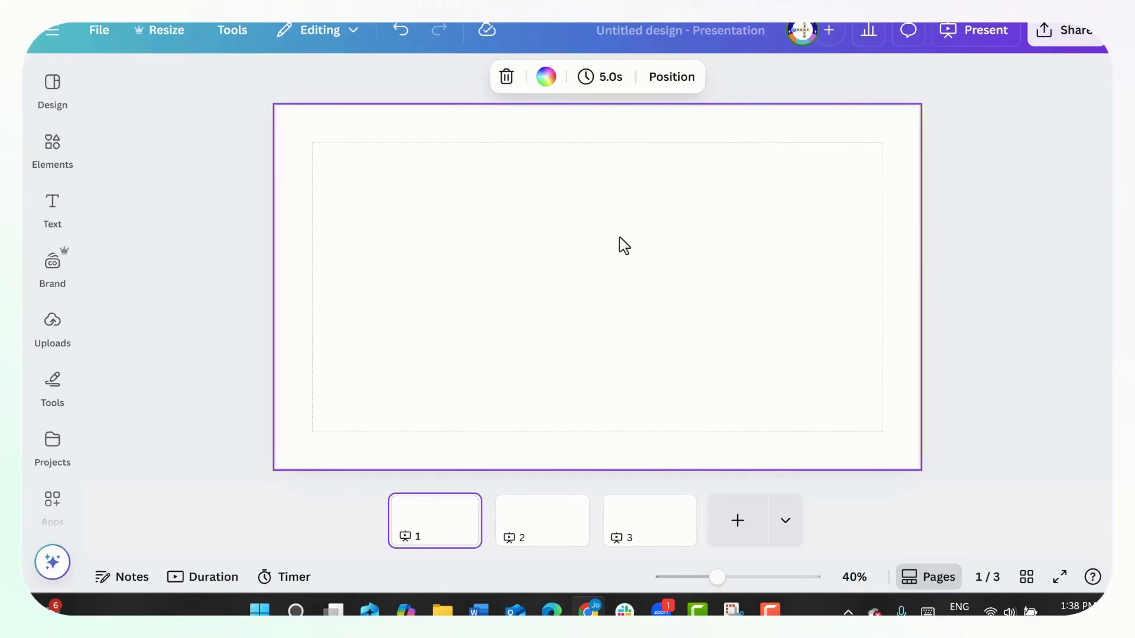
# - Add a text box to page 1 and deselect it
pyautogui.press('t')
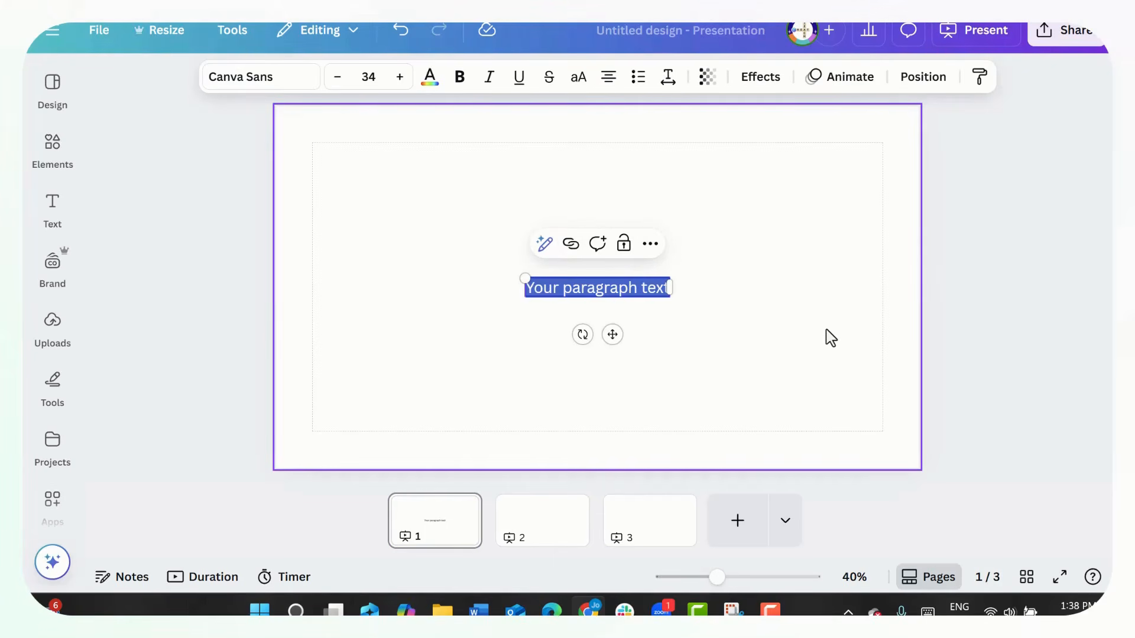
pyautogui.click(852, 339)
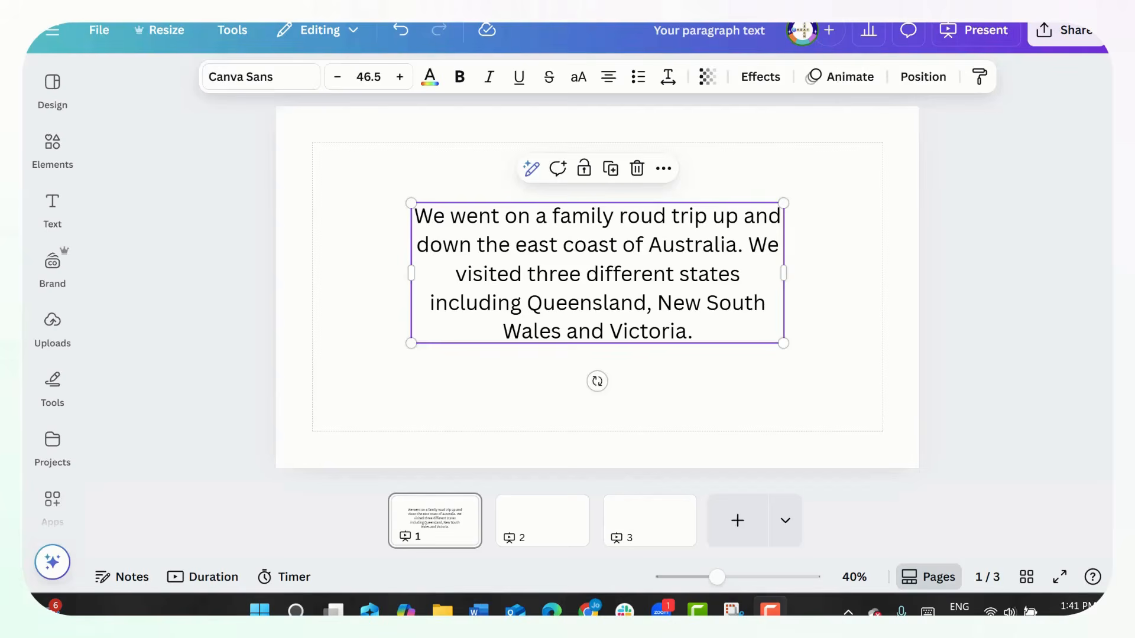
pyautogui.press('Escape')
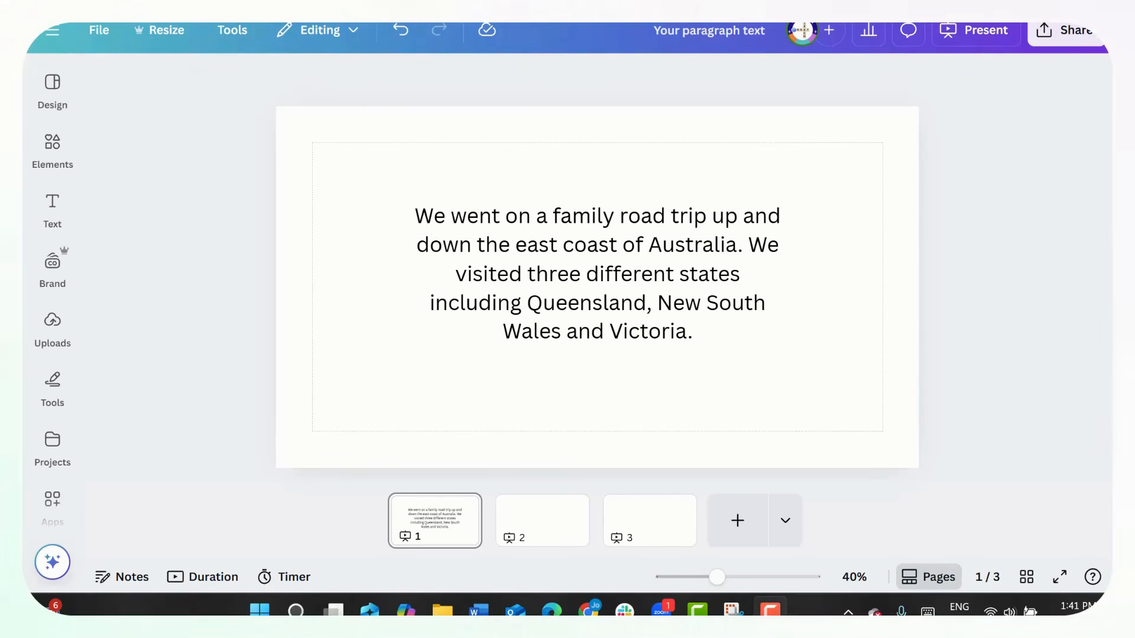
# - Generate a quiz with Magic Write from the paragraph about the family road trip
pyautogui.click(594, 302)
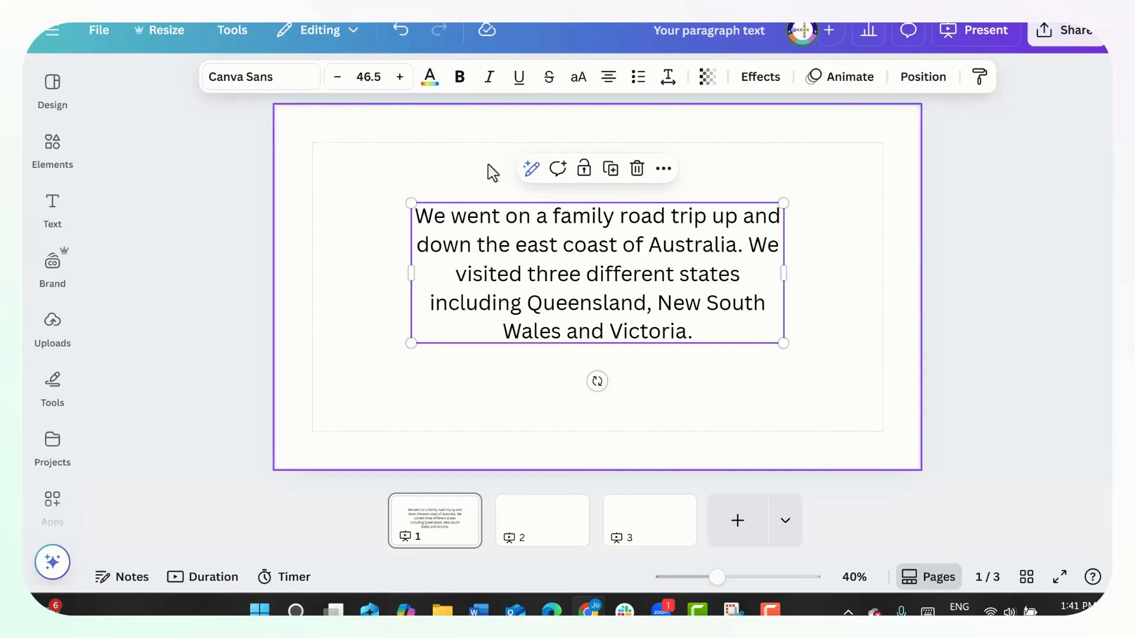
pyautogui.click(532, 169)
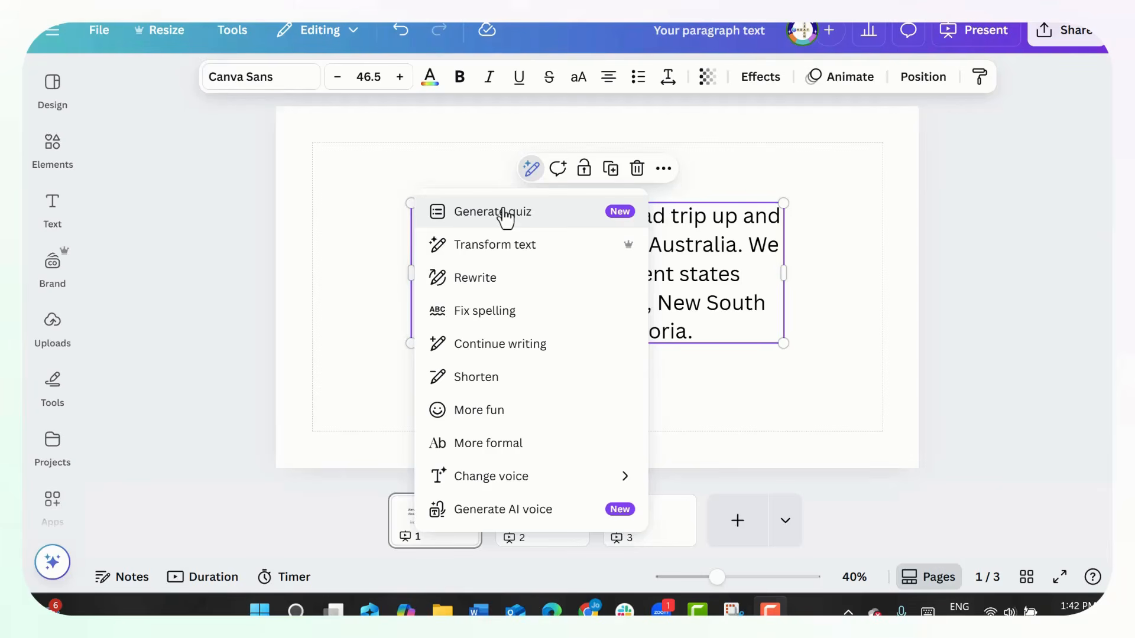
pyautogui.click(504, 214)
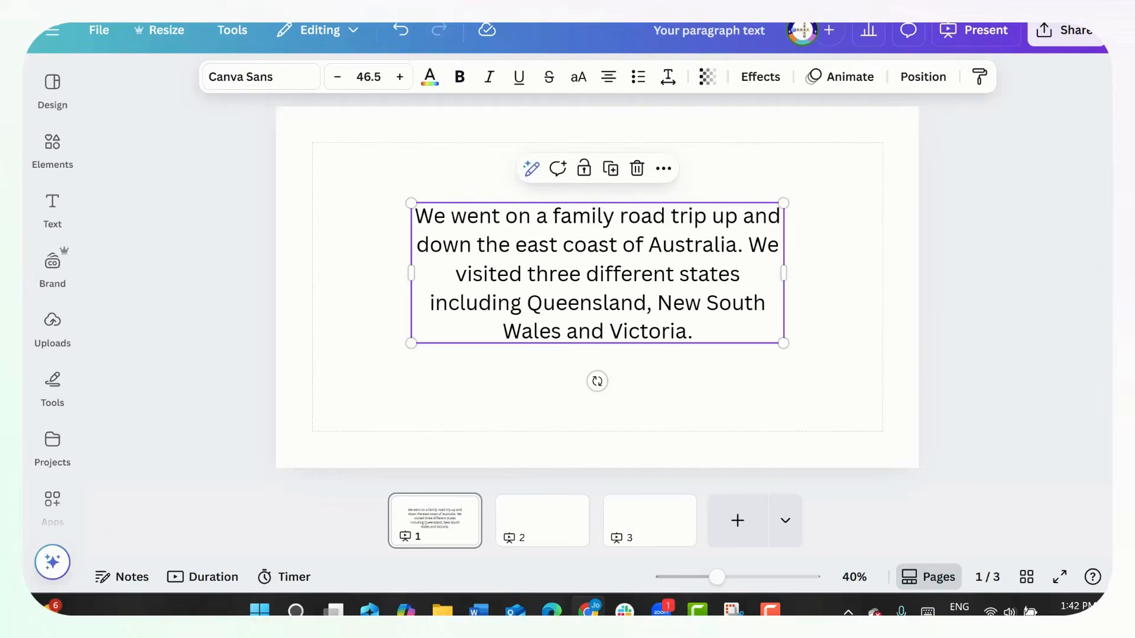
# - Arrange page 1 with the enlarged quiz card on the left and the road trip paragraph on the right
pyautogui.moveTo(571, 205); pyautogui.dragTo(343, 172)
pyautogui.moveTo(566, 237); pyautogui.dragTo(667, 232)
pyautogui.moveTo(324, 228); pyautogui.dragTo(325, 208)
pyautogui.moveTo(453, 342); pyautogui.dragTo(518, 431)
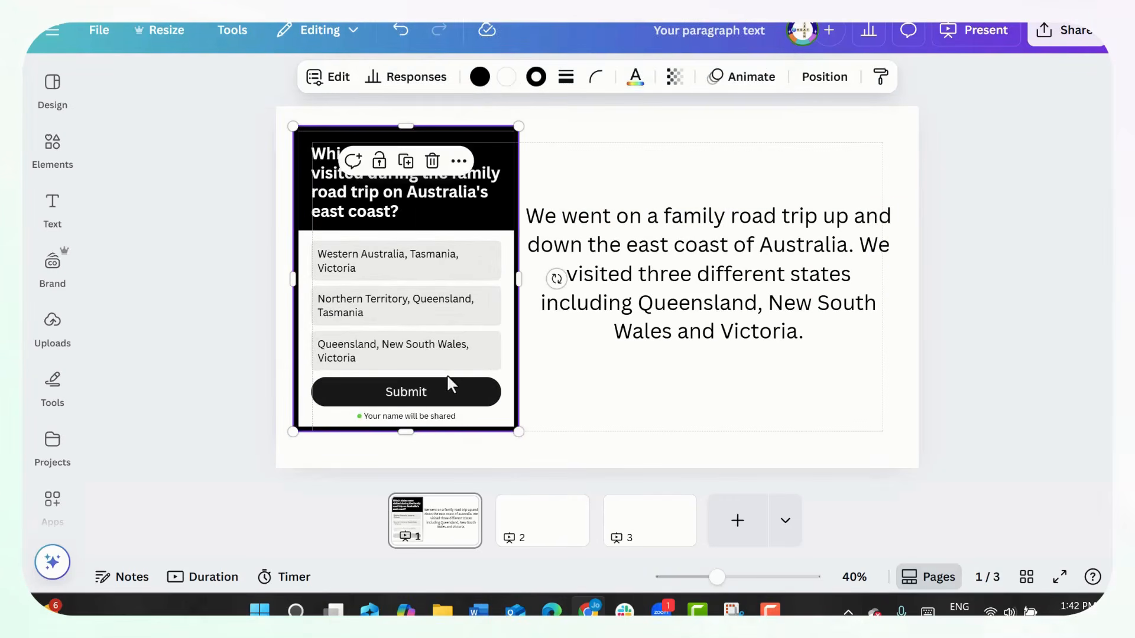
pyautogui.moveTo(452, 384); pyautogui.dragTo(435, 375)
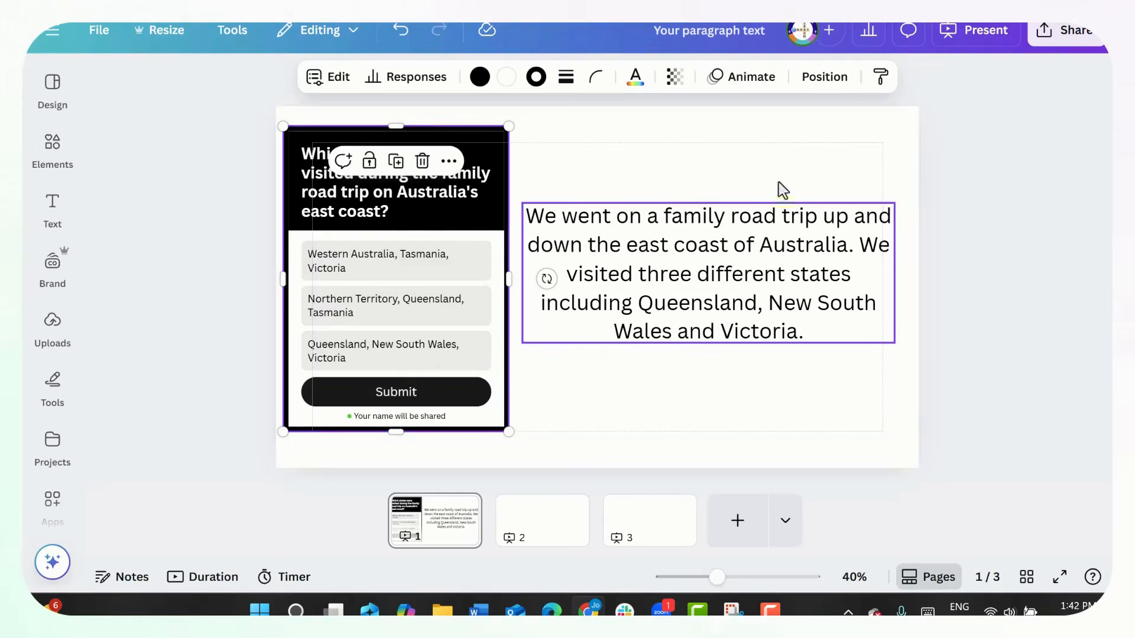
pyautogui.click(600, 409)
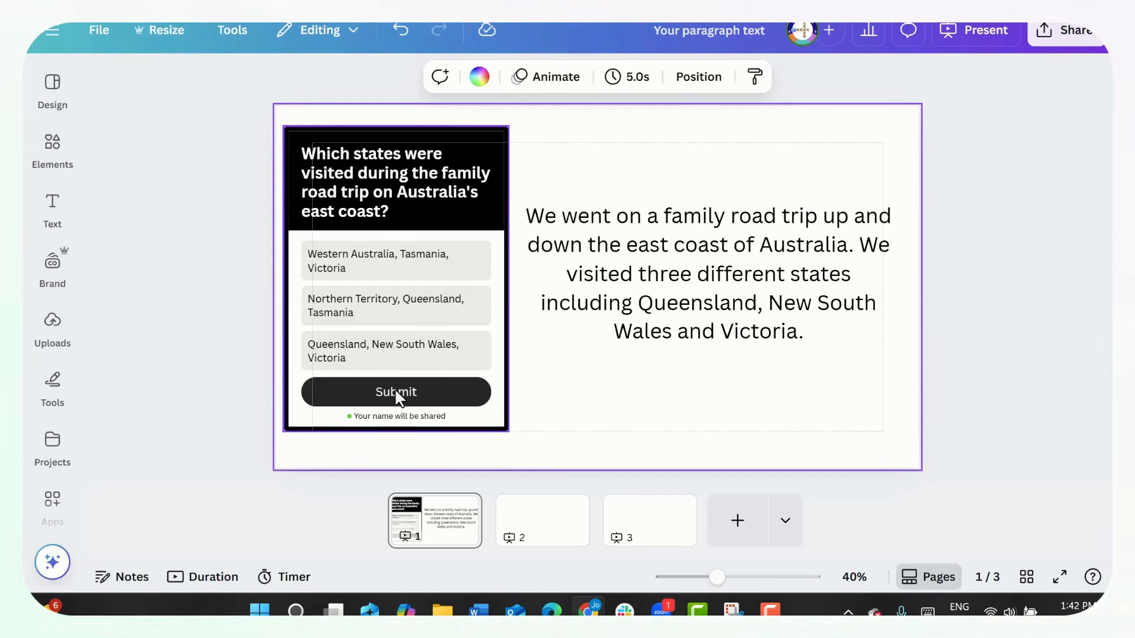
# - Create a public view link for the presentation containing the road trip quiz
pyautogui.click(1069, 43)
pyautogui.scroll(-1, 923, 434)
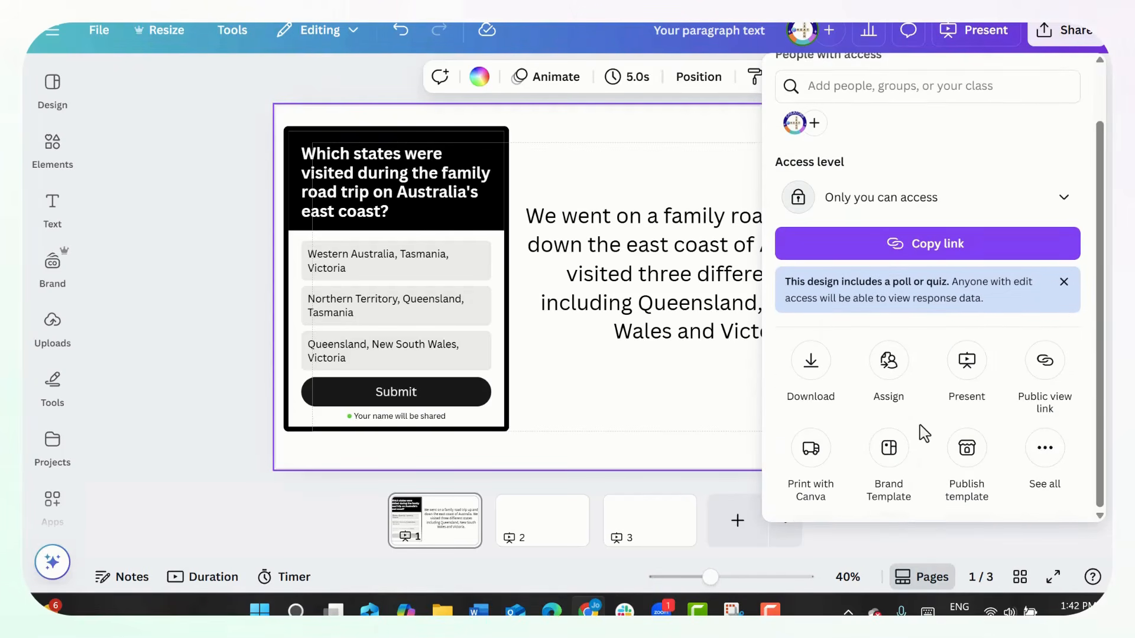
pyautogui.click(1044, 363)
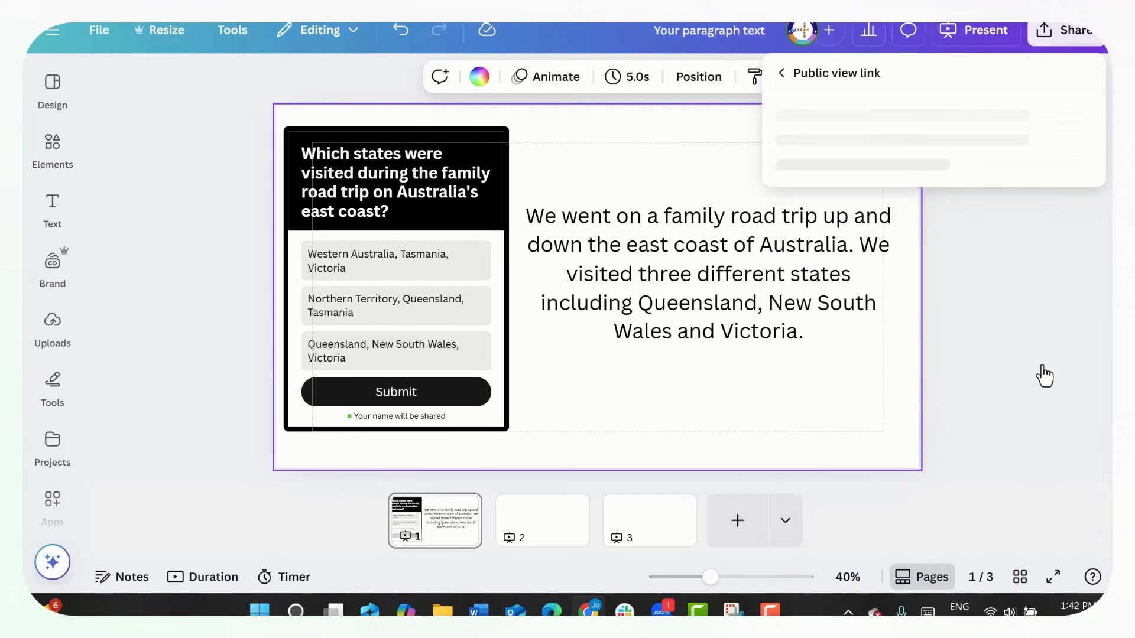
pyautogui.click(1041, 394)
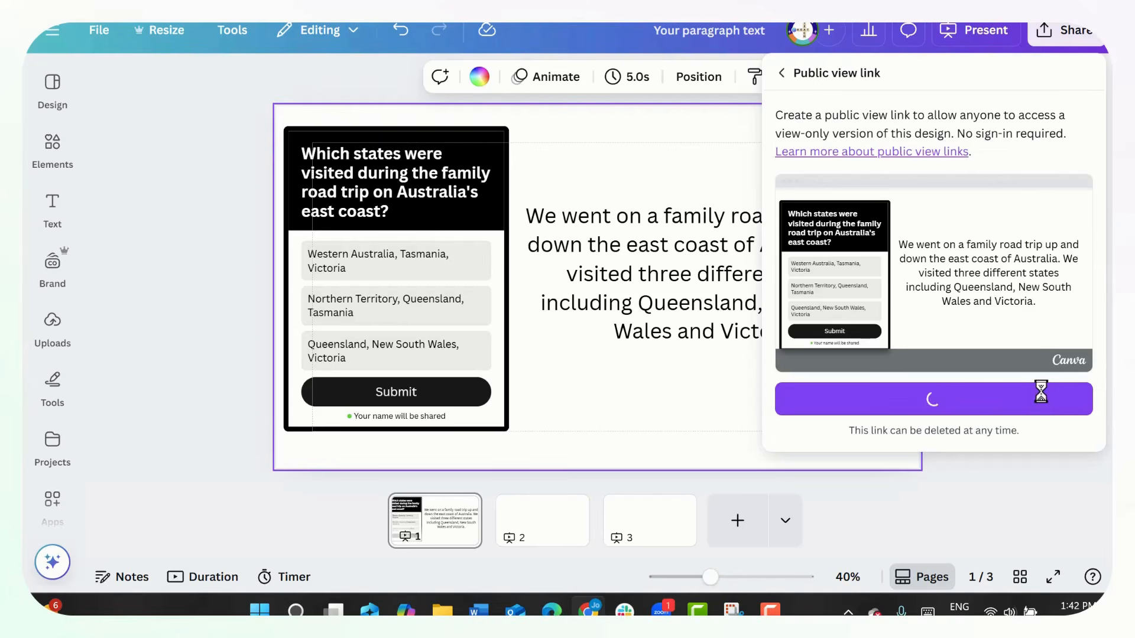
# - Open the copied public view link in a new browser tab and submit "Queensland, New South Wales, Victoria" as the quiz answer
pyautogui.click(1050, 346)
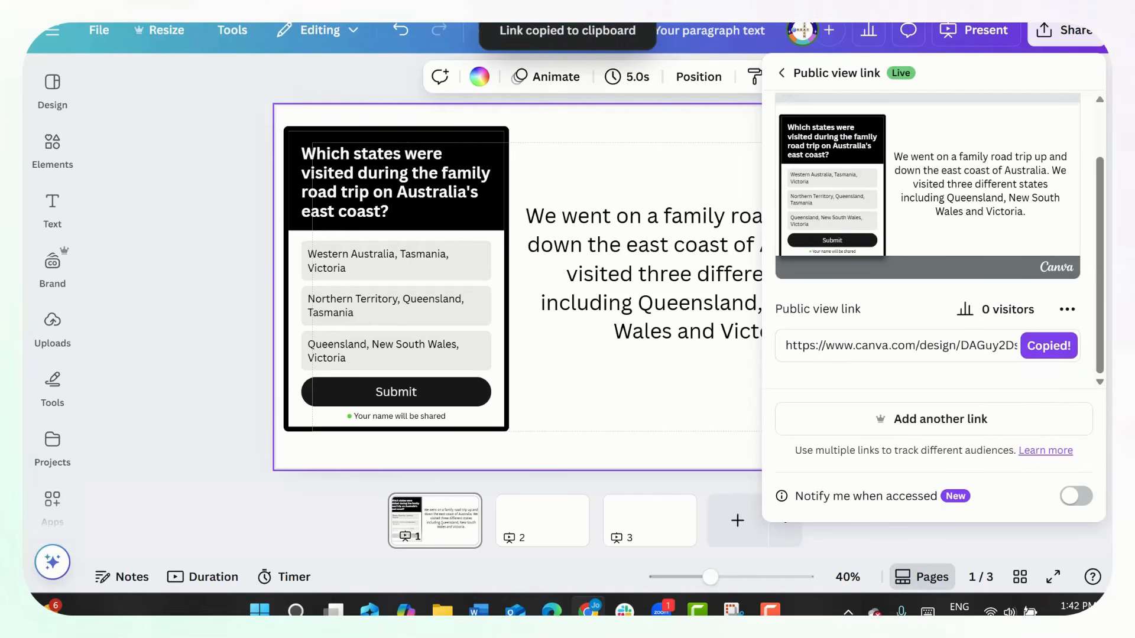
pyautogui.hotkey('ctrl', 't')
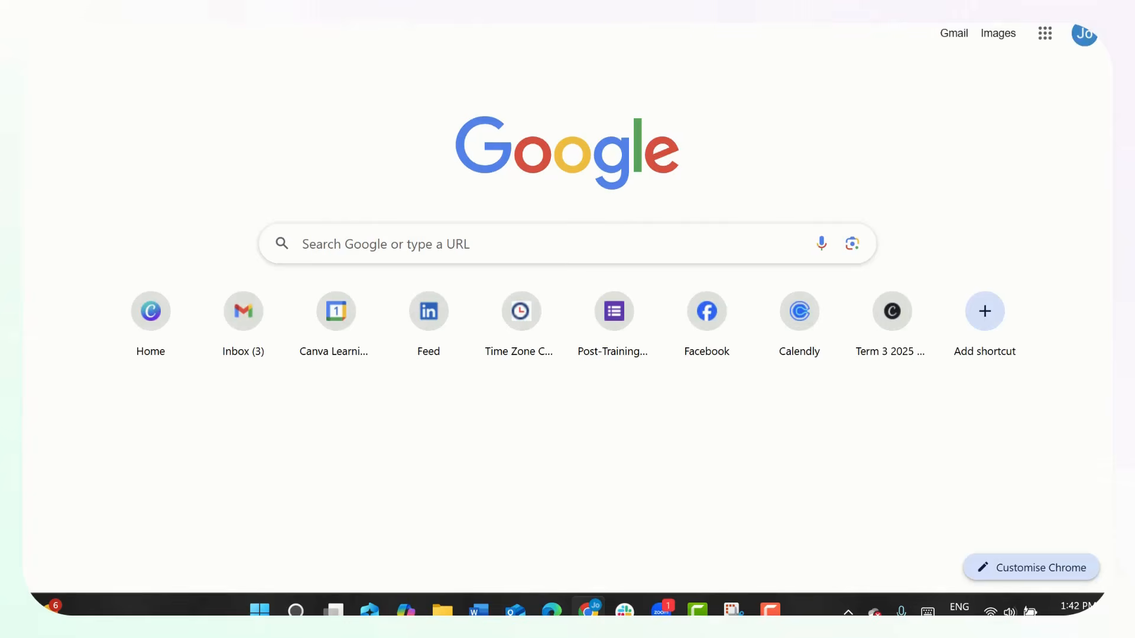
pyautogui.hotkey('ctrl', 'v')
pyautogui.press('Return')
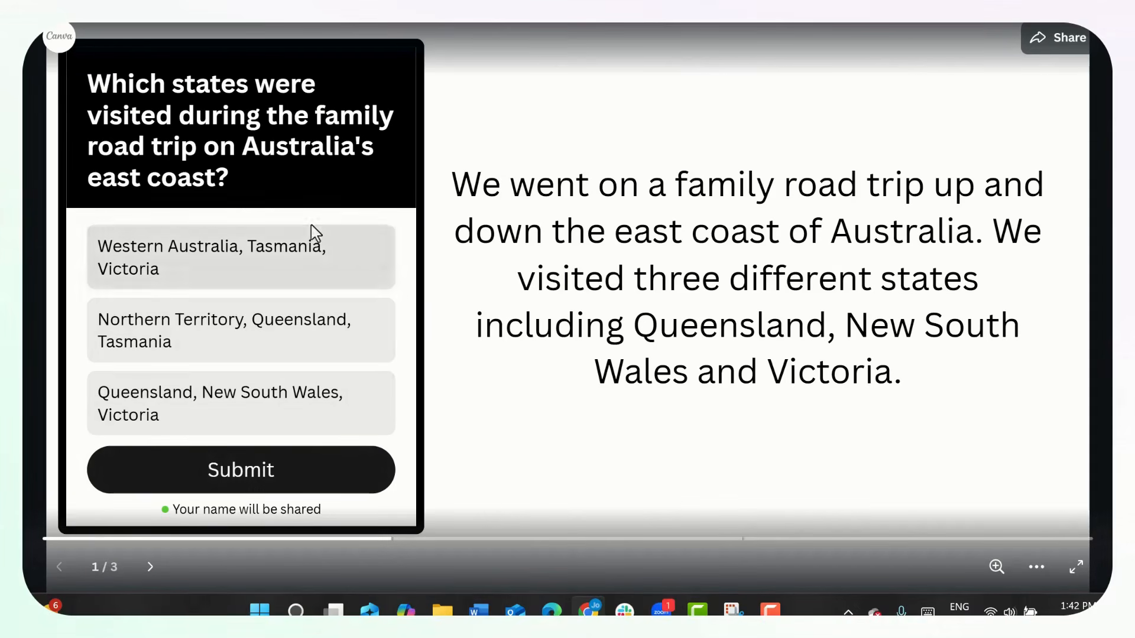
pyautogui.click(231, 391)
pyautogui.click(246, 464)
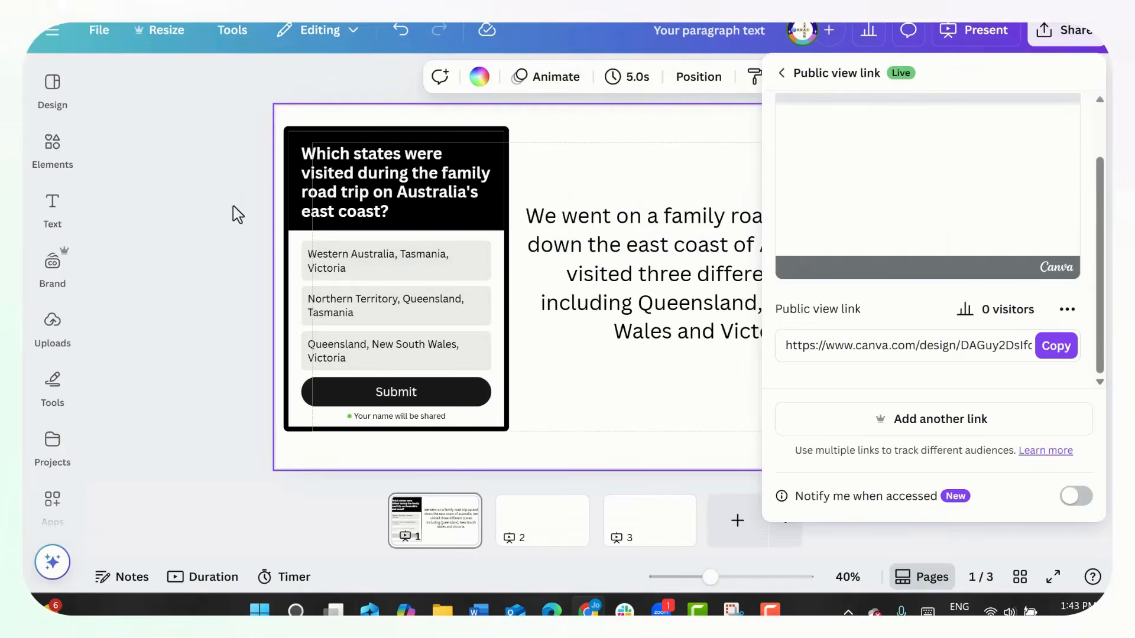
# - Return to the presentation editor and view the responses submitted to the road trip quiz
pyautogui.click(404, 186)
pyautogui.click(404, 188)
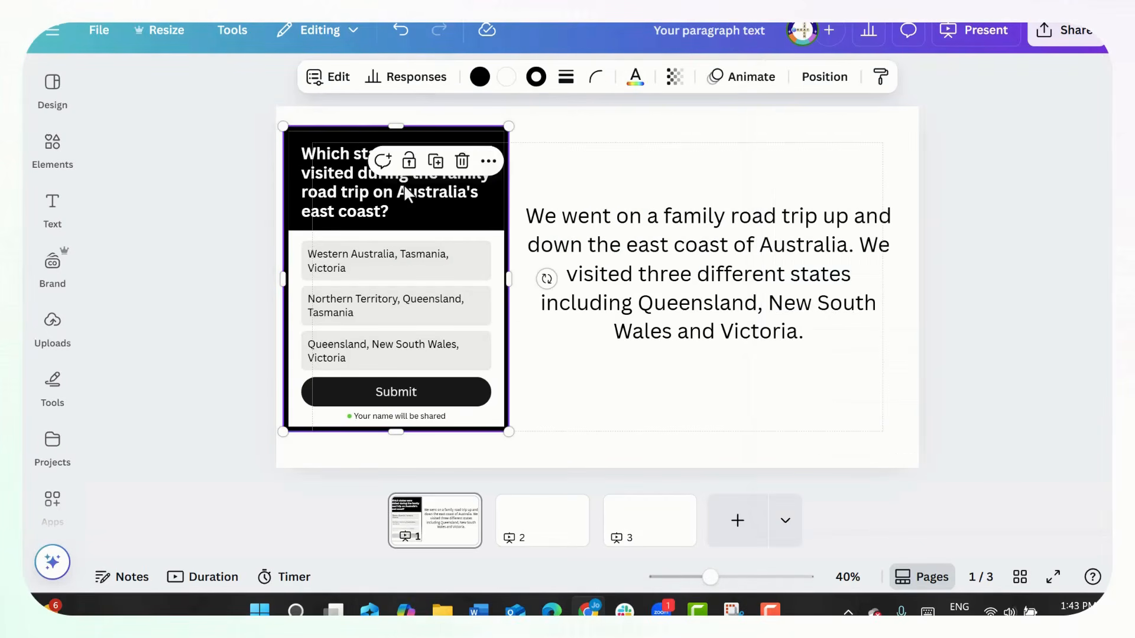
pyautogui.click(423, 79)
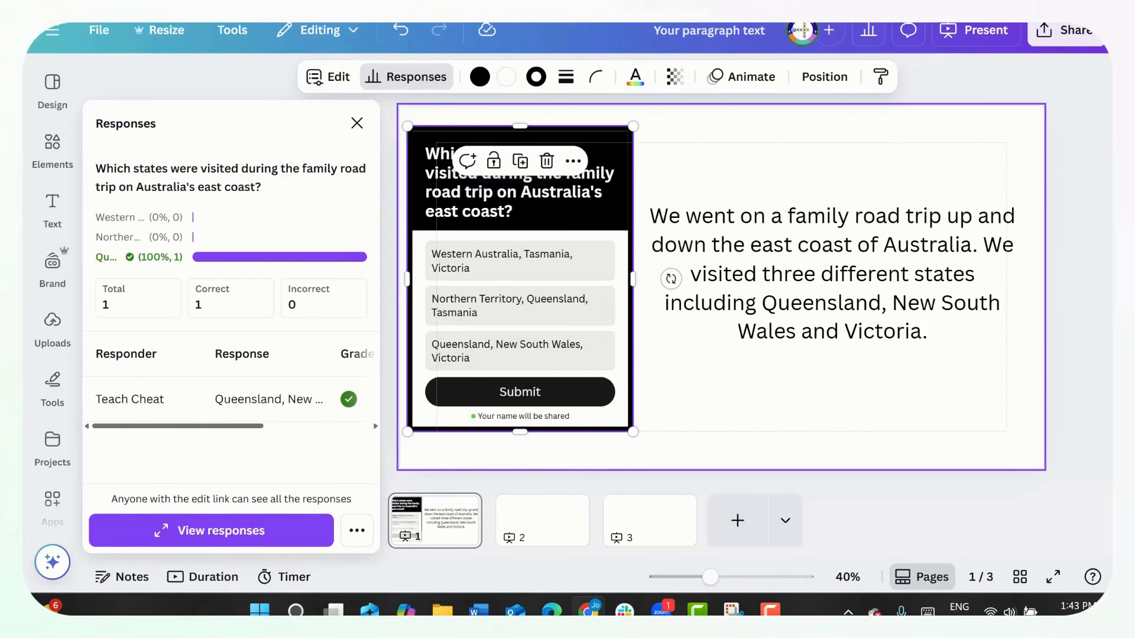
pyautogui.click(1036, 337)
# - Examine the Magic Write options available for the road trip paragraph
pyautogui.click(874, 313)
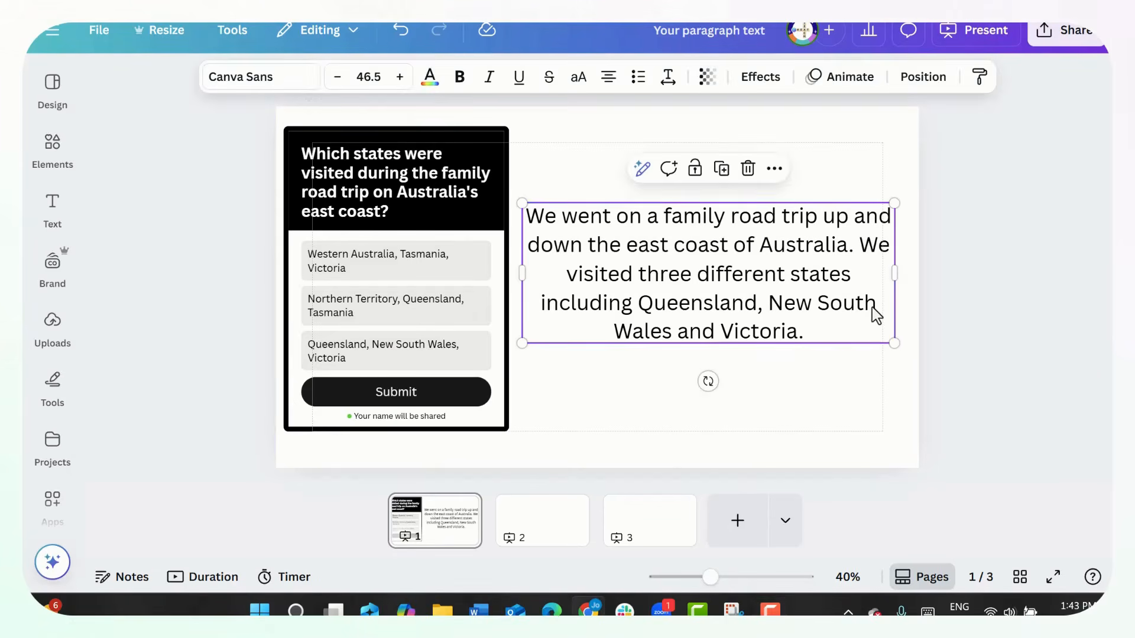
pyautogui.click(642, 171)
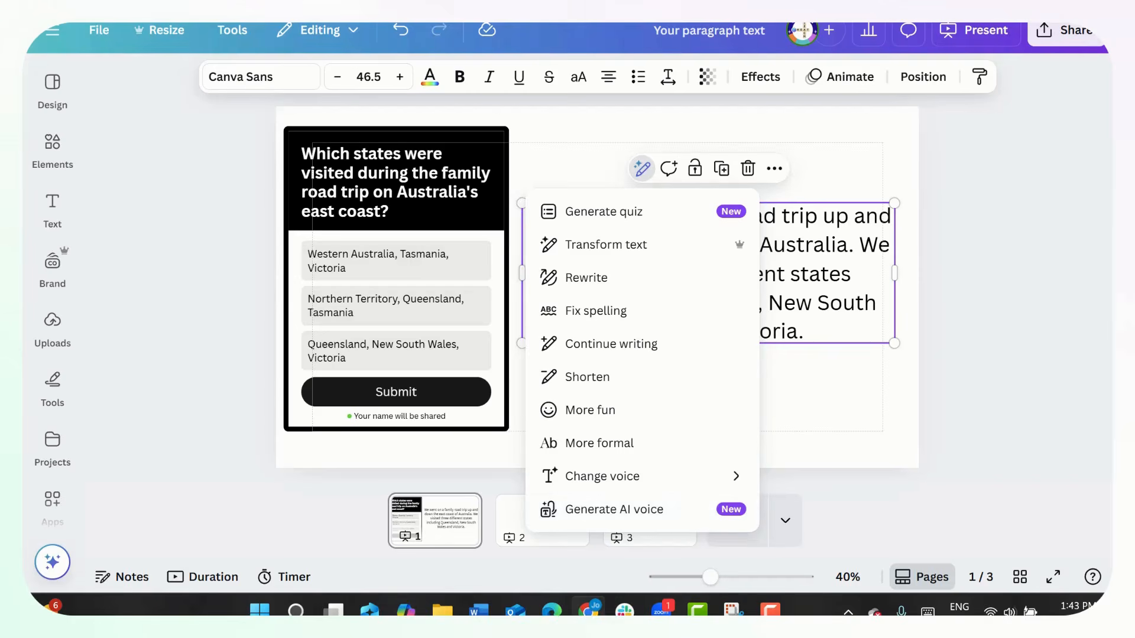
pyautogui.click(957, 464)
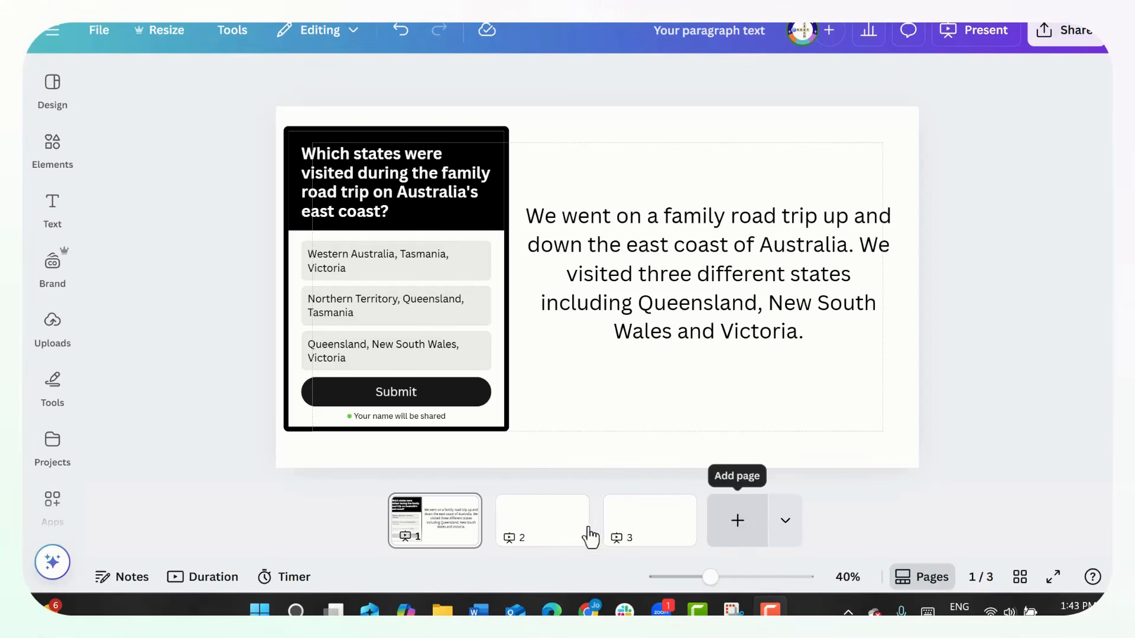
# - Go to blank page 2 and open the AI image generator to create a custom image
pyautogui.click(518, 532)
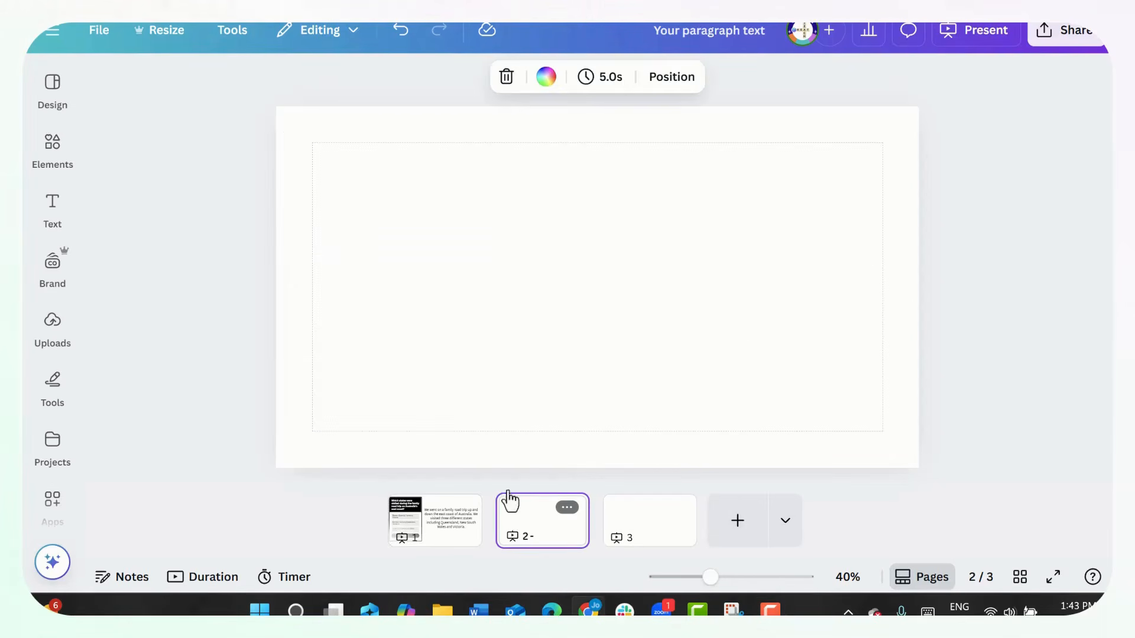
pyautogui.click(56, 83)
pyautogui.click(57, 229)
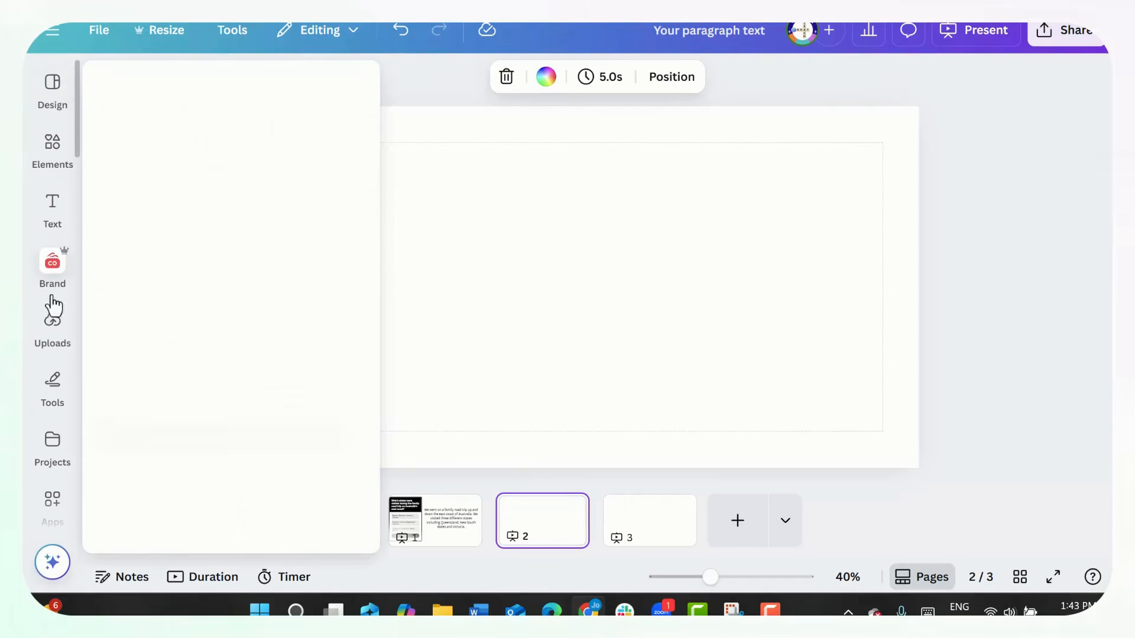
pyautogui.click(39, 127)
pyautogui.click(52, 150)
pyautogui.click(52, 155)
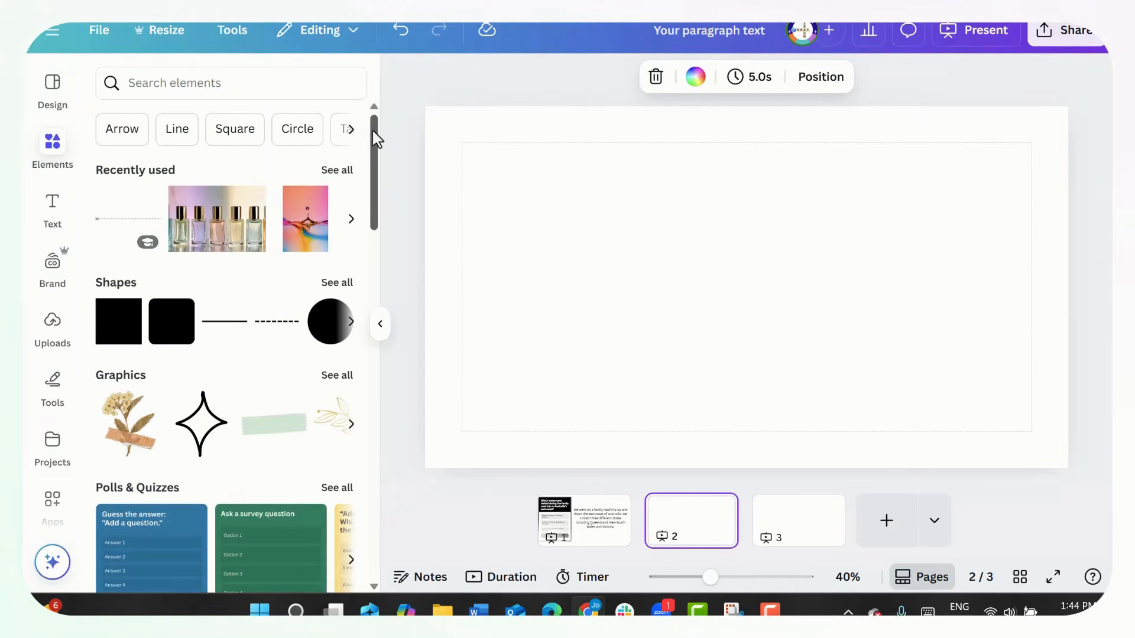
pyautogui.moveTo(377, 141); pyautogui.dragTo(359, 237)
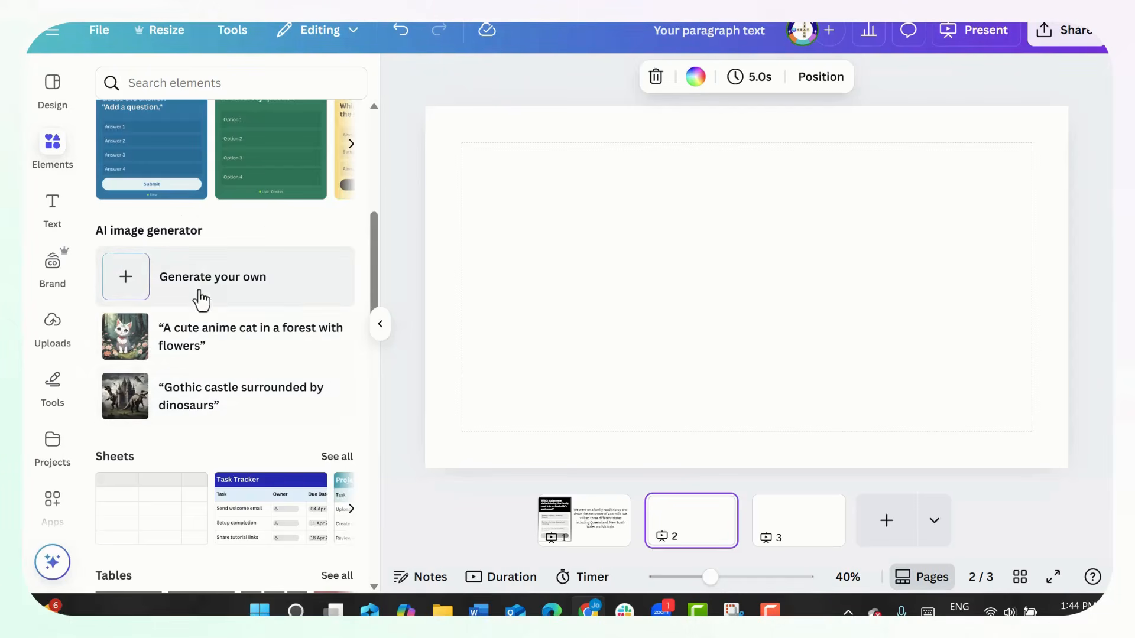
pyautogui.click(316, 295)
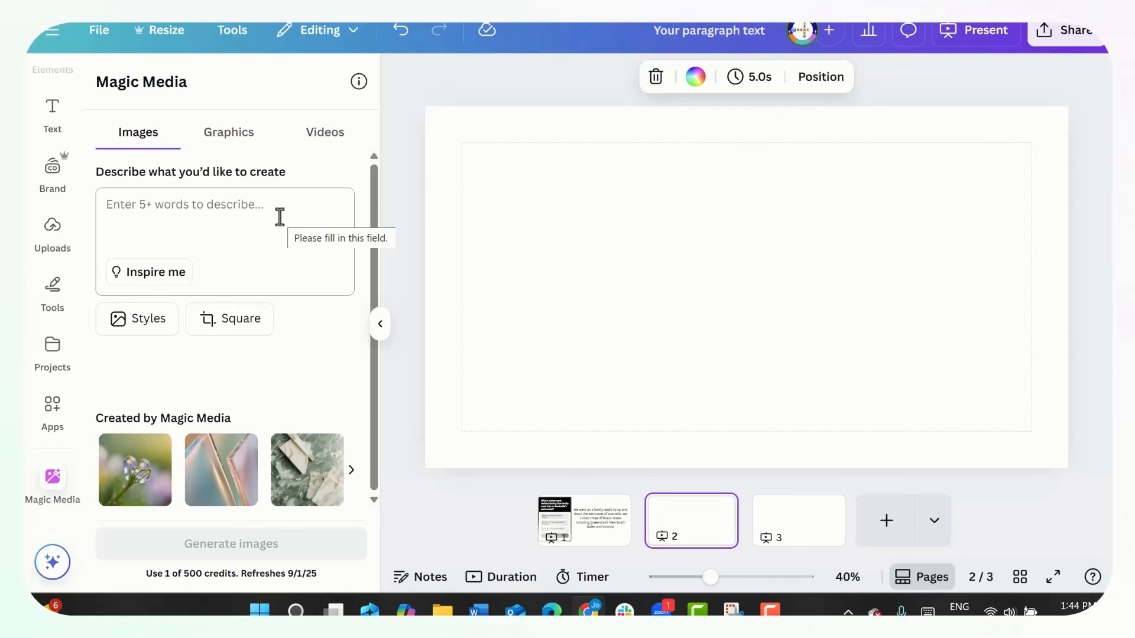
# - Examine the style and aspect ratio choices offered for Magic Media images
pyautogui.click(152, 332)
pyautogui.scroll(-5, 230, 305)
pyautogui.scroll(5, 229, 302)
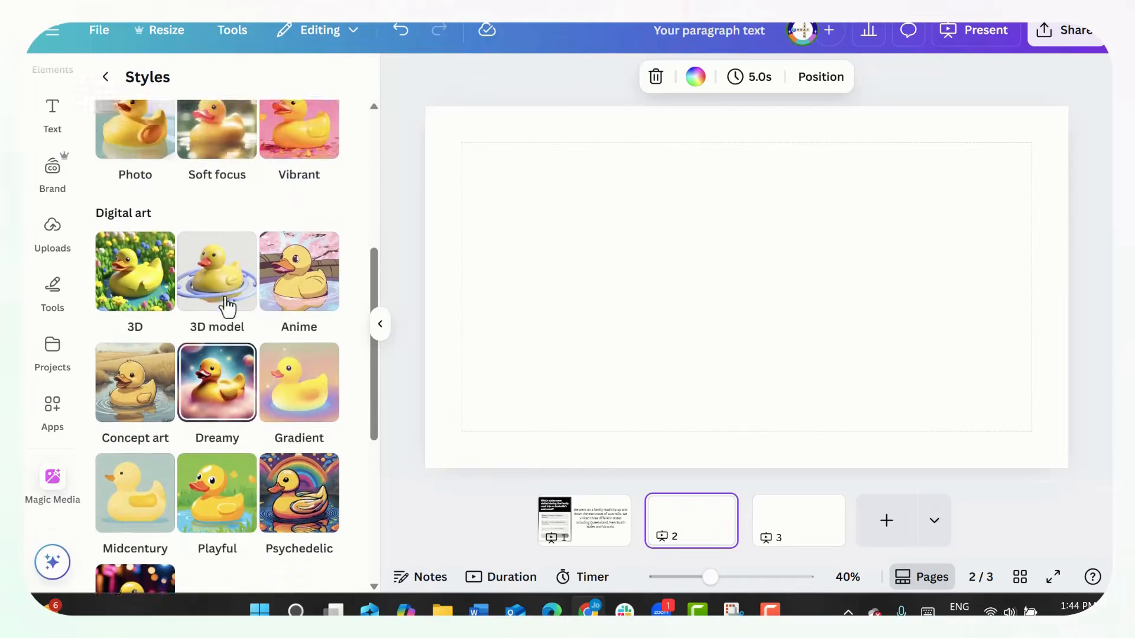
pyautogui.click(106, 78)
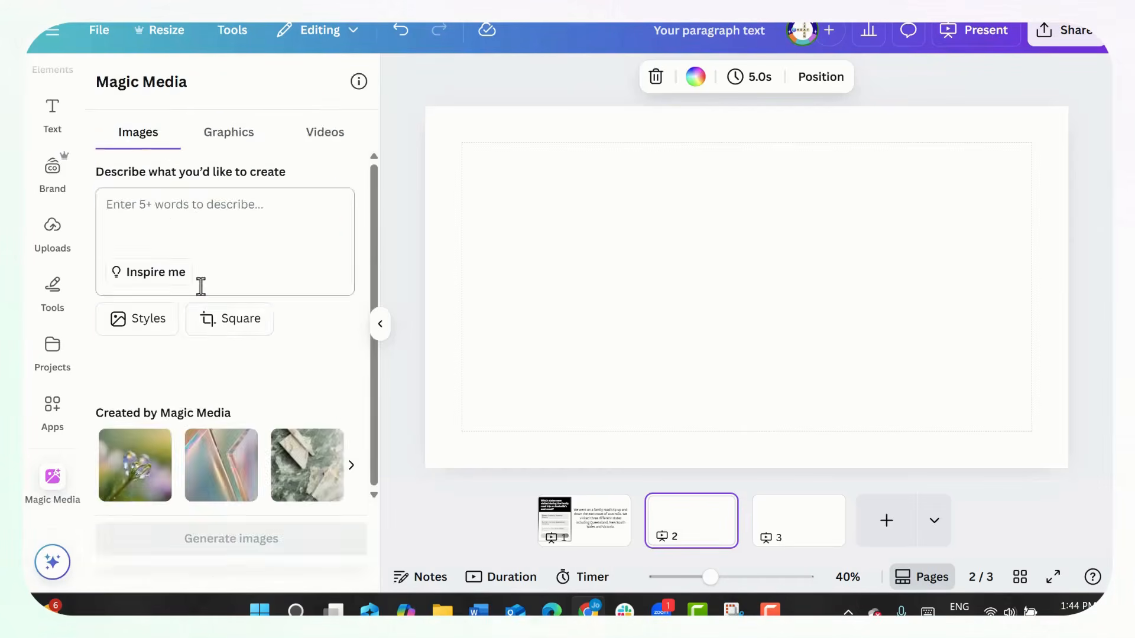
pyautogui.click(223, 327)
pyautogui.click(99, 77)
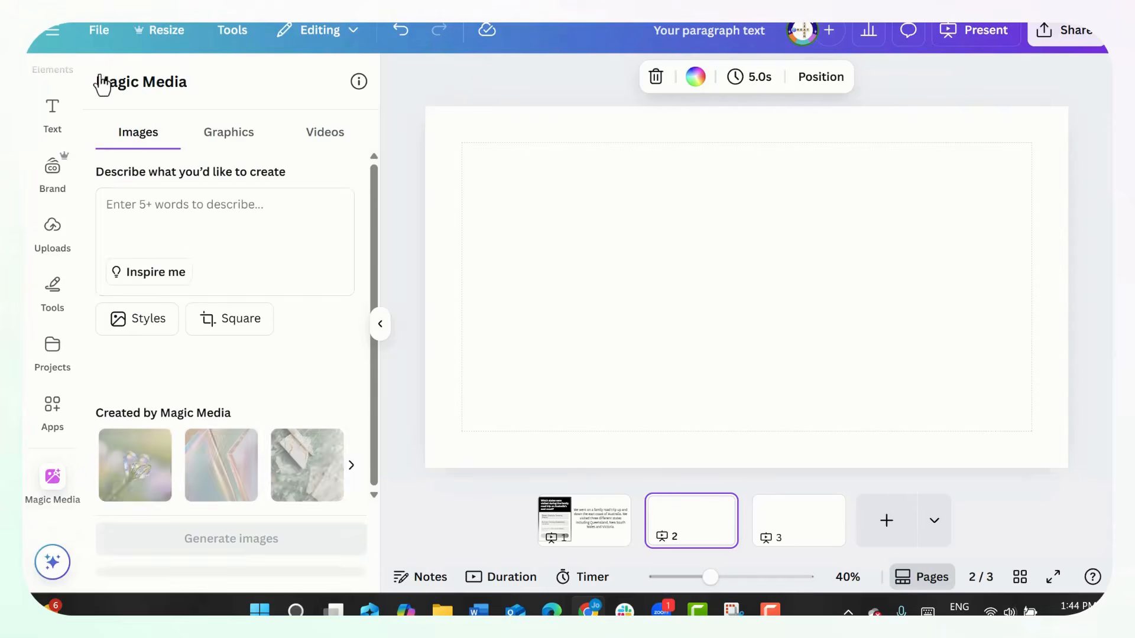
# - Generate Magic Media images from the prompt "Create a seahorse out of purple, blue and green jello."
pyautogui.click(193, 235)
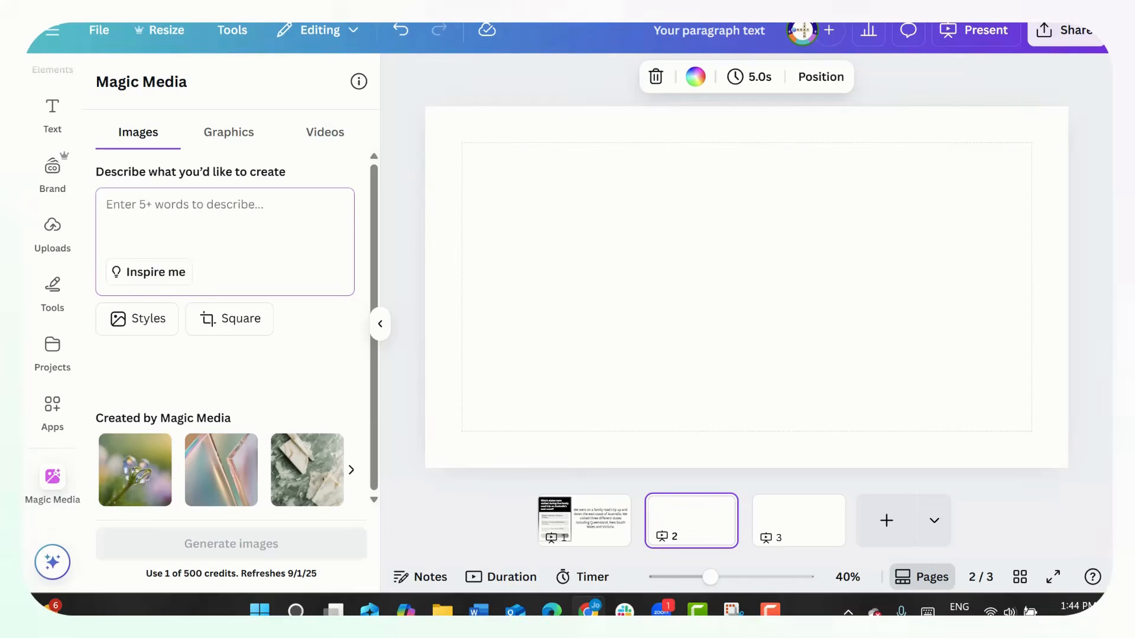
pyautogui.hotkey('ctrl', 'v')
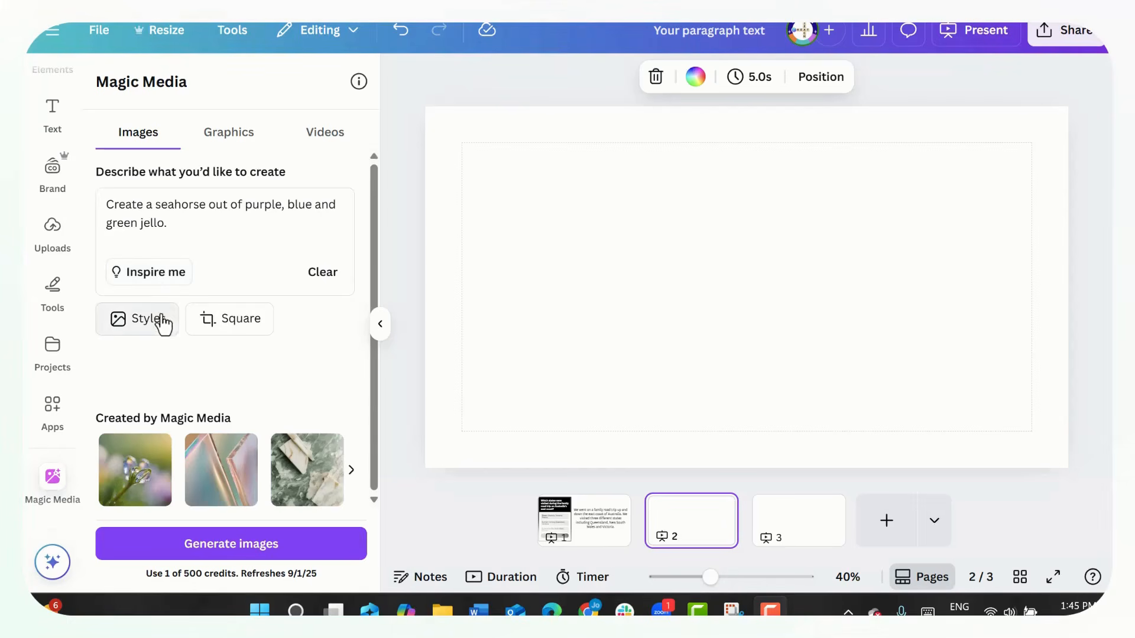
pyautogui.click(247, 550)
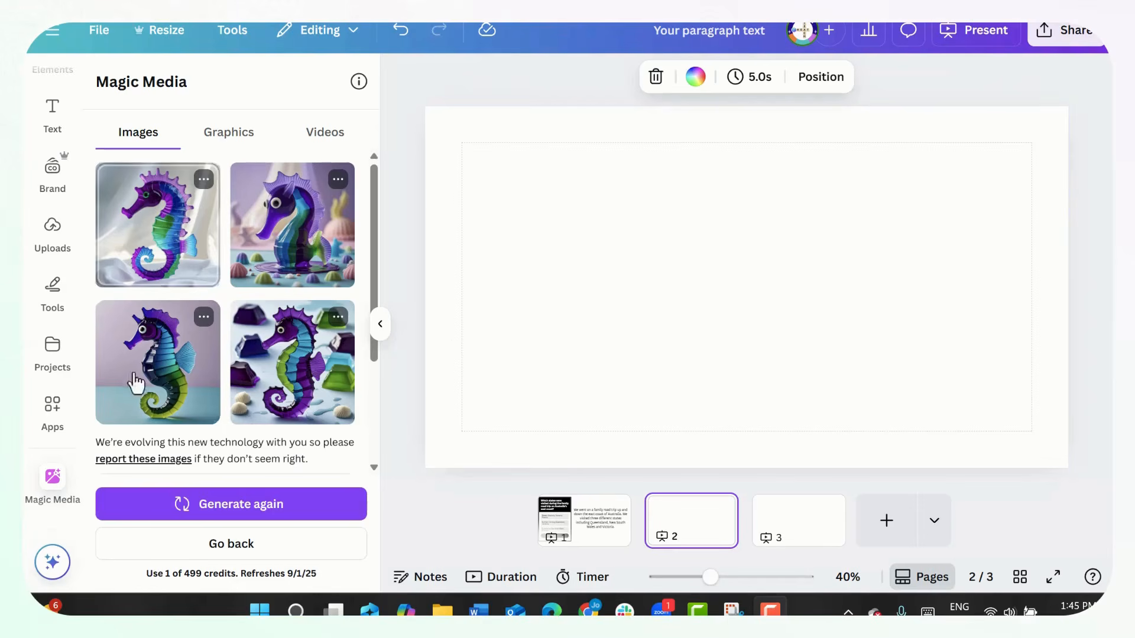
# - Place the fourth generated seahorse image on page 2 and enlarge it to nearly the full page height, centred
pyautogui.click(283, 383)
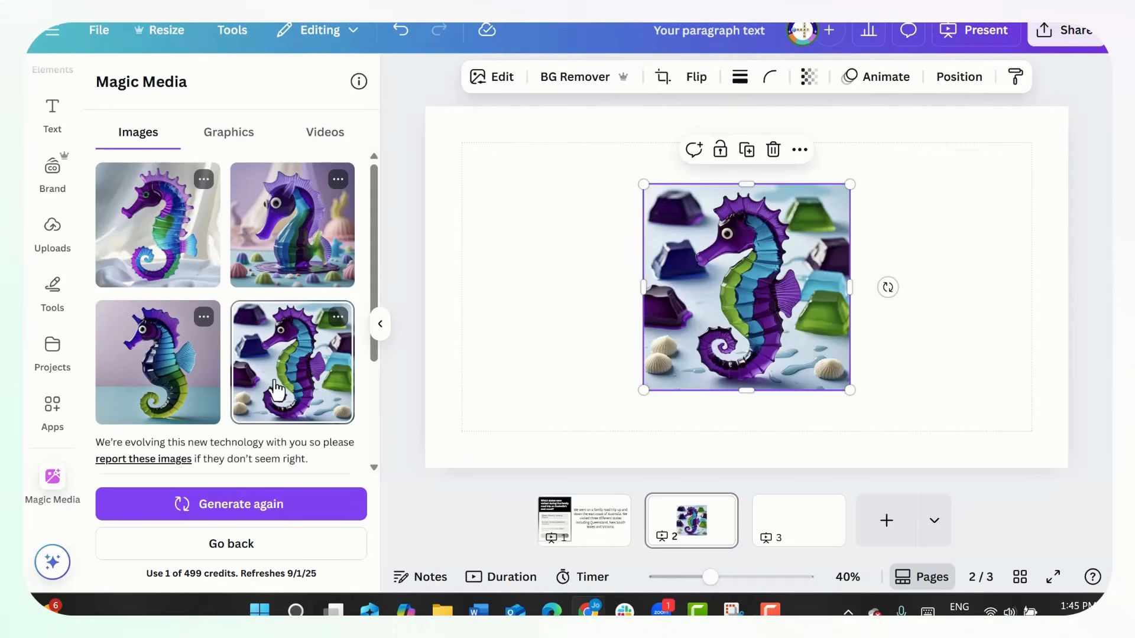
pyautogui.moveTo(839, 273); pyautogui.dragTo(783, 208)
pyautogui.moveTo(793, 324); pyautogui.dragTo(917, 448)
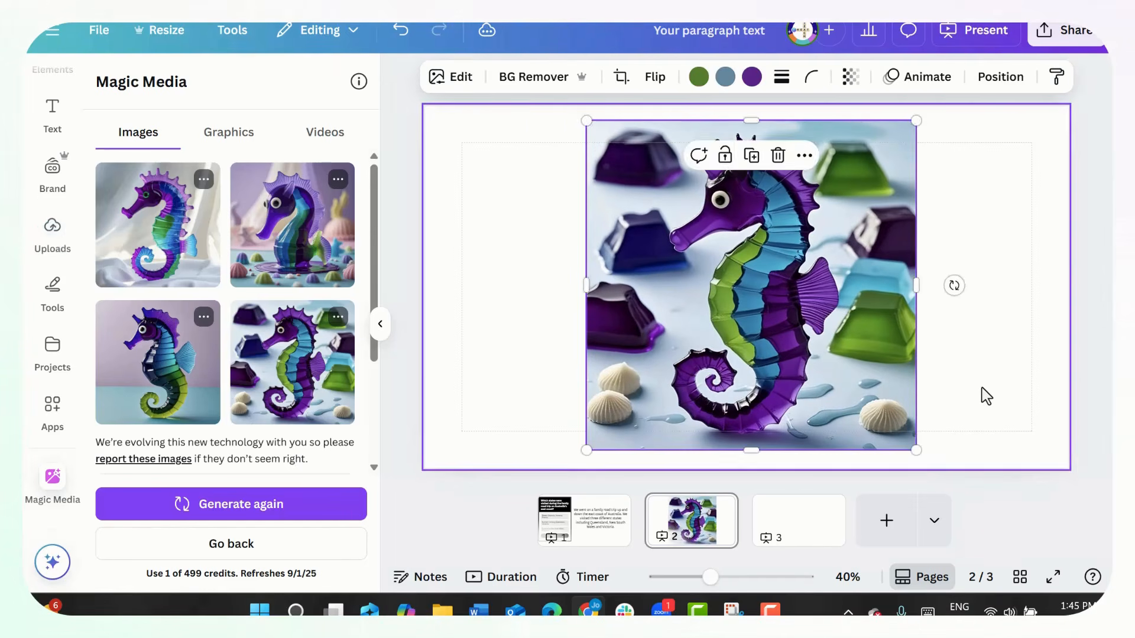
pyautogui.click(986, 396)
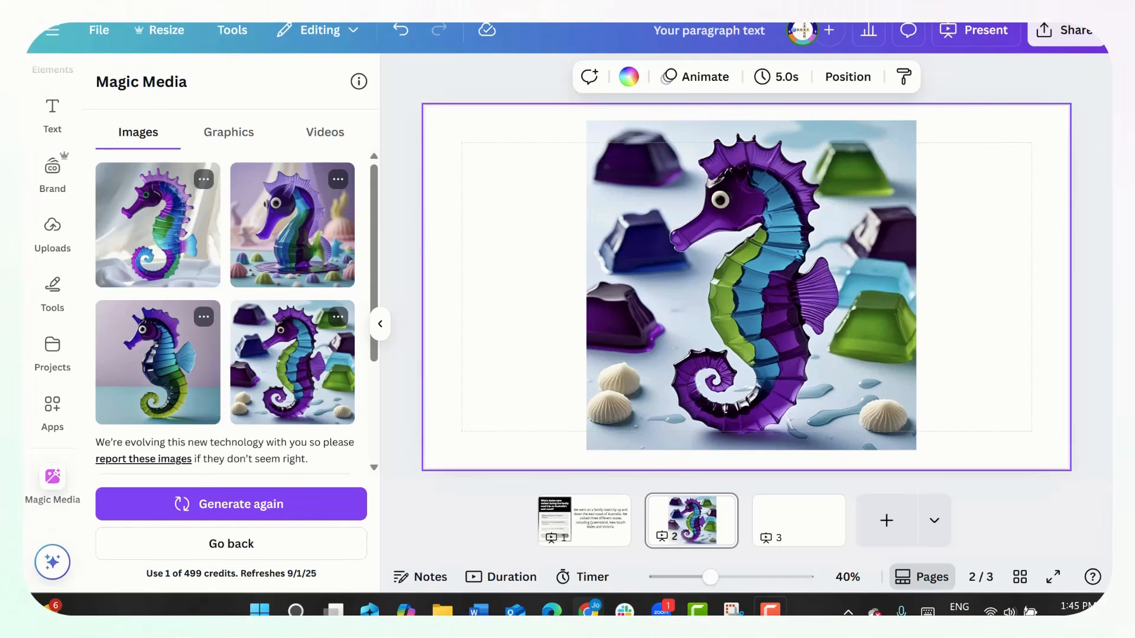
pyautogui.click(380, 326)
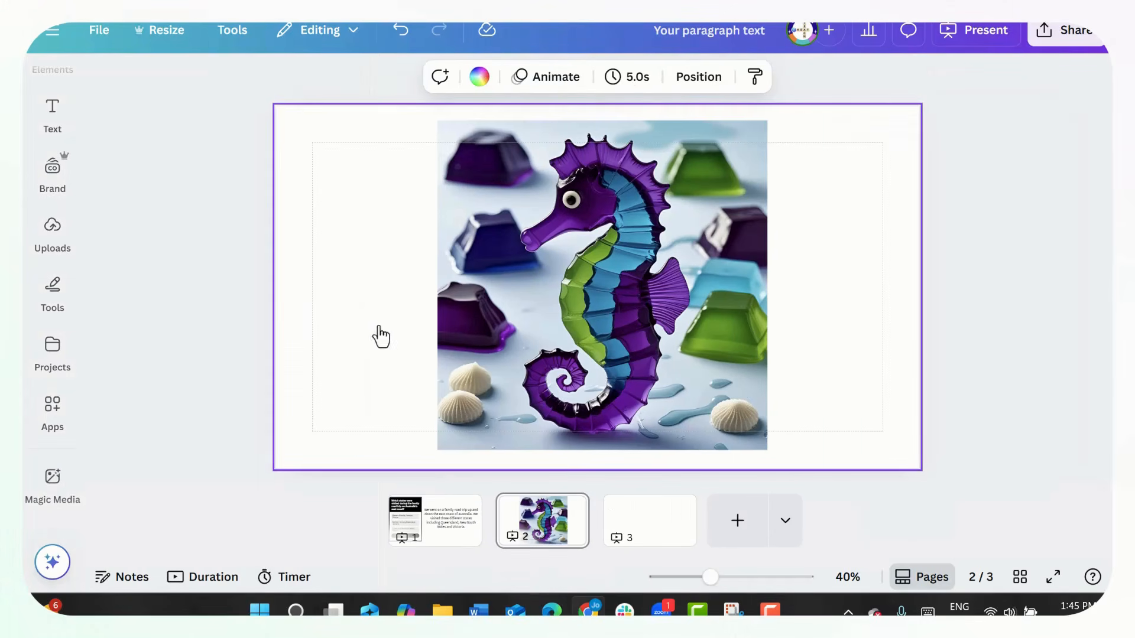
# - Try removing the background of the seahorse image and undo the removal
pyautogui.click(644, 271)
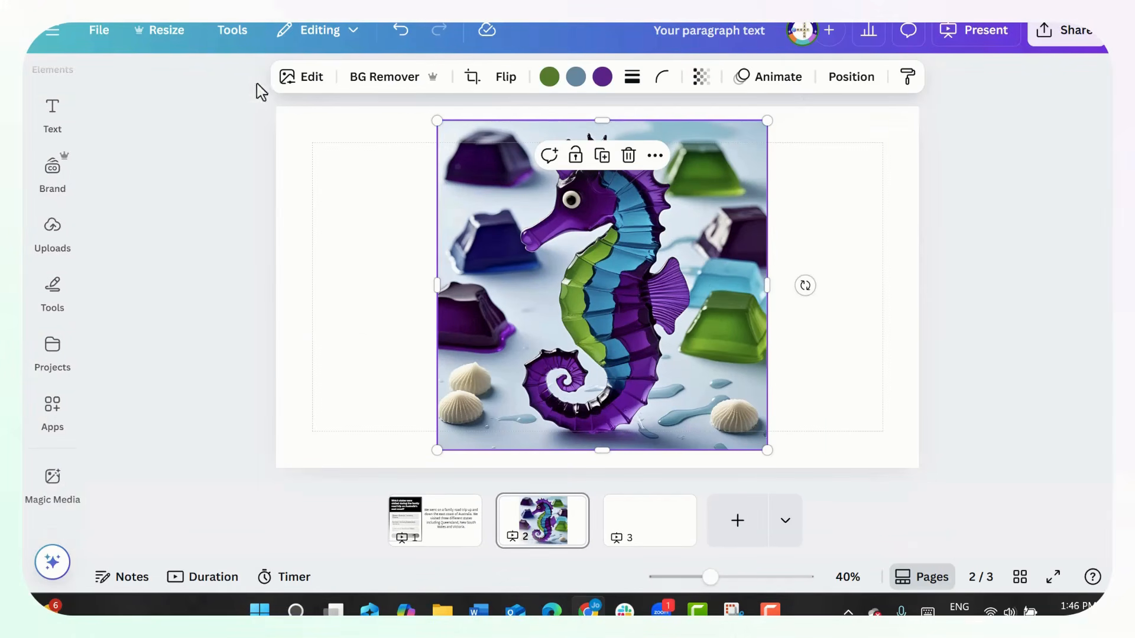
pyautogui.click(356, 90)
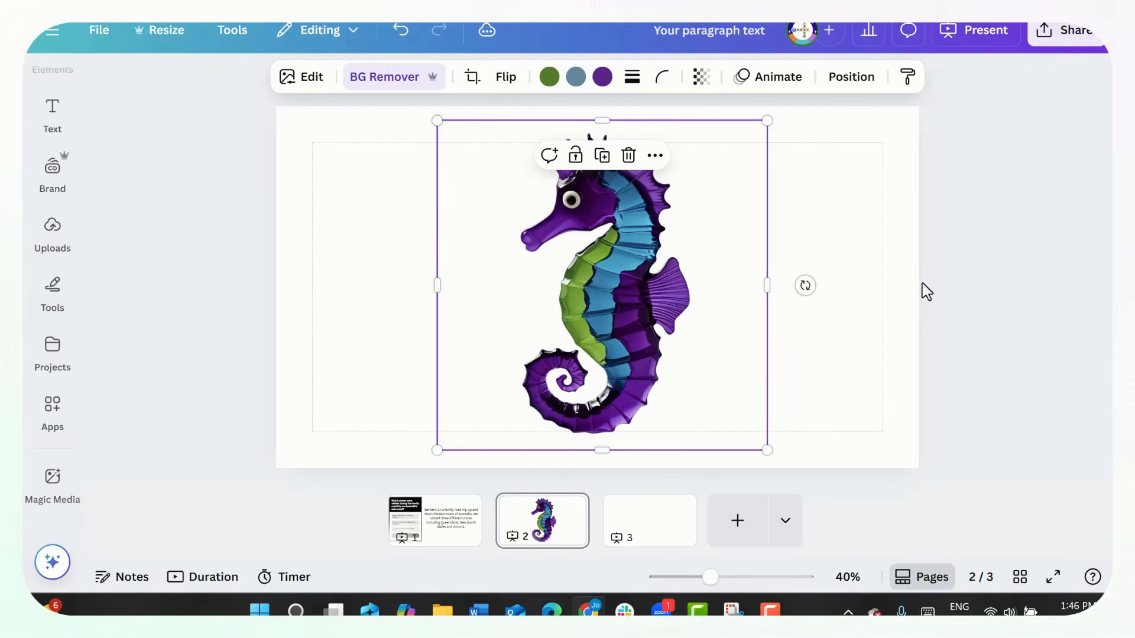
pyautogui.click(926, 291)
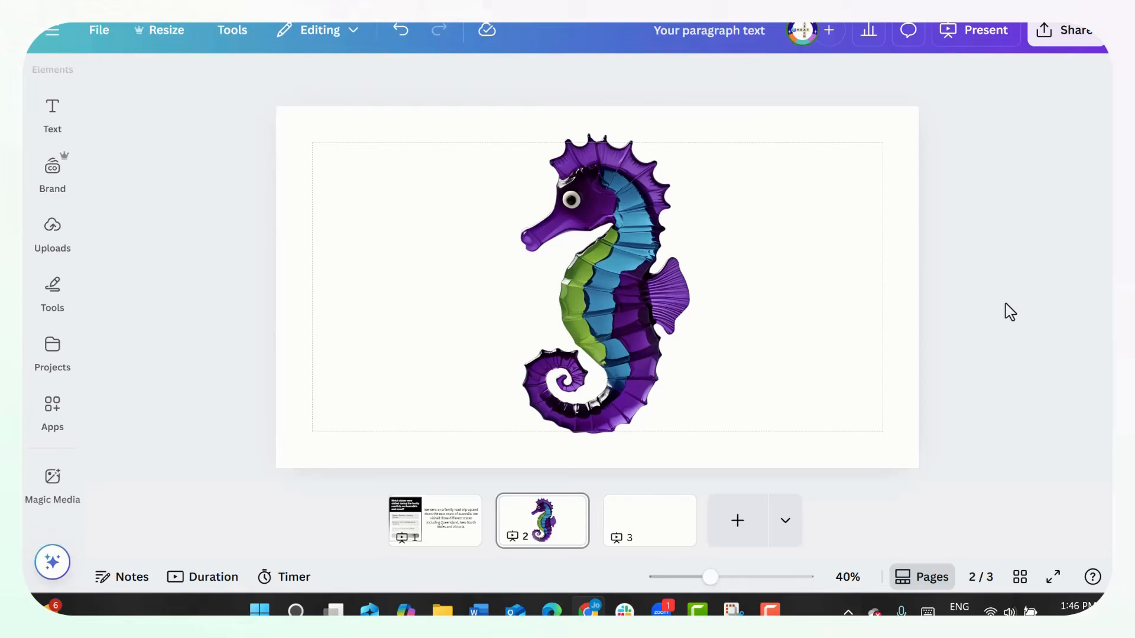
pyautogui.click(401, 31)
# - Generate new backgrounds for the seahorse image from "Under the ocean, beautiful sparkling clear water with sand and coral reefs."
pyautogui.click(525, 254)
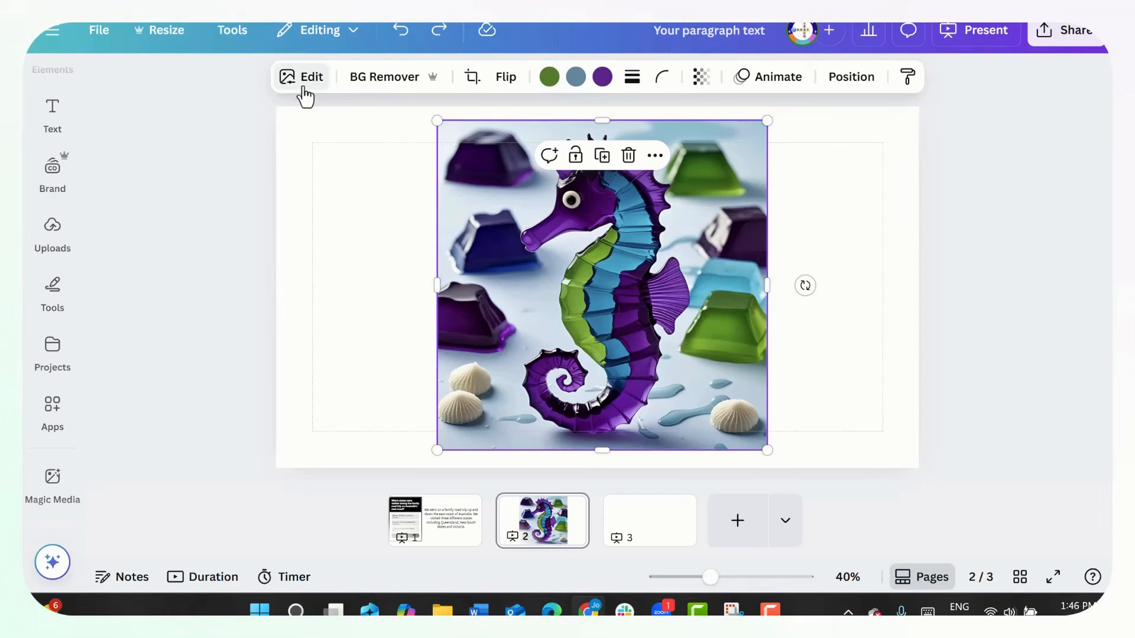
pyautogui.click(304, 90)
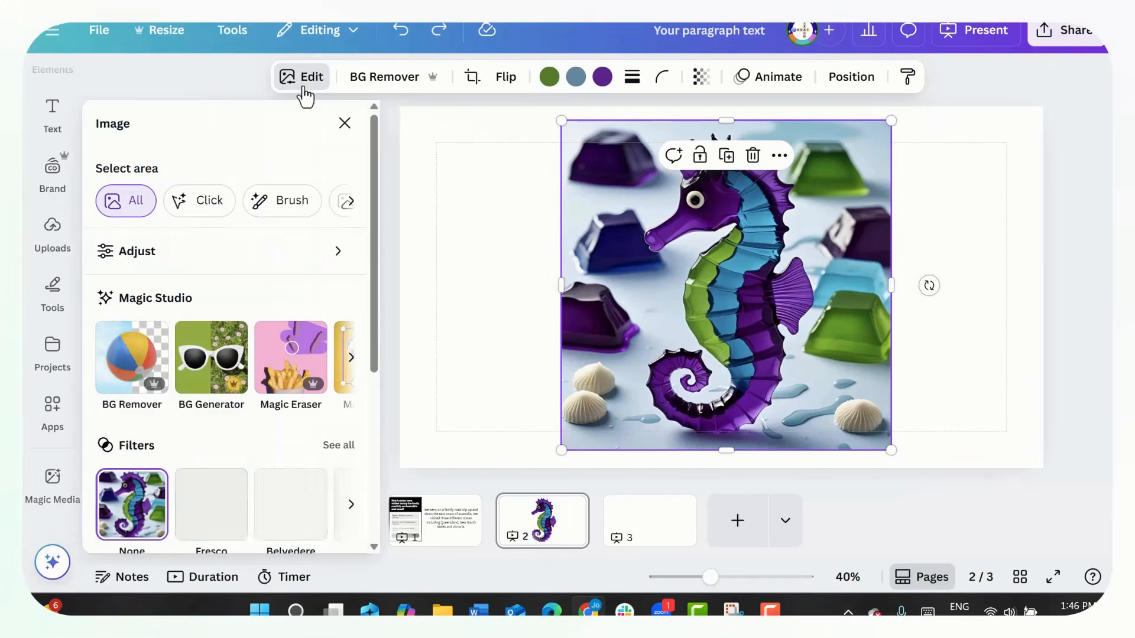
pyautogui.scroll(-2, 216, 341)
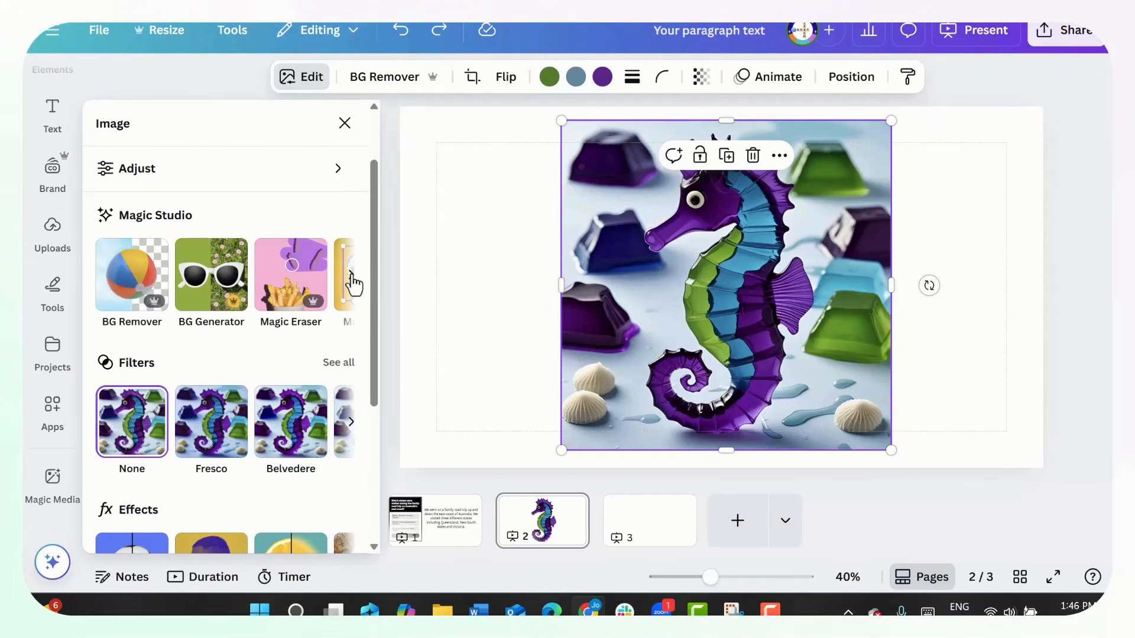
pyautogui.click(210, 275)
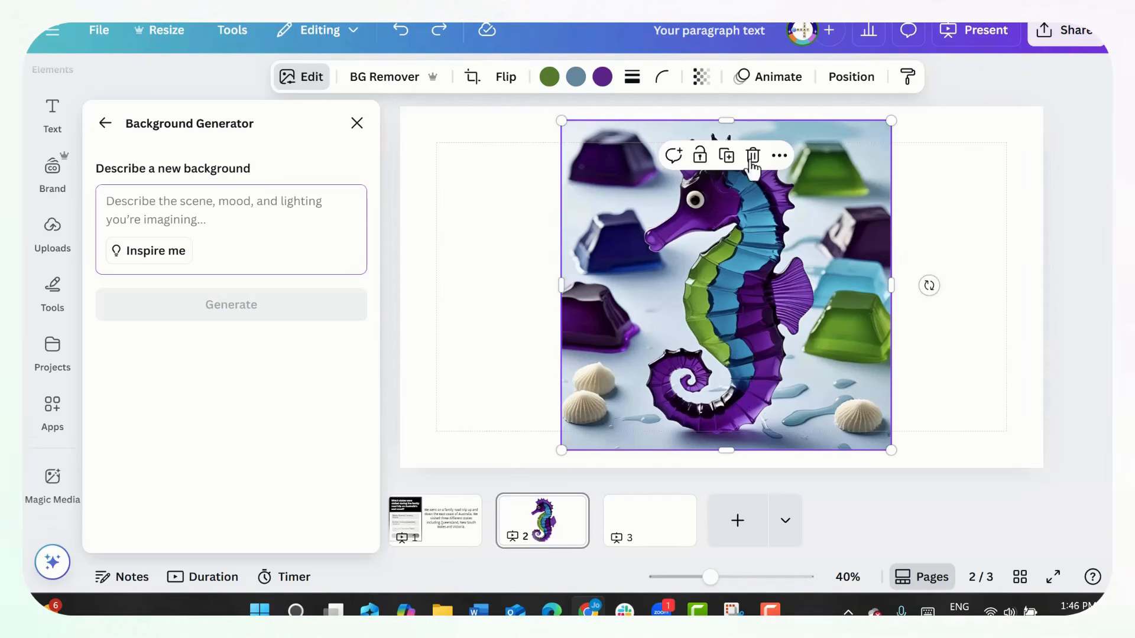
pyautogui.write('Under the ocean, beautiful sparkling clear water with sand and coral reefs.')
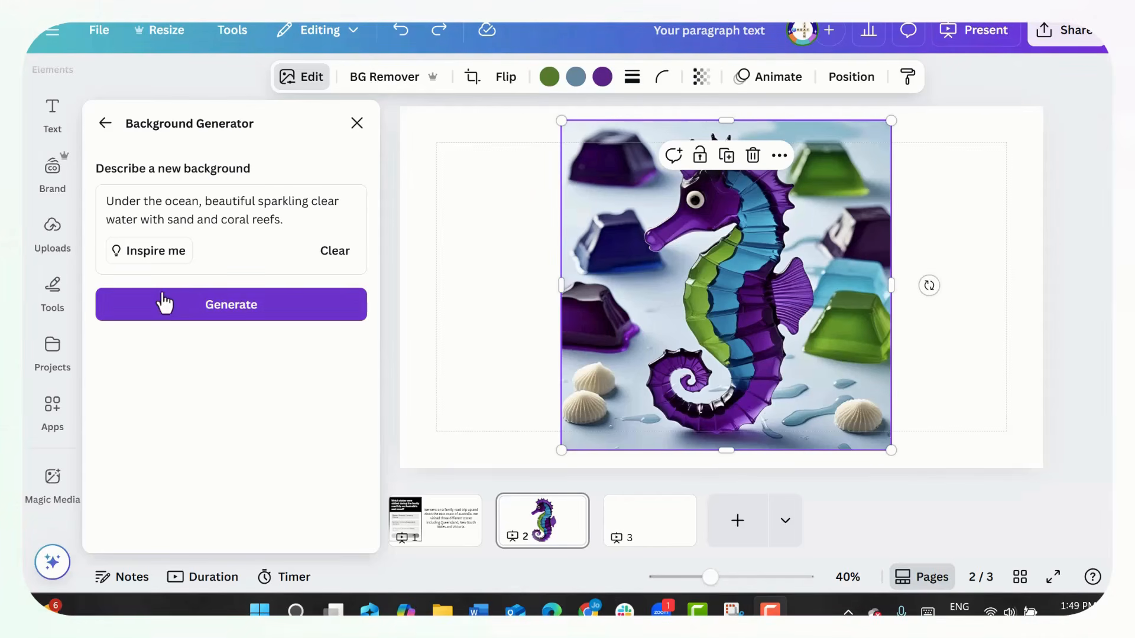
pyautogui.click(165, 304)
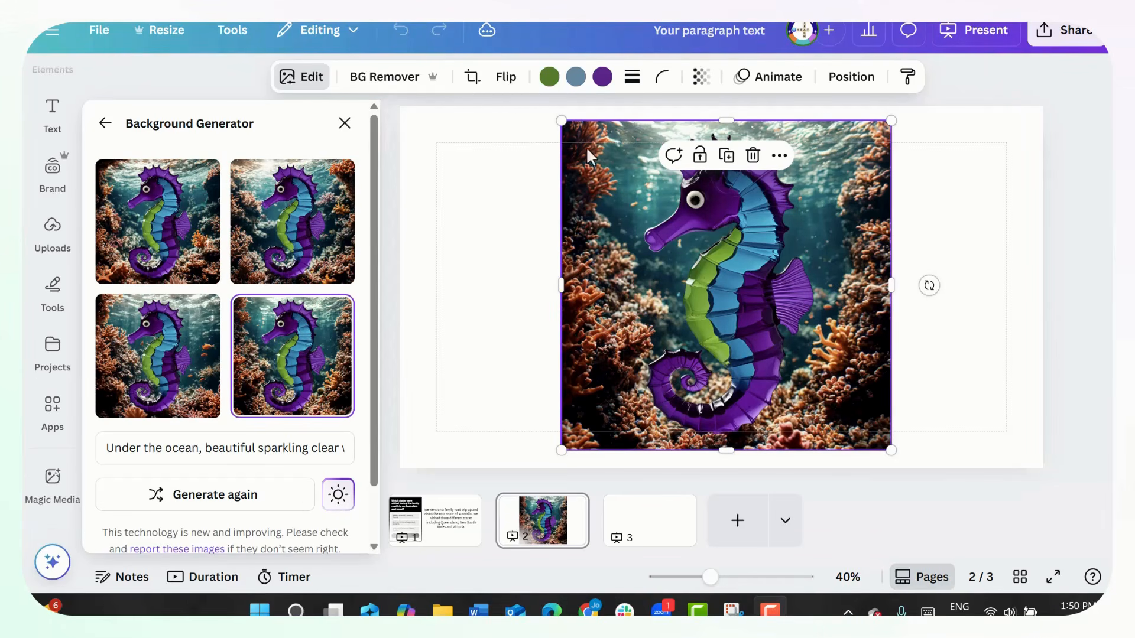
# - Compare the generated ocean backgrounds and apply the third variation, with orange fish beside the seahorse
pyautogui.click(306, 254)
pyautogui.click(306, 322)
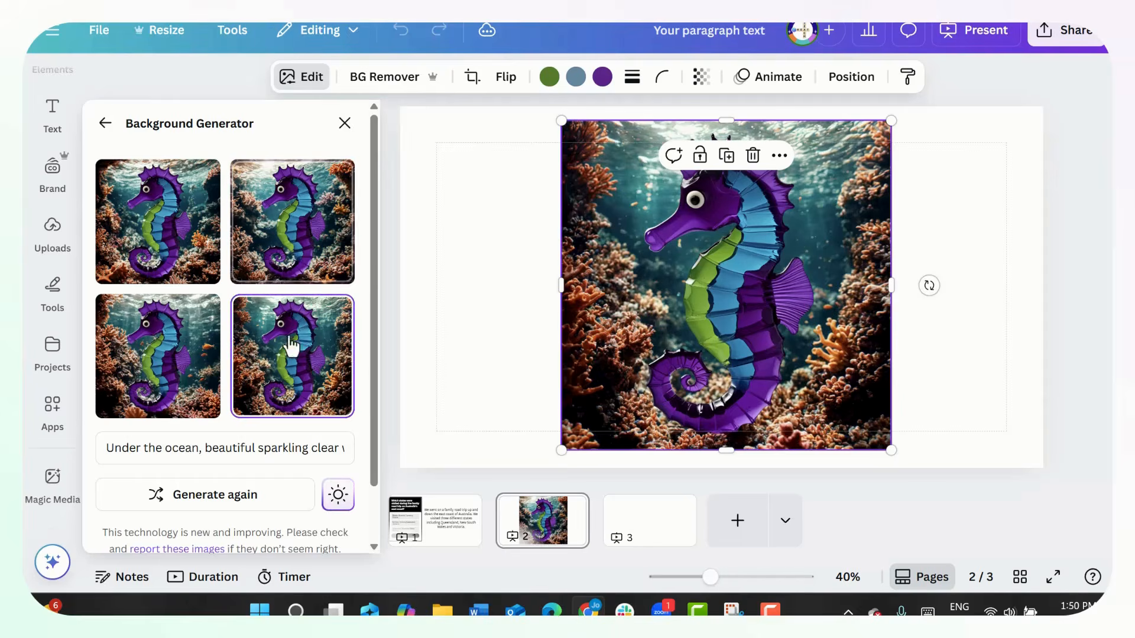
pyautogui.click(160, 370)
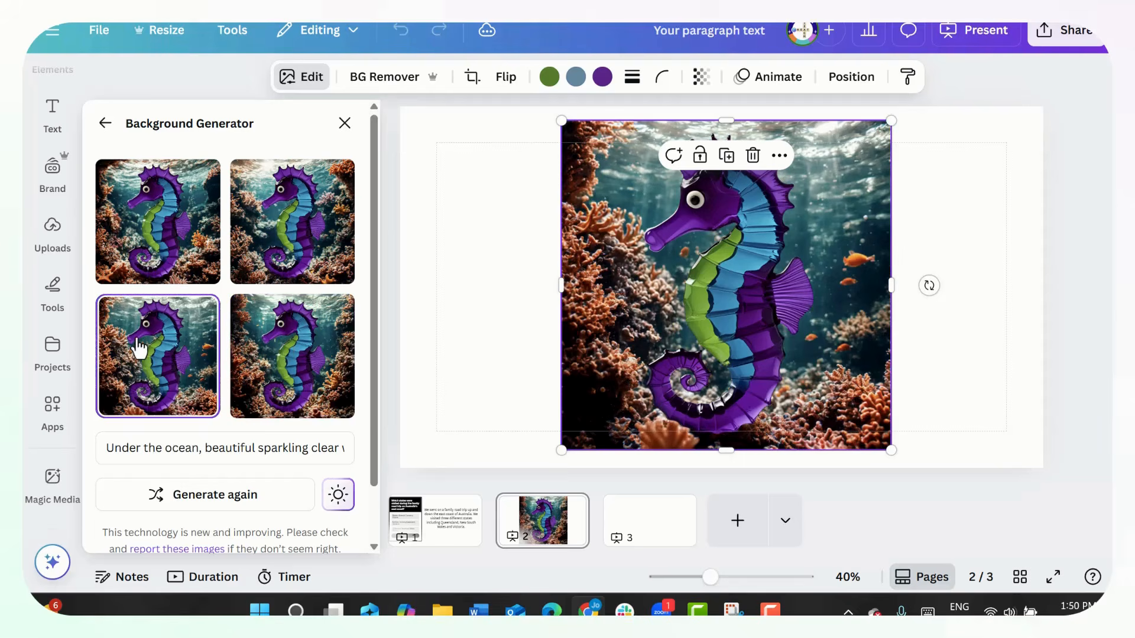
# - On page 3, search the element library for "family photo" and limit the results to photos
pyautogui.click(1030, 281)
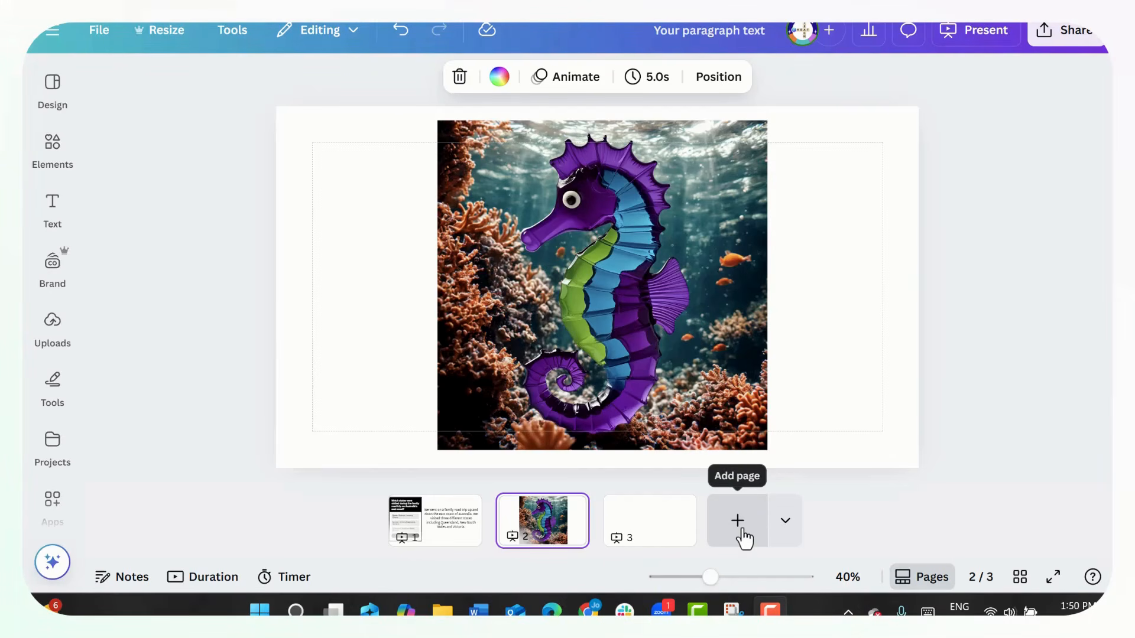
pyautogui.click(628, 537)
pyautogui.click(48, 156)
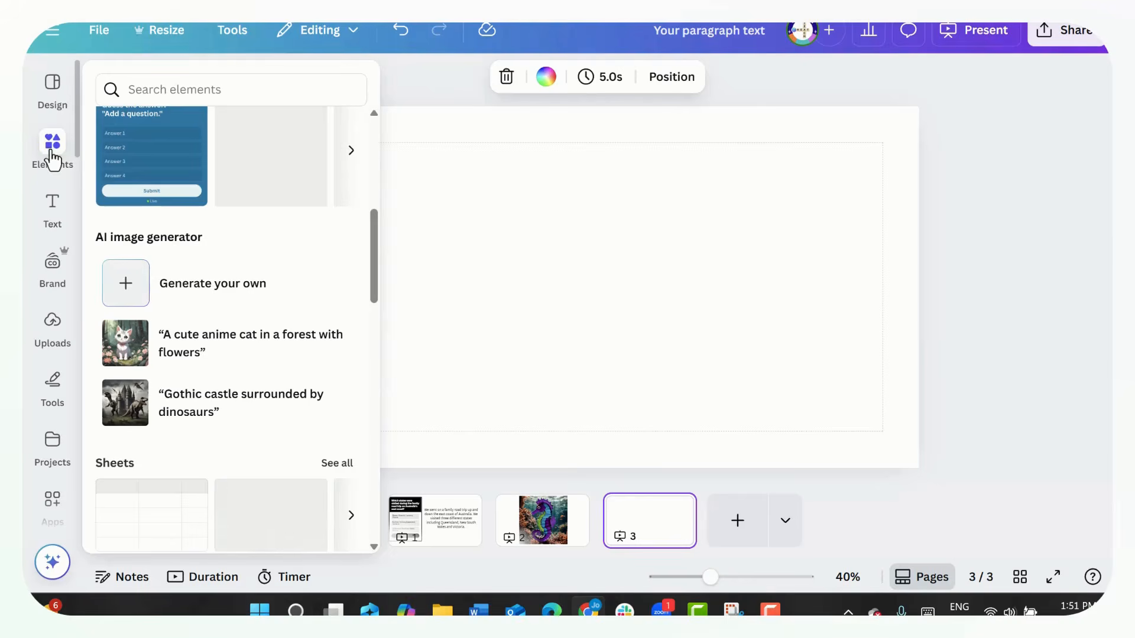
pyautogui.click(223, 83)
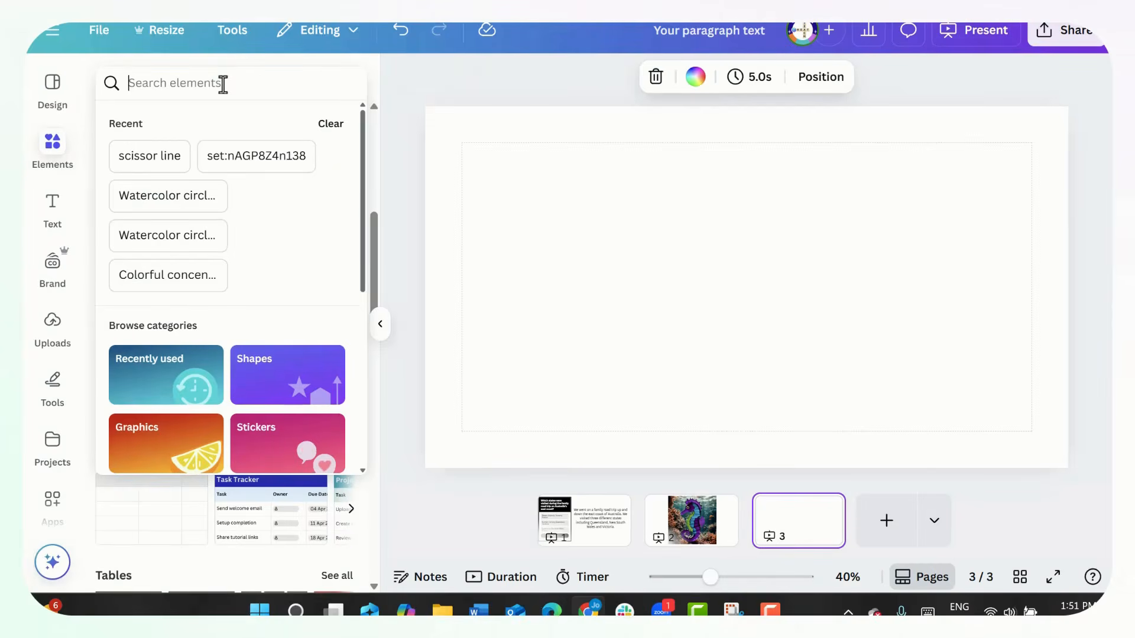
pyautogui.write('fam')
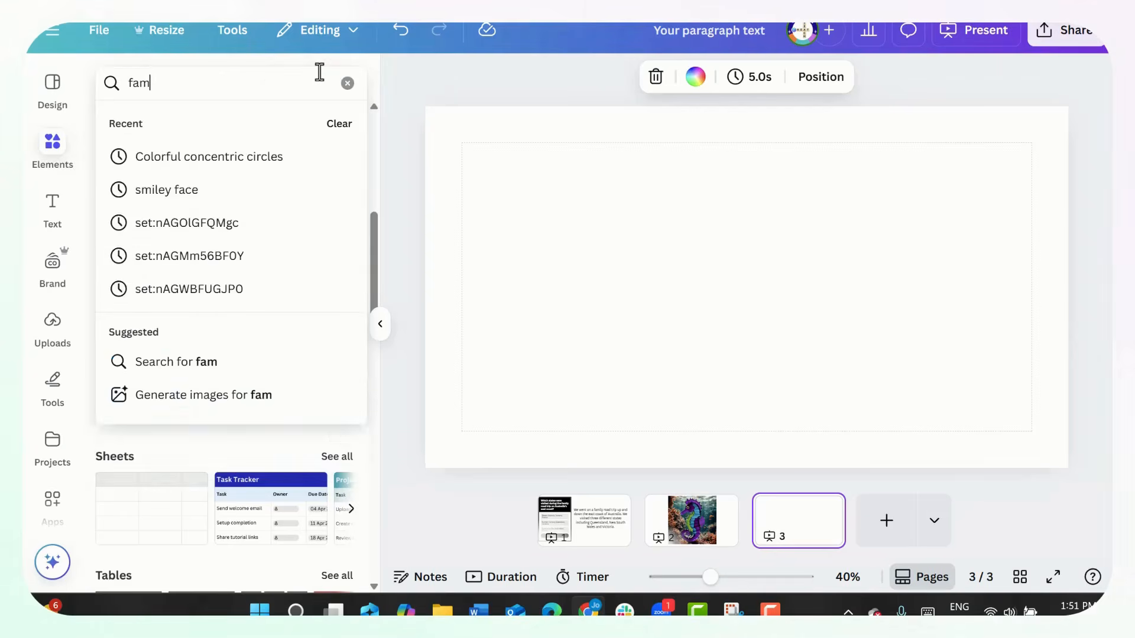
pyautogui.write('ily phot')
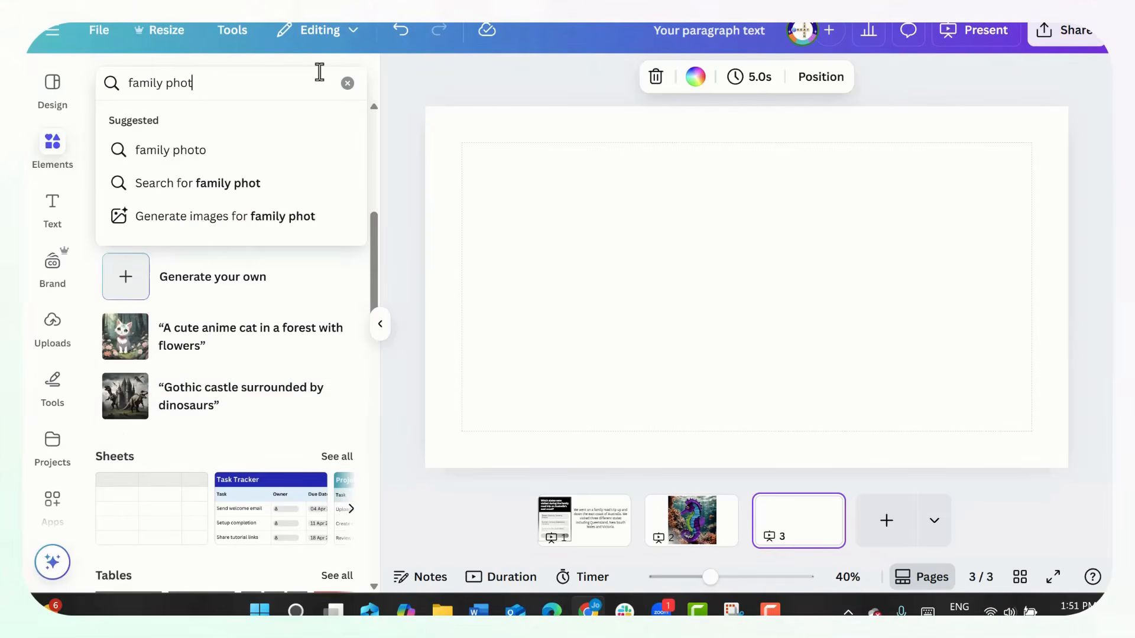
pyautogui.write('o')
pyautogui.press('Return')
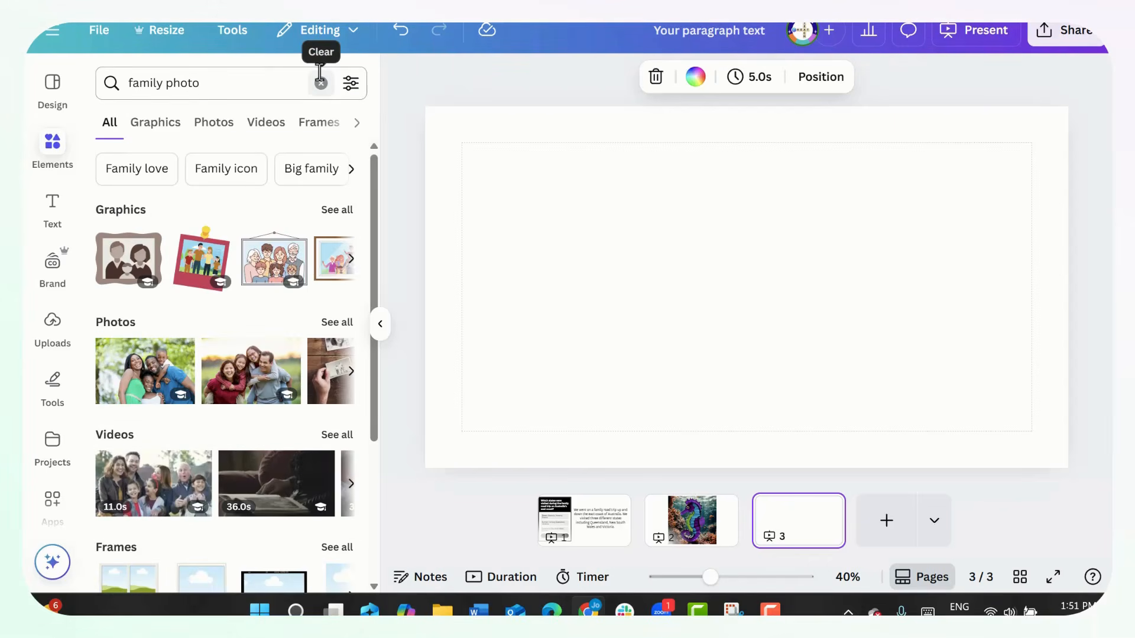
pyautogui.click(224, 125)
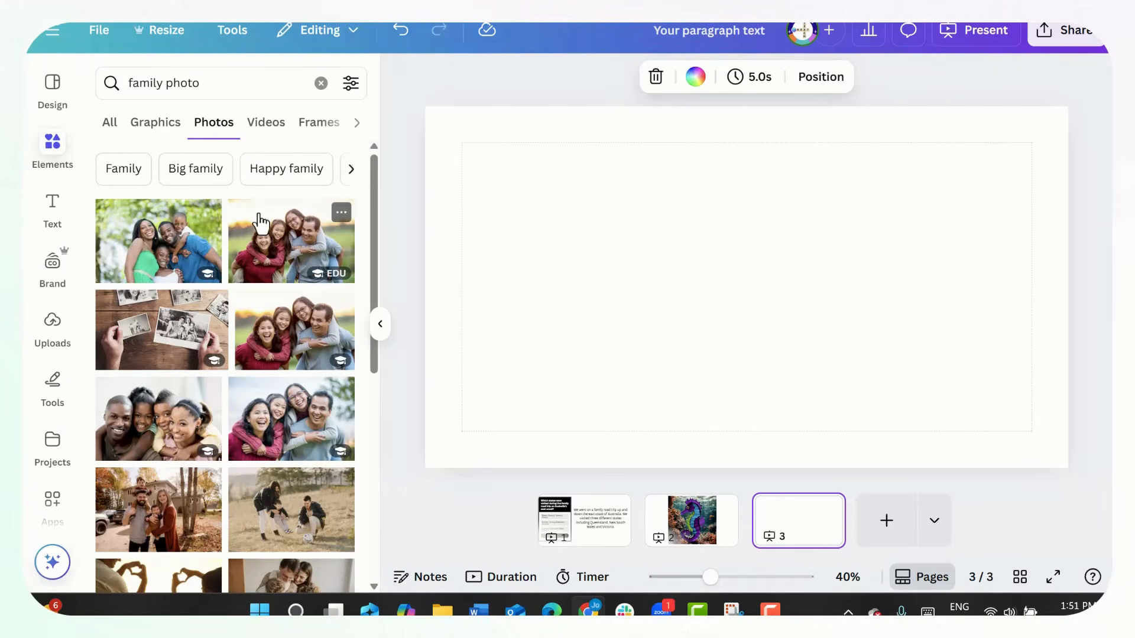
# - Place the Christmas photo of a family of four in Santa hats on page 3
pyautogui.scroll(-7, 239, 353)
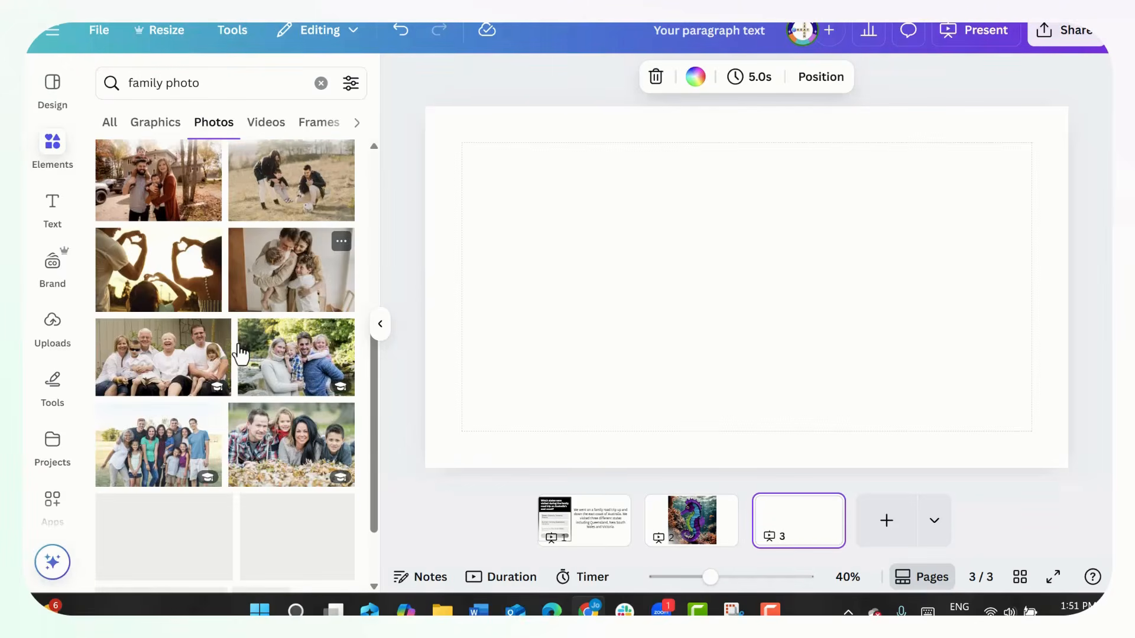
pyautogui.scroll(-1, 241, 353)
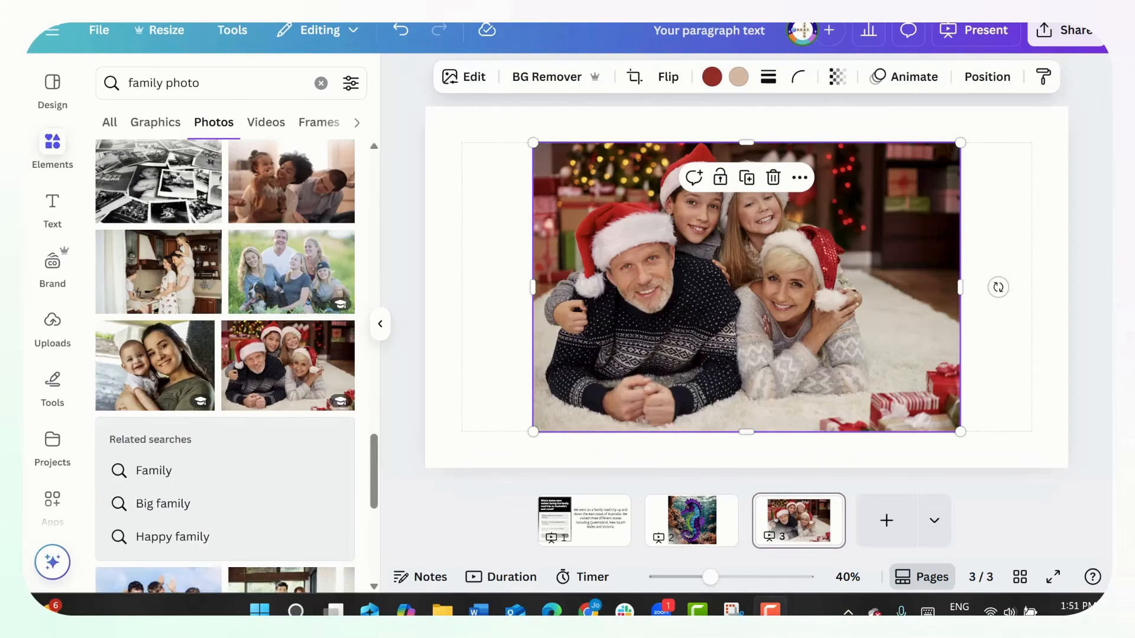
pyautogui.click(1026, 172)
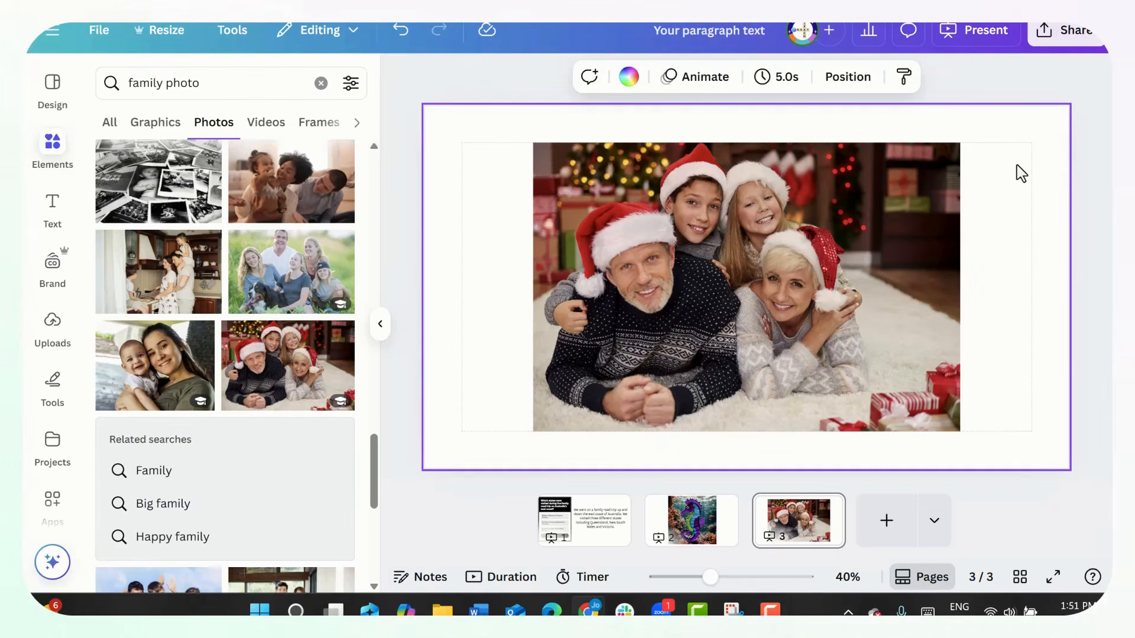
pyautogui.click(380, 323)
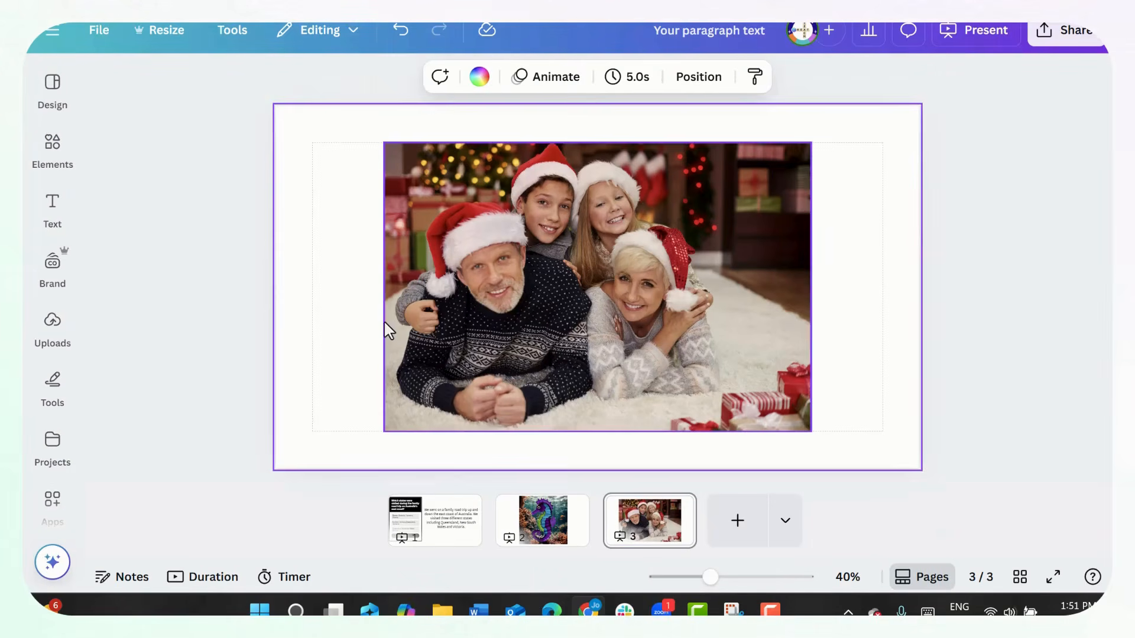
# - Erase the boy's head and the hand beside the man's arm from the Christmas photo using Magic Eraser's click selection
pyautogui.click(692, 273)
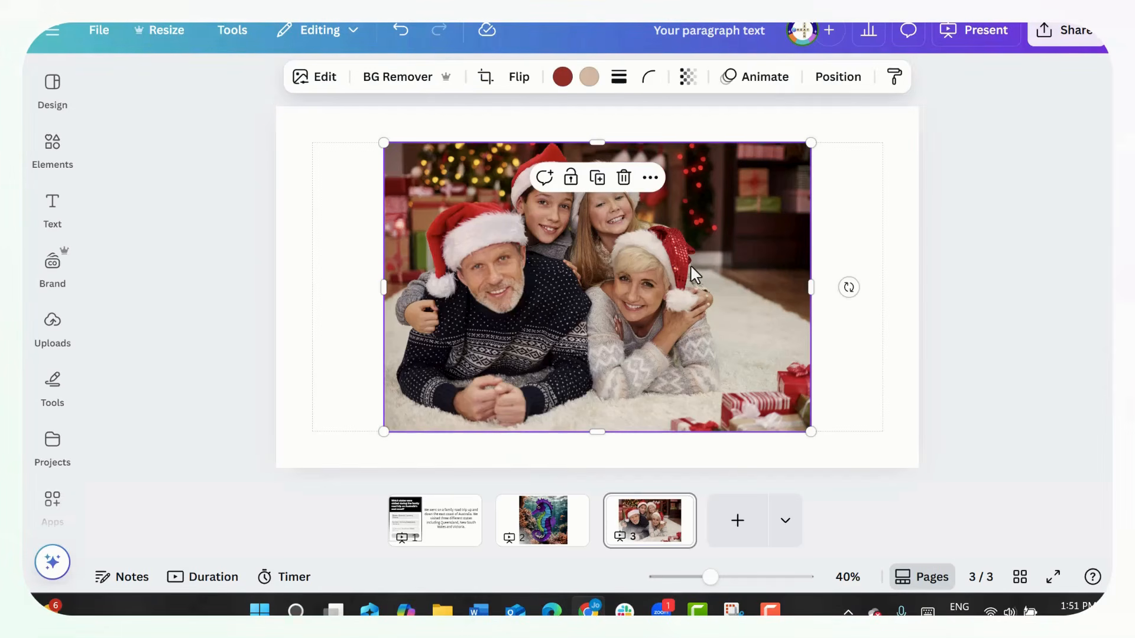
pyautogui.click(314, 87)
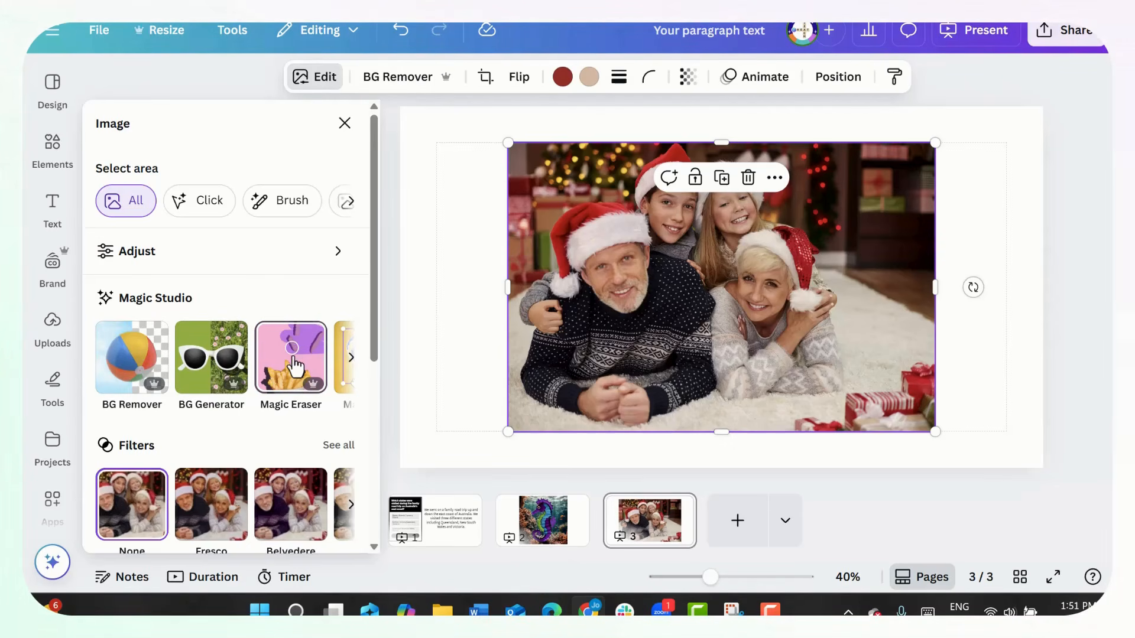
pyautogui.click(296, 366)
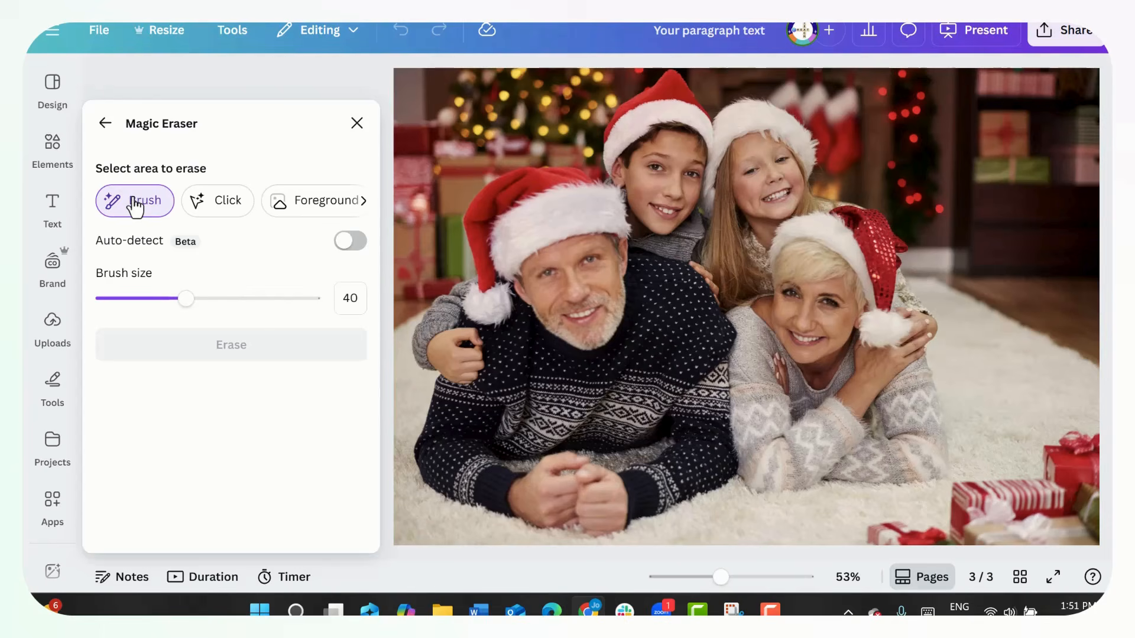
pyautogui.click(211, 208)
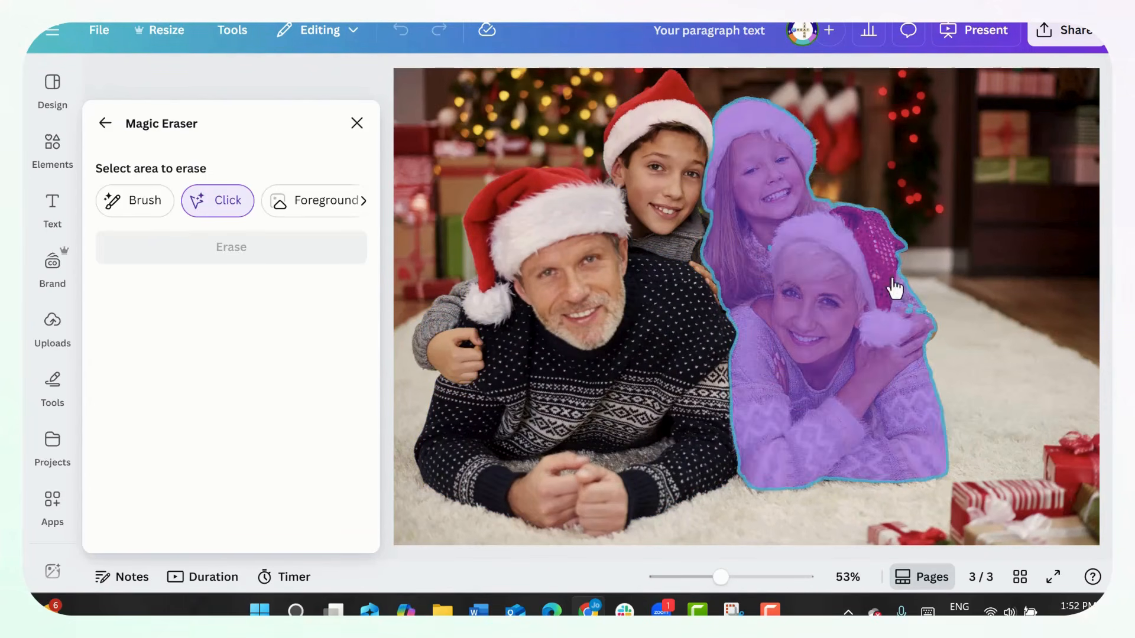
pyautogui.click(658, 130)
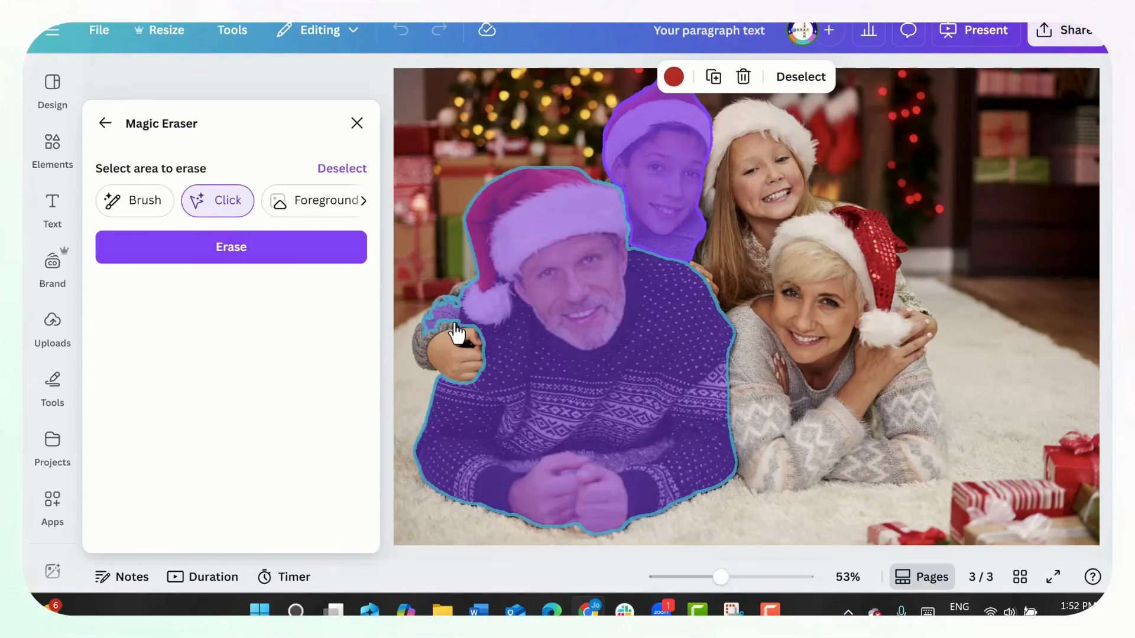
pyautogui.click(456, 331)
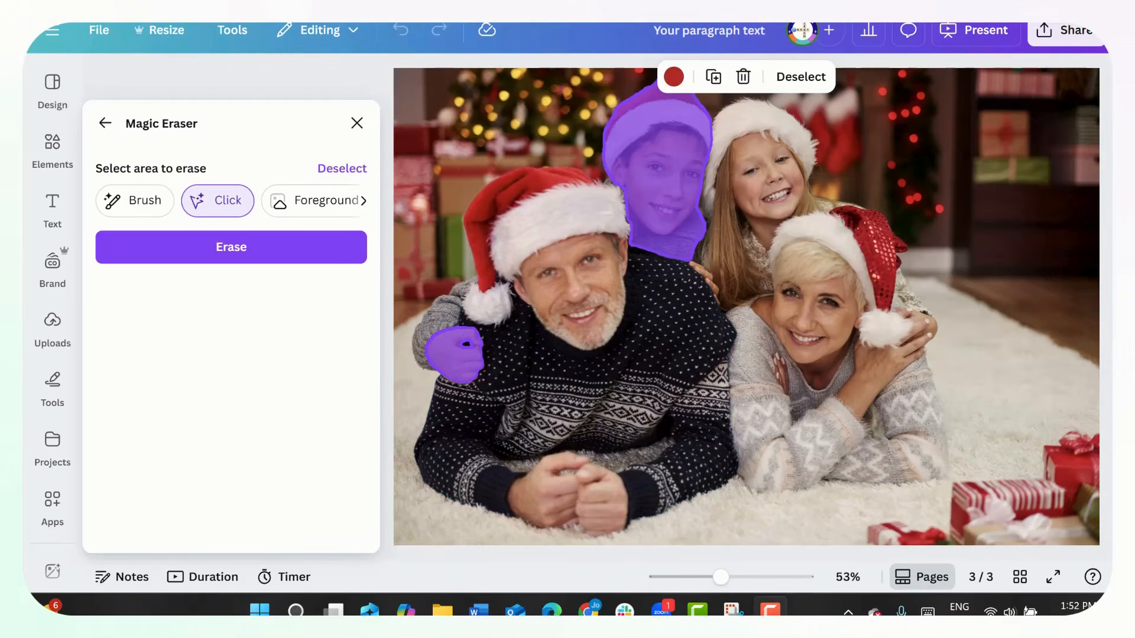
pyautogui.click(262, 256)
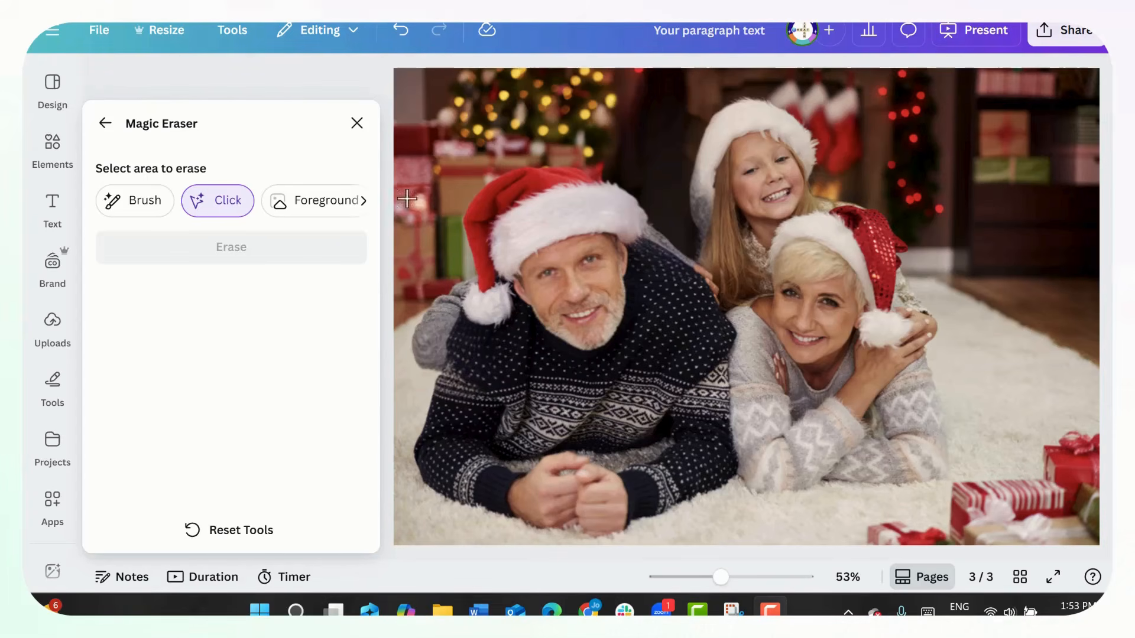
pyautogui.click(105, 123)
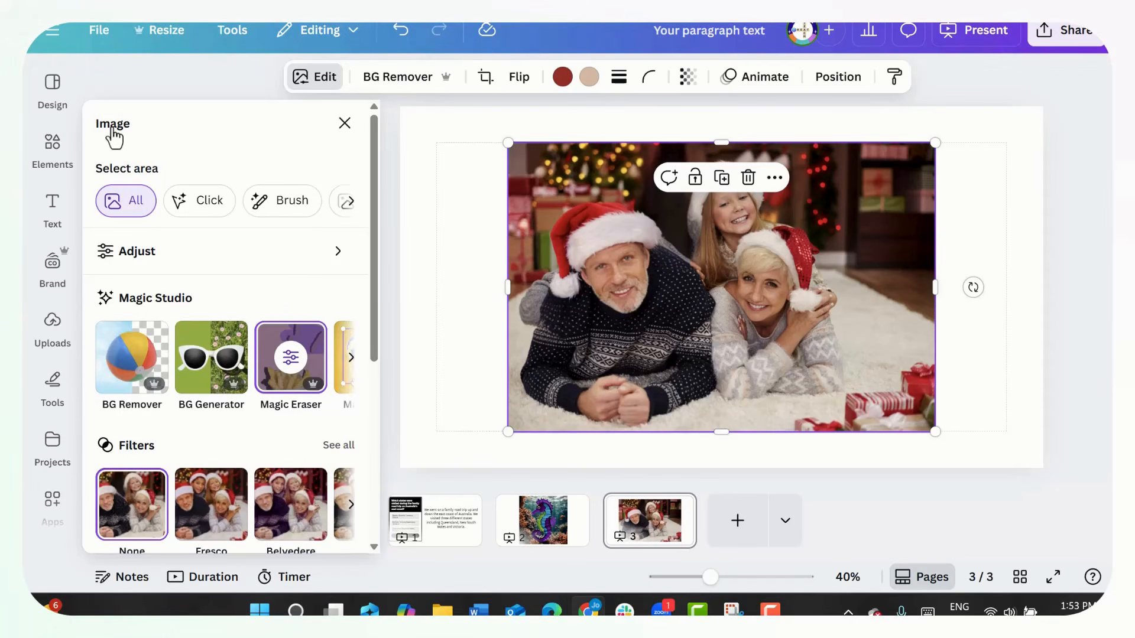
# - Separate the girl and the woman from the Christmas photo as a movable object with Magic Grab
pyautogui.click(351, 358)
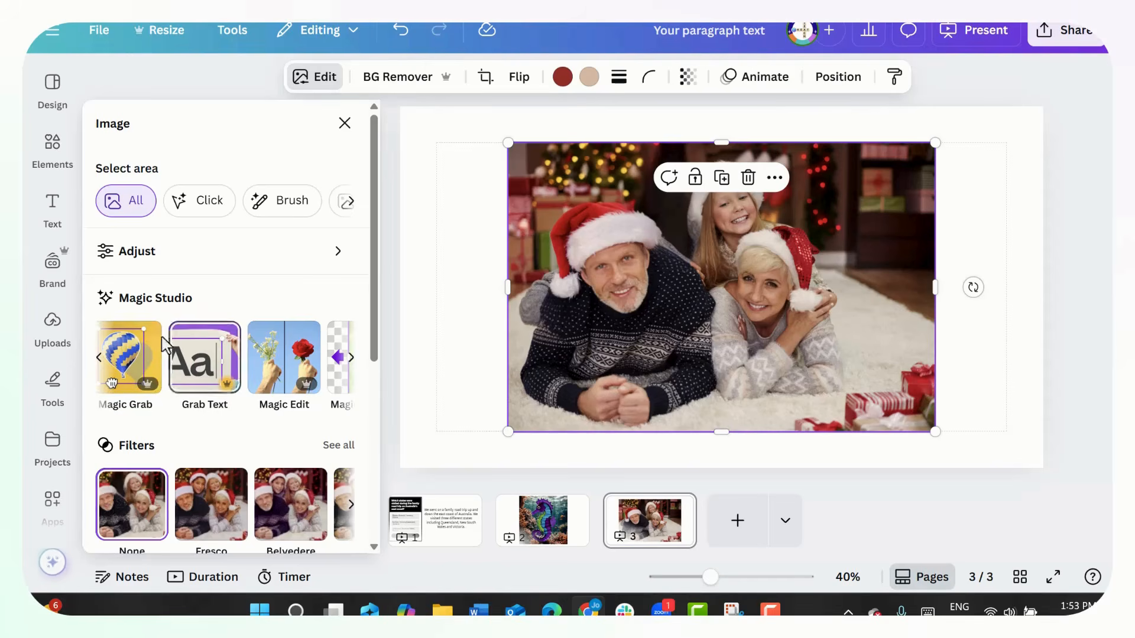
pyautogui.click(98, 356)
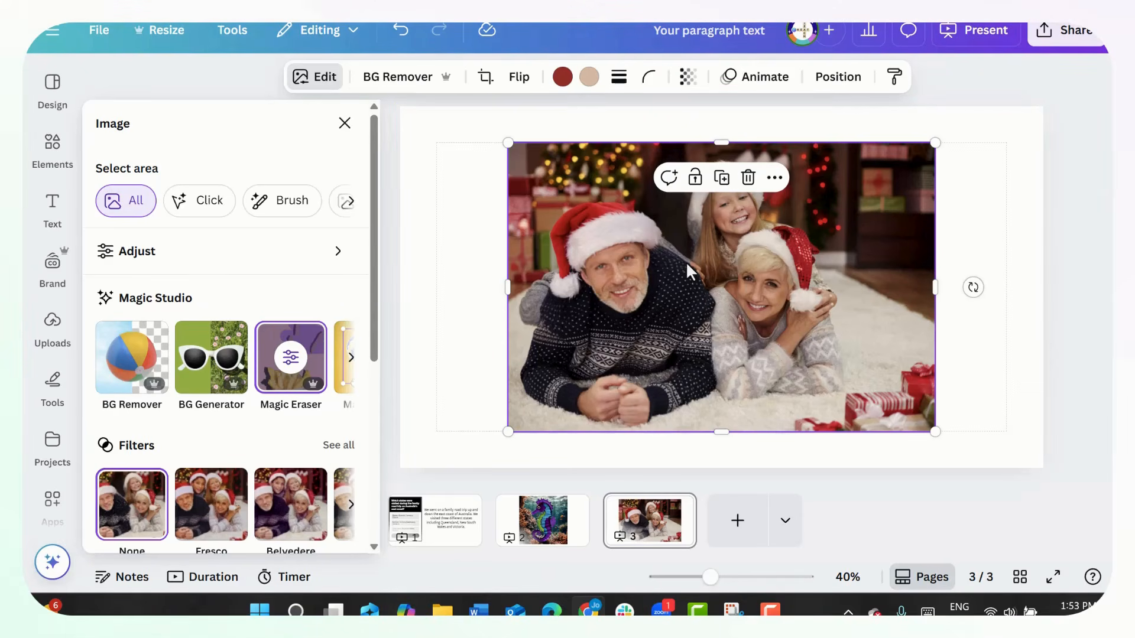
pyautogui.click(350, 359)
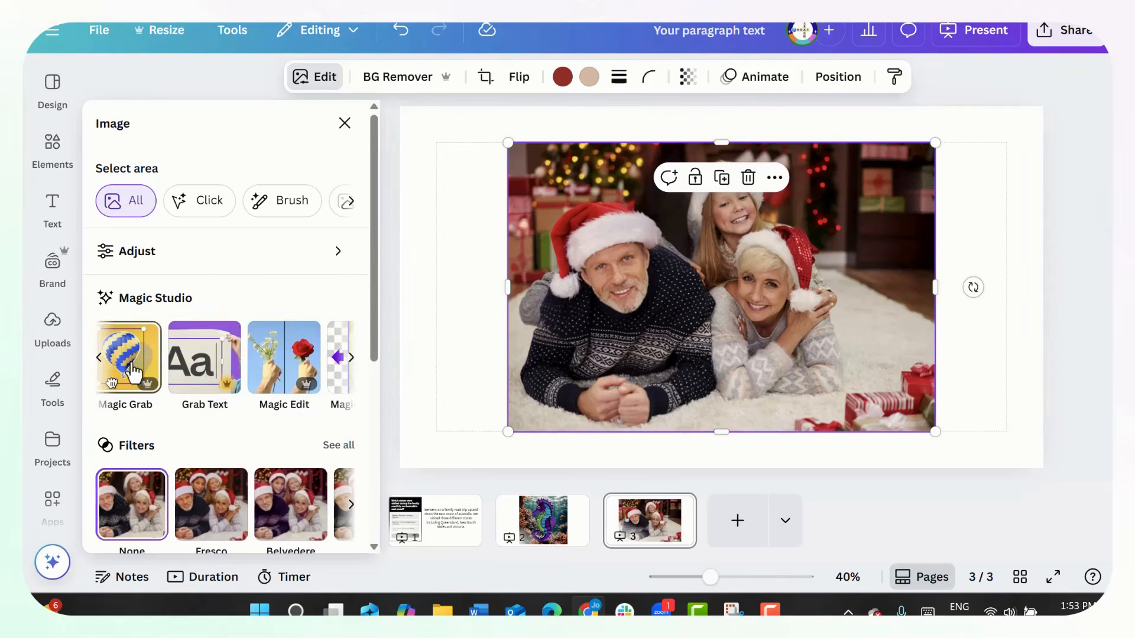
pyautogui.click(140, 373)
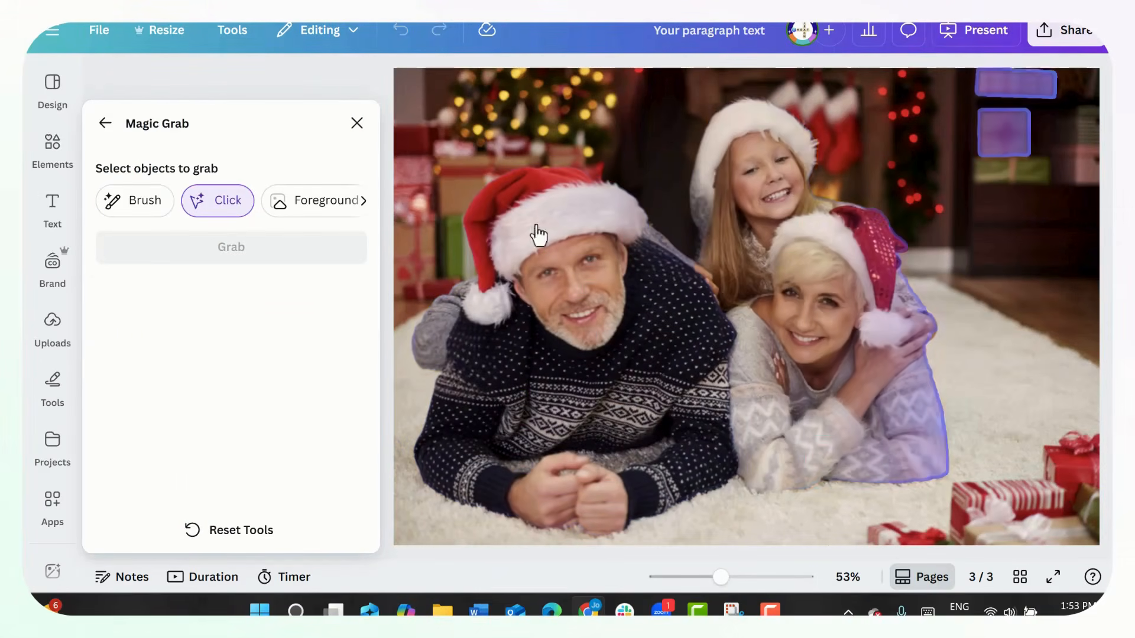
pyautogui.click(837, 309)
pyautogui.click(835, 314)
pyautogui.click(844, 328)
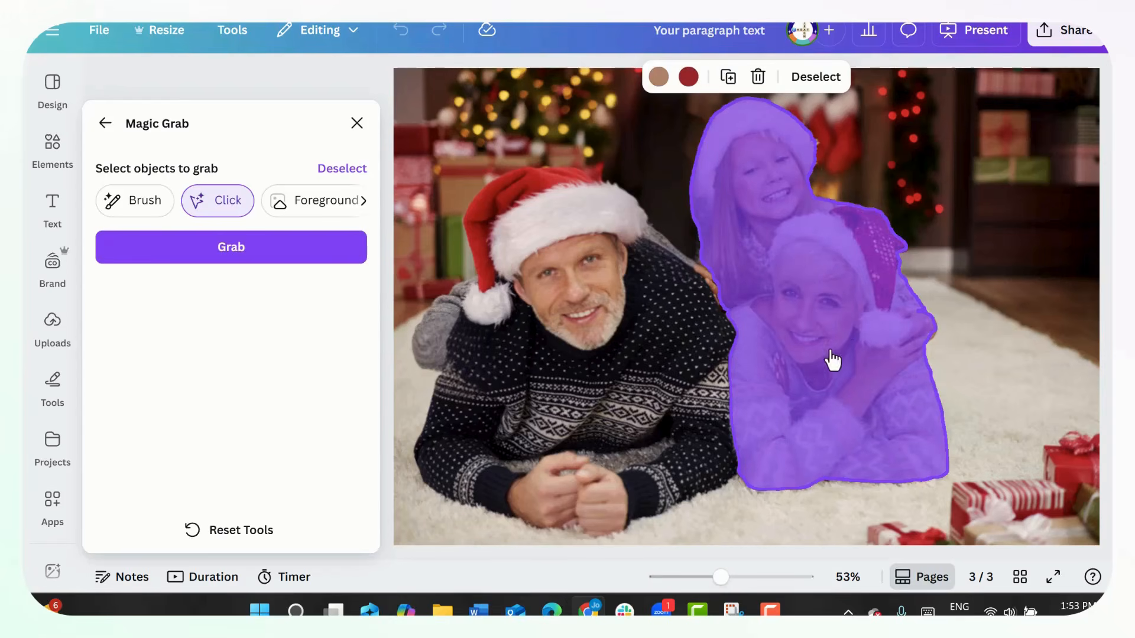
pyautogui.click(279, 255)
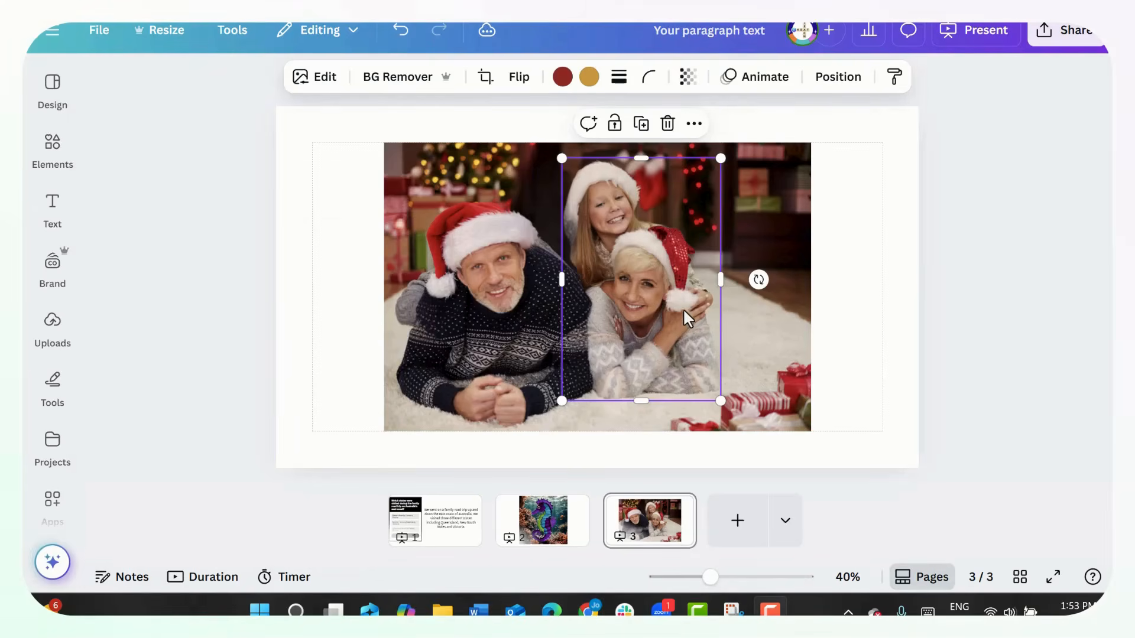
# - Reposition and resize the grabbed cutout of the girl and the woman over the Christmas photo
pyautogui.moveTo(685, 308)
pyautogui.mouseDown()
pyautogui.moveTo(711, 318)
pyautogui.moveTo(688, 326)
pyautogui.moveTo(686, 349)
pyautogui.moveTo(685, 309)
pyautogui.mouseUp()
pyautogui.moveTo(721, 166); pyautogui.dragTo(739, 149)
pyautogui.moveTo(699, 228); pyautogui.dragTo(689, 247)
pyautogui.moveTo(742, 432); pyautogui.dragTo(748, 438)
pyautogui.moveTo(717, 380); pyautogui.dragTo(708, 374)
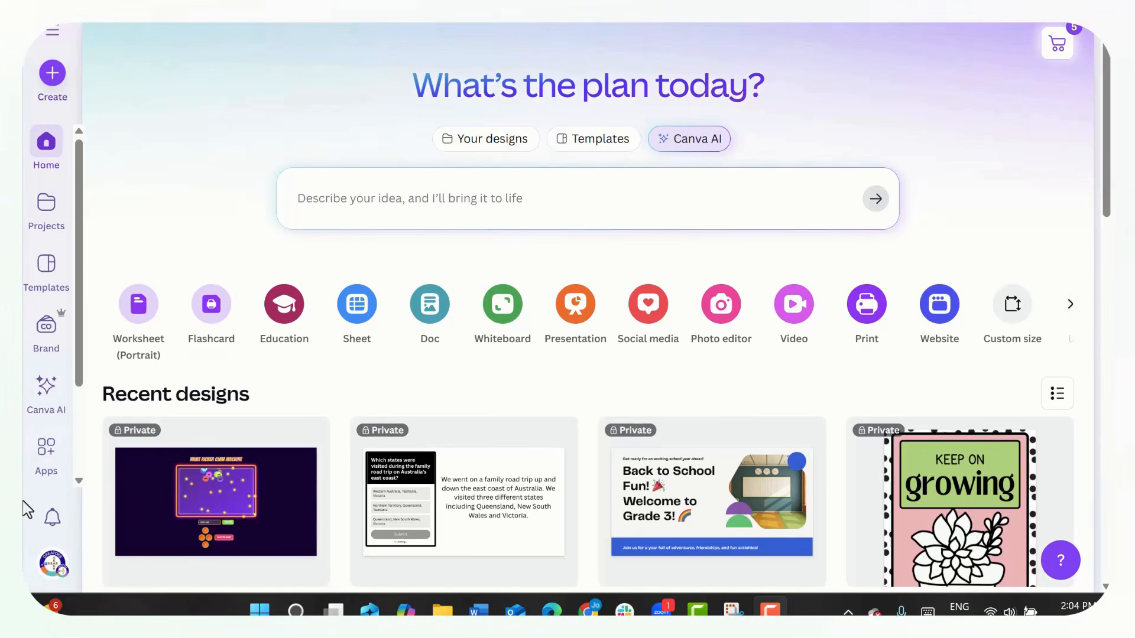
# - Open Design School from the account's help resources and browse its Get certified courses
pyautogui.click(57, 571)
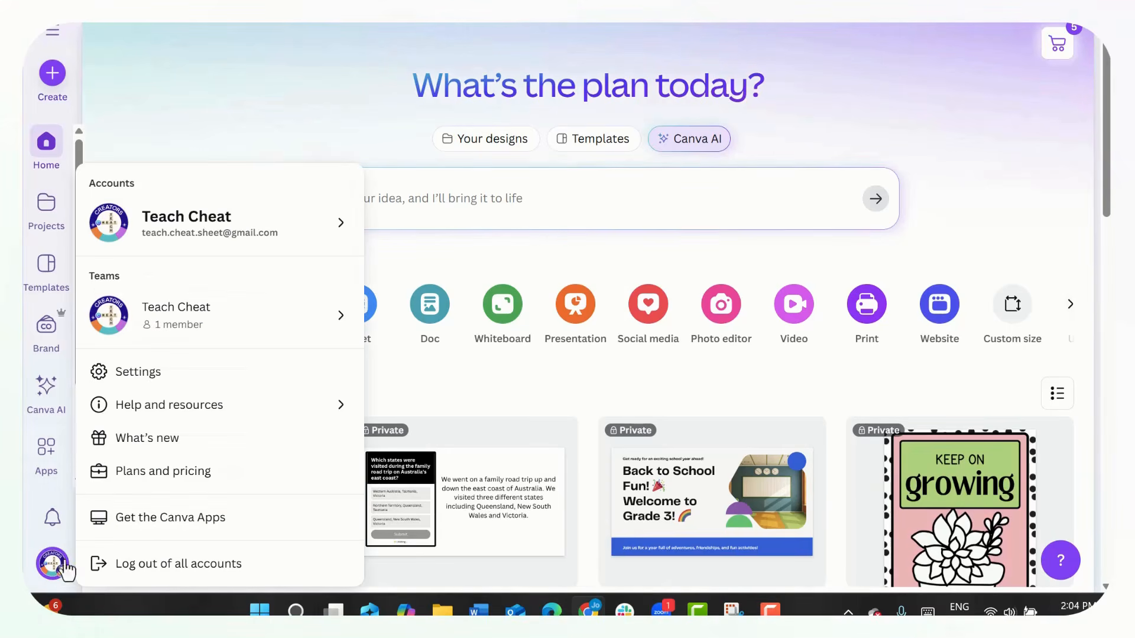
pyautogui.moveTo(119, 418)
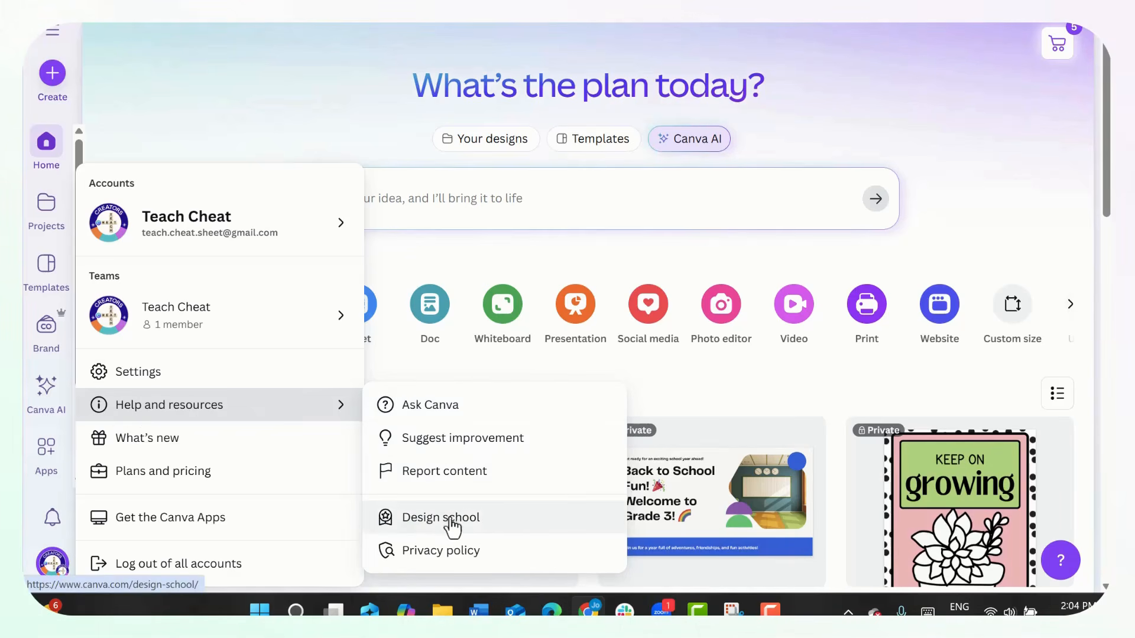
pyautogui.click(507, 520)
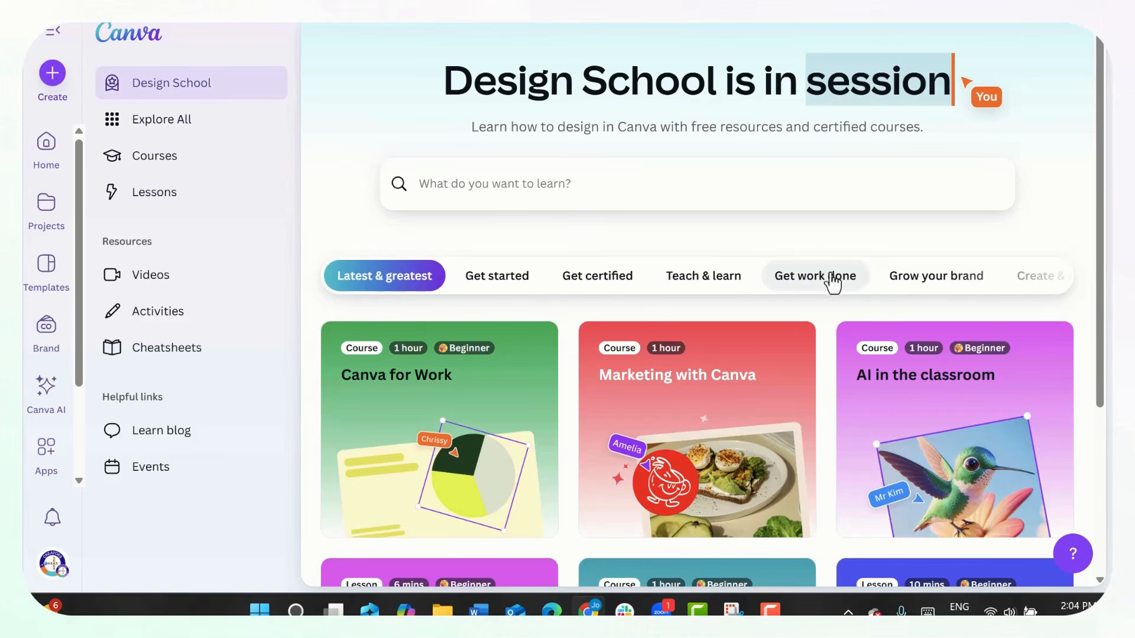
pyautogui.click(602, 286)
pyautogui.scroll(-6, 817, 366)
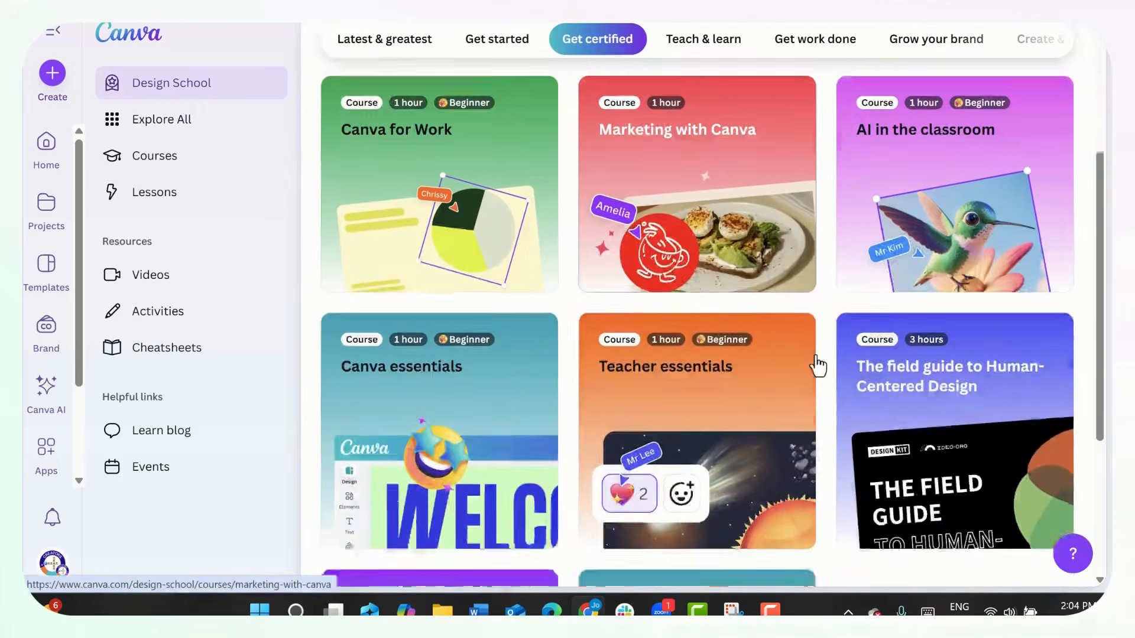
pyautogui.scroll(3, 815, 363)
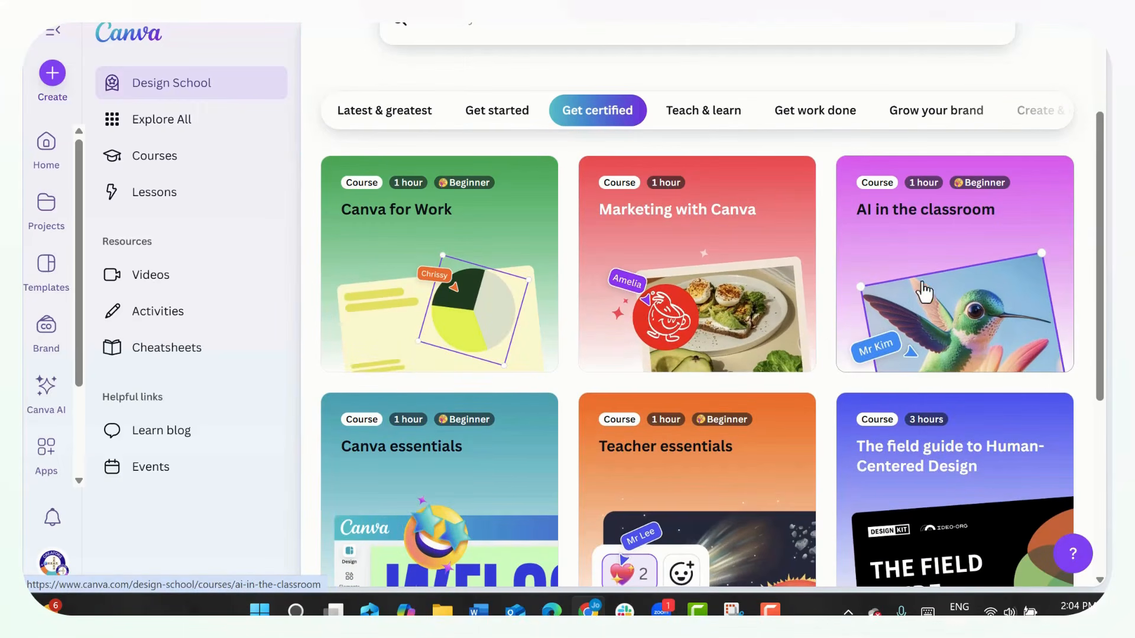
pyautogui.scroll(3, 920, 280)
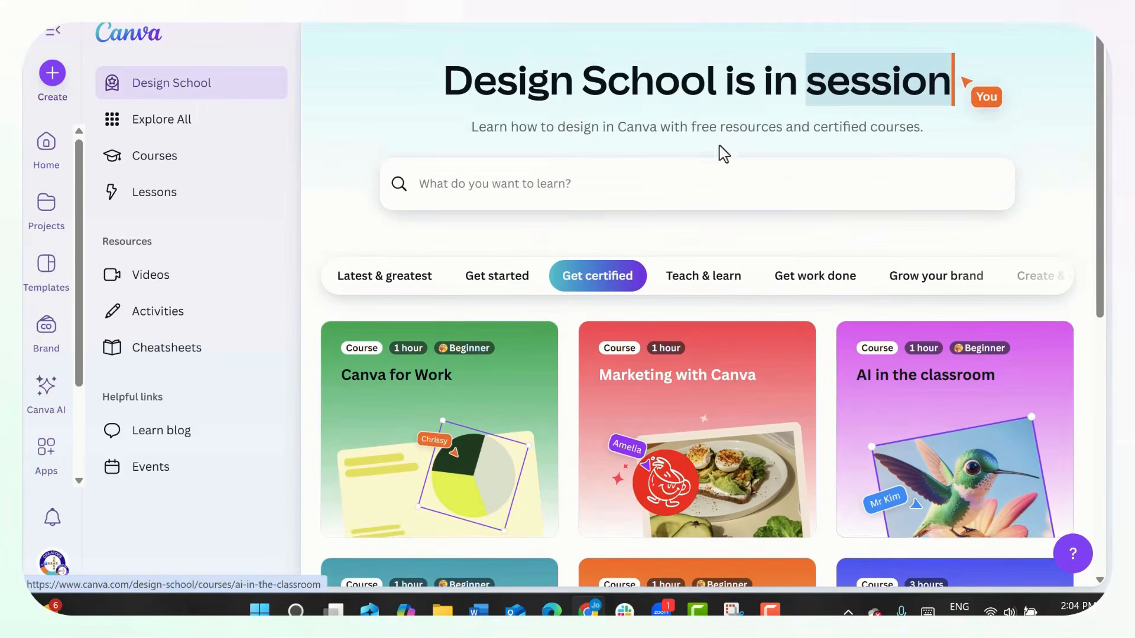
# - Search Design School for "CODE FOR ME"
pyautogui.click(688, 177)
pyautogui.write('CODE')
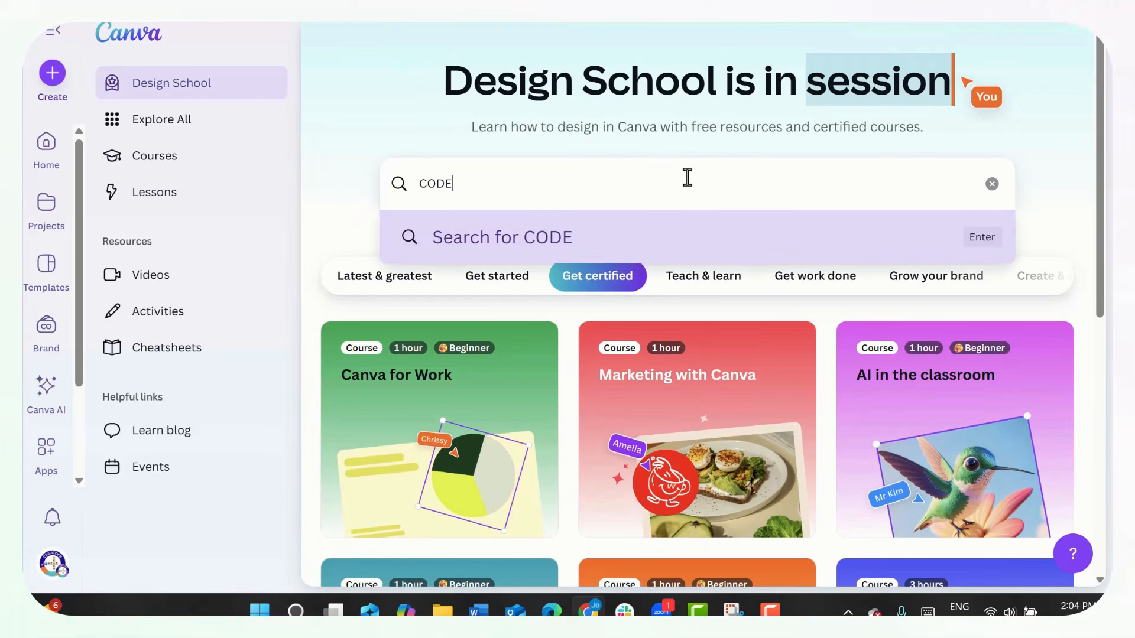
pyautogui.write(' FOR ME')
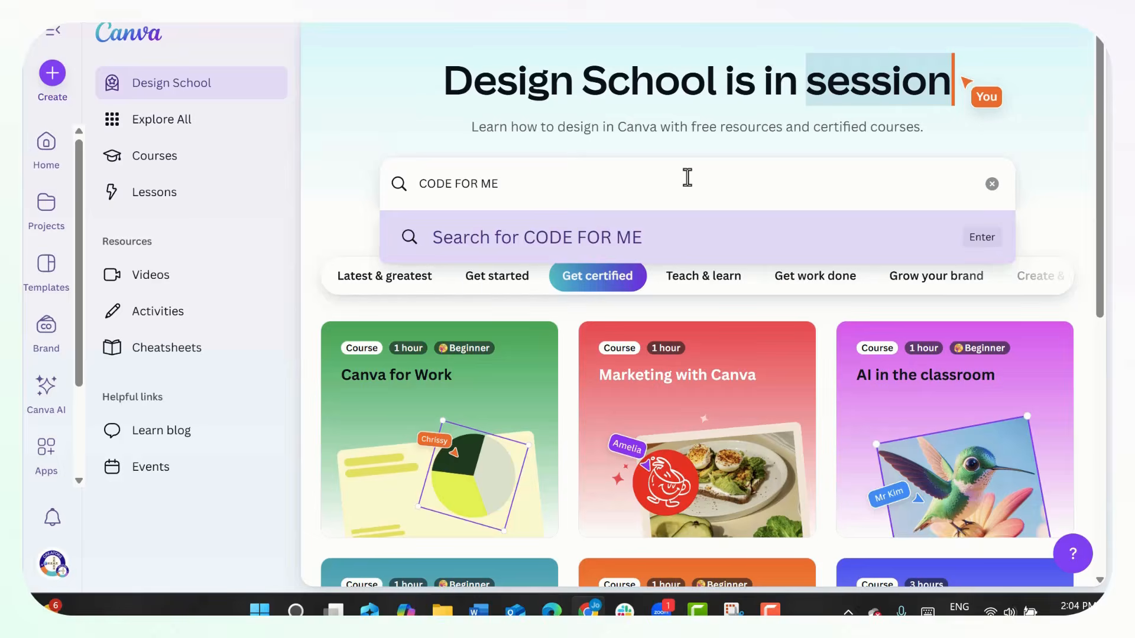
pyautogui.press('Return')
# - Find and open the "Transform your classroom with Canva Code" course and examine its overview and lessons
pyautogui.scroll(-15, 688, 210)
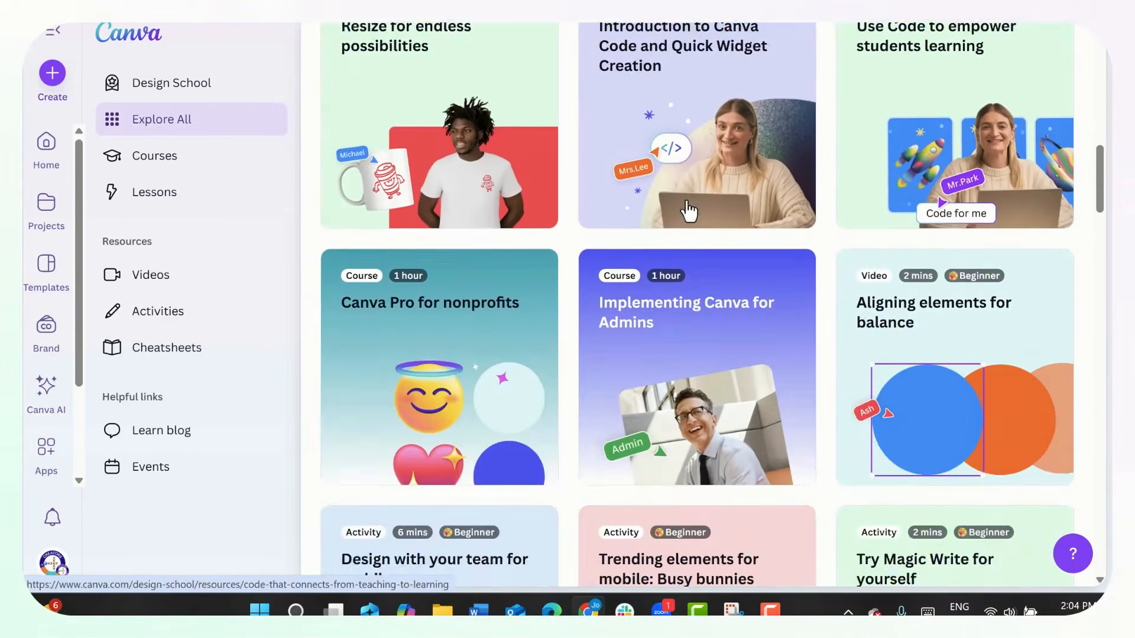
pyautogui.scroll(-7, 688, 210)
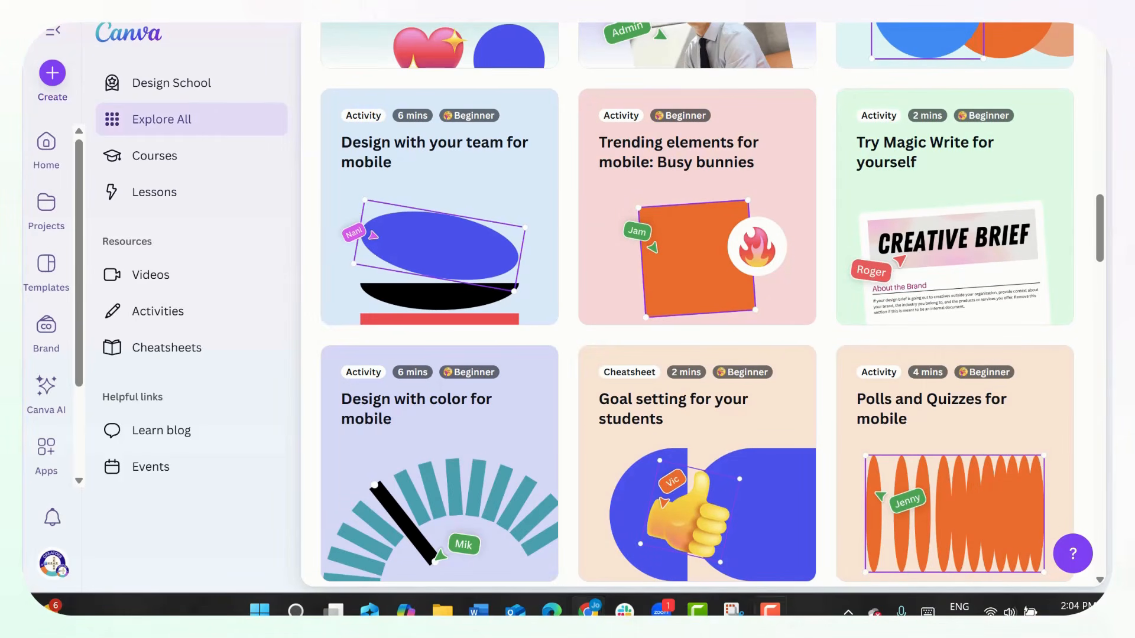
pyautogui.scroll(15, 688, 210)
pyautogui.click(431, 286)
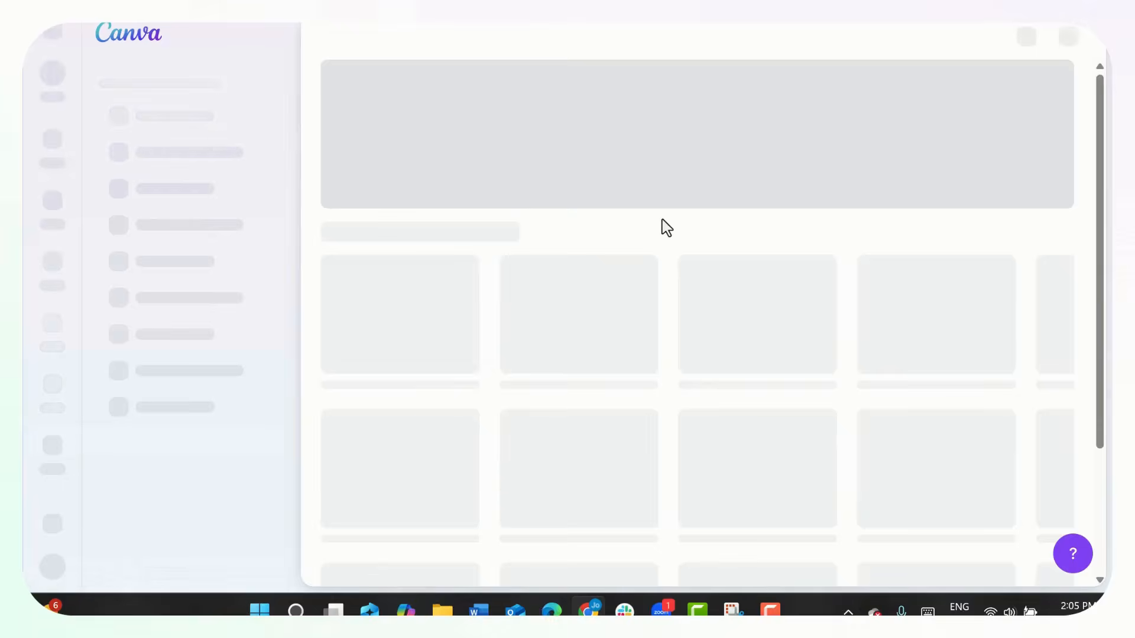
pyautogui.scroll(-1, 765, 324)
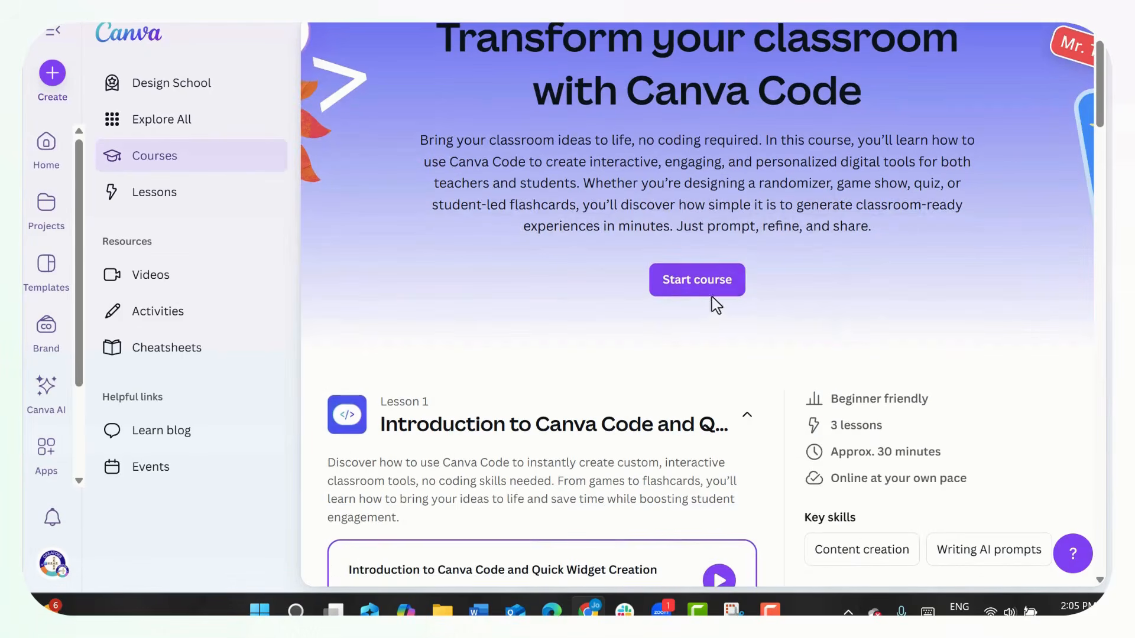
pyautogui.scroll(-1, 717, 302)
pyautogui.scroll(-3, 902, 413)
pyautogui.scroll(5, 913, 377)
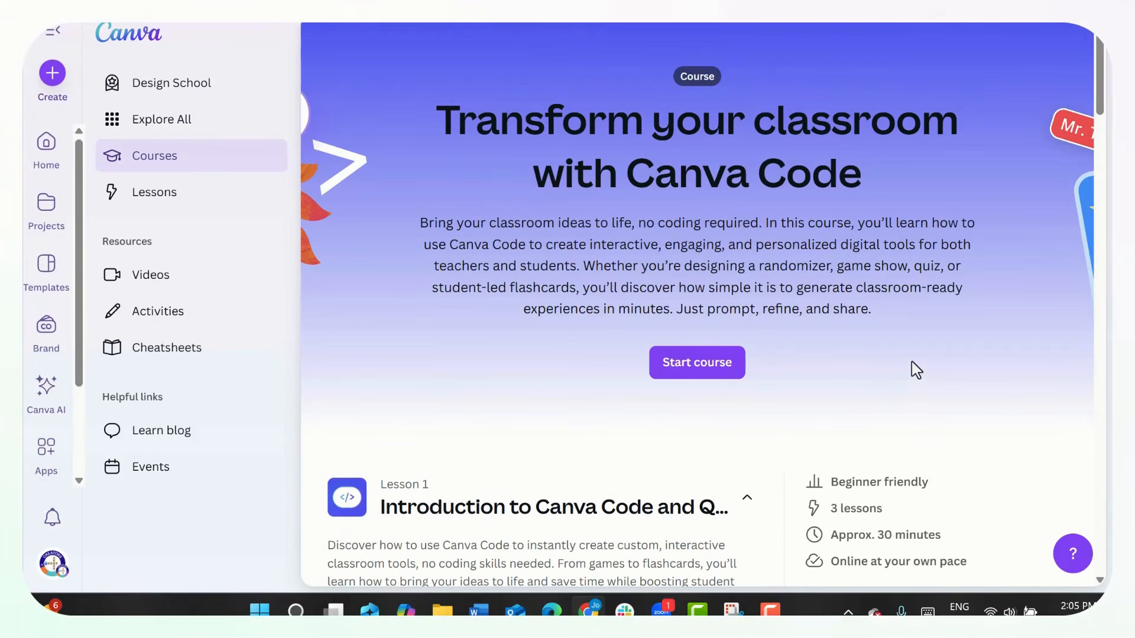